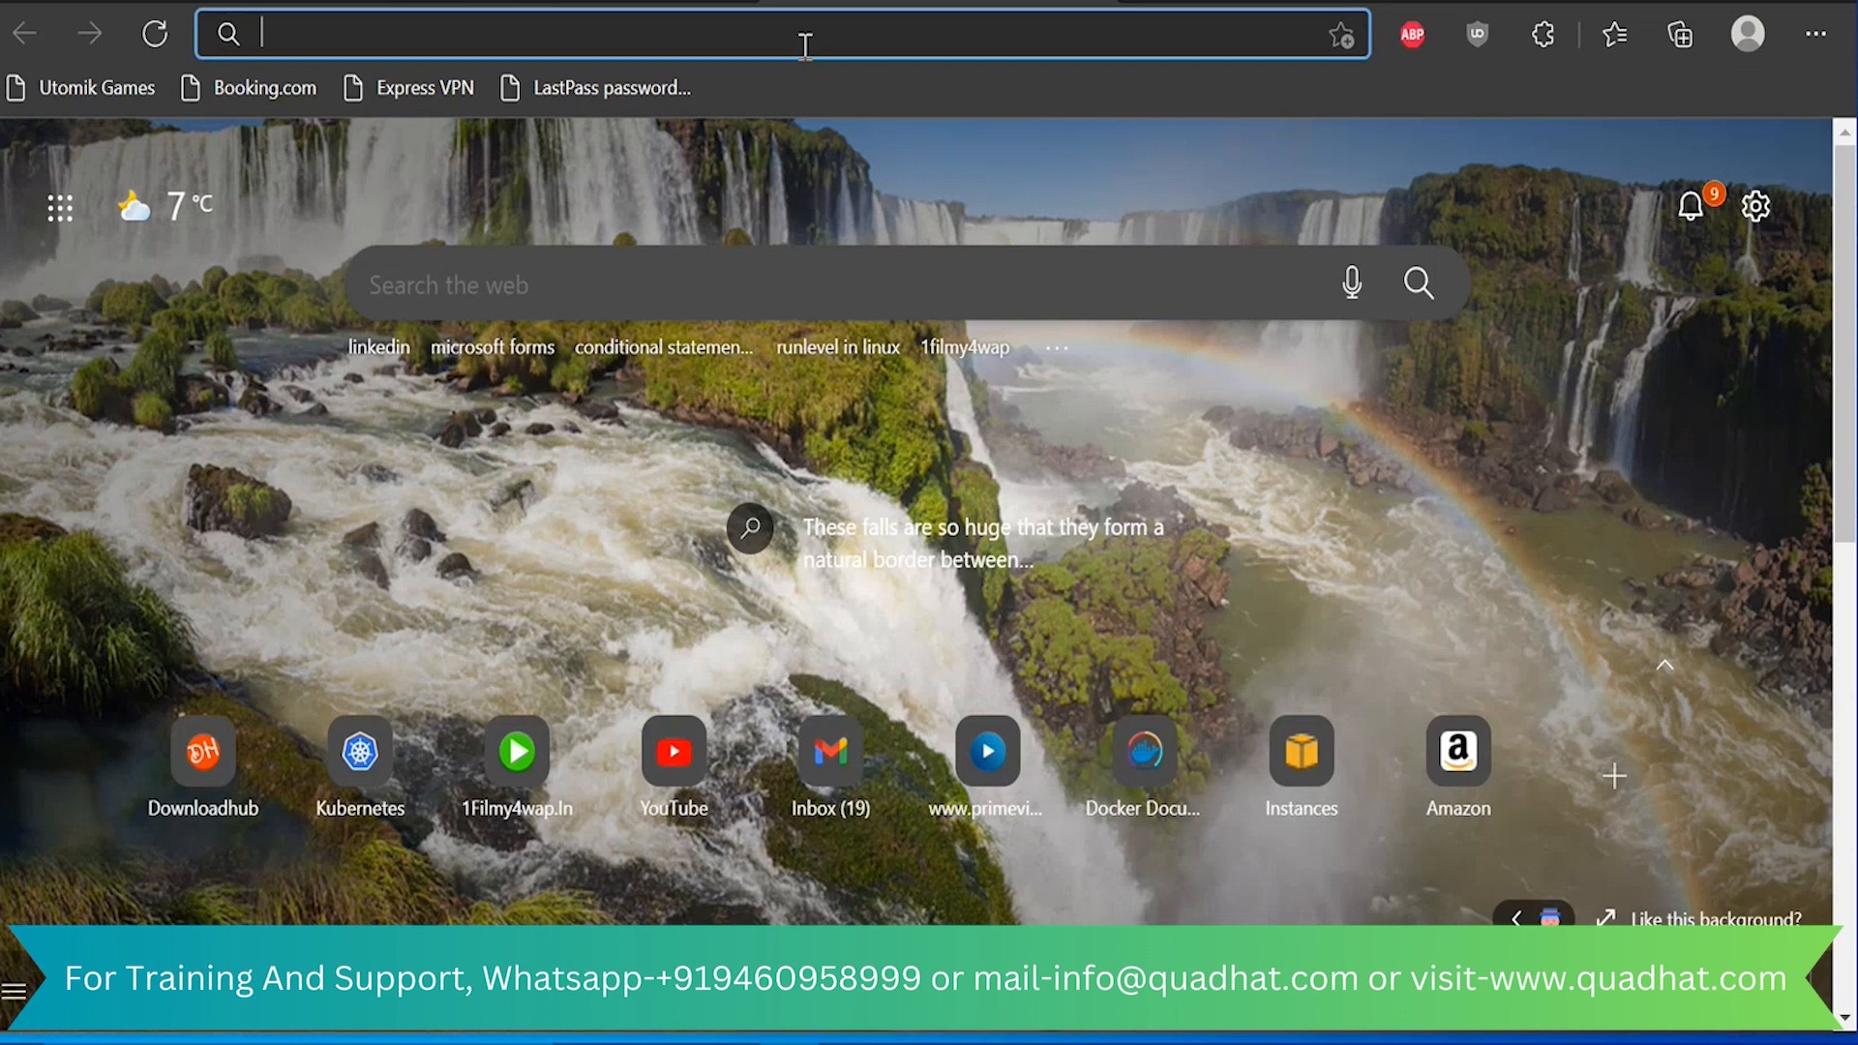
Search the web for "vmware workstation download"
{"action": "type", "text": "v"}
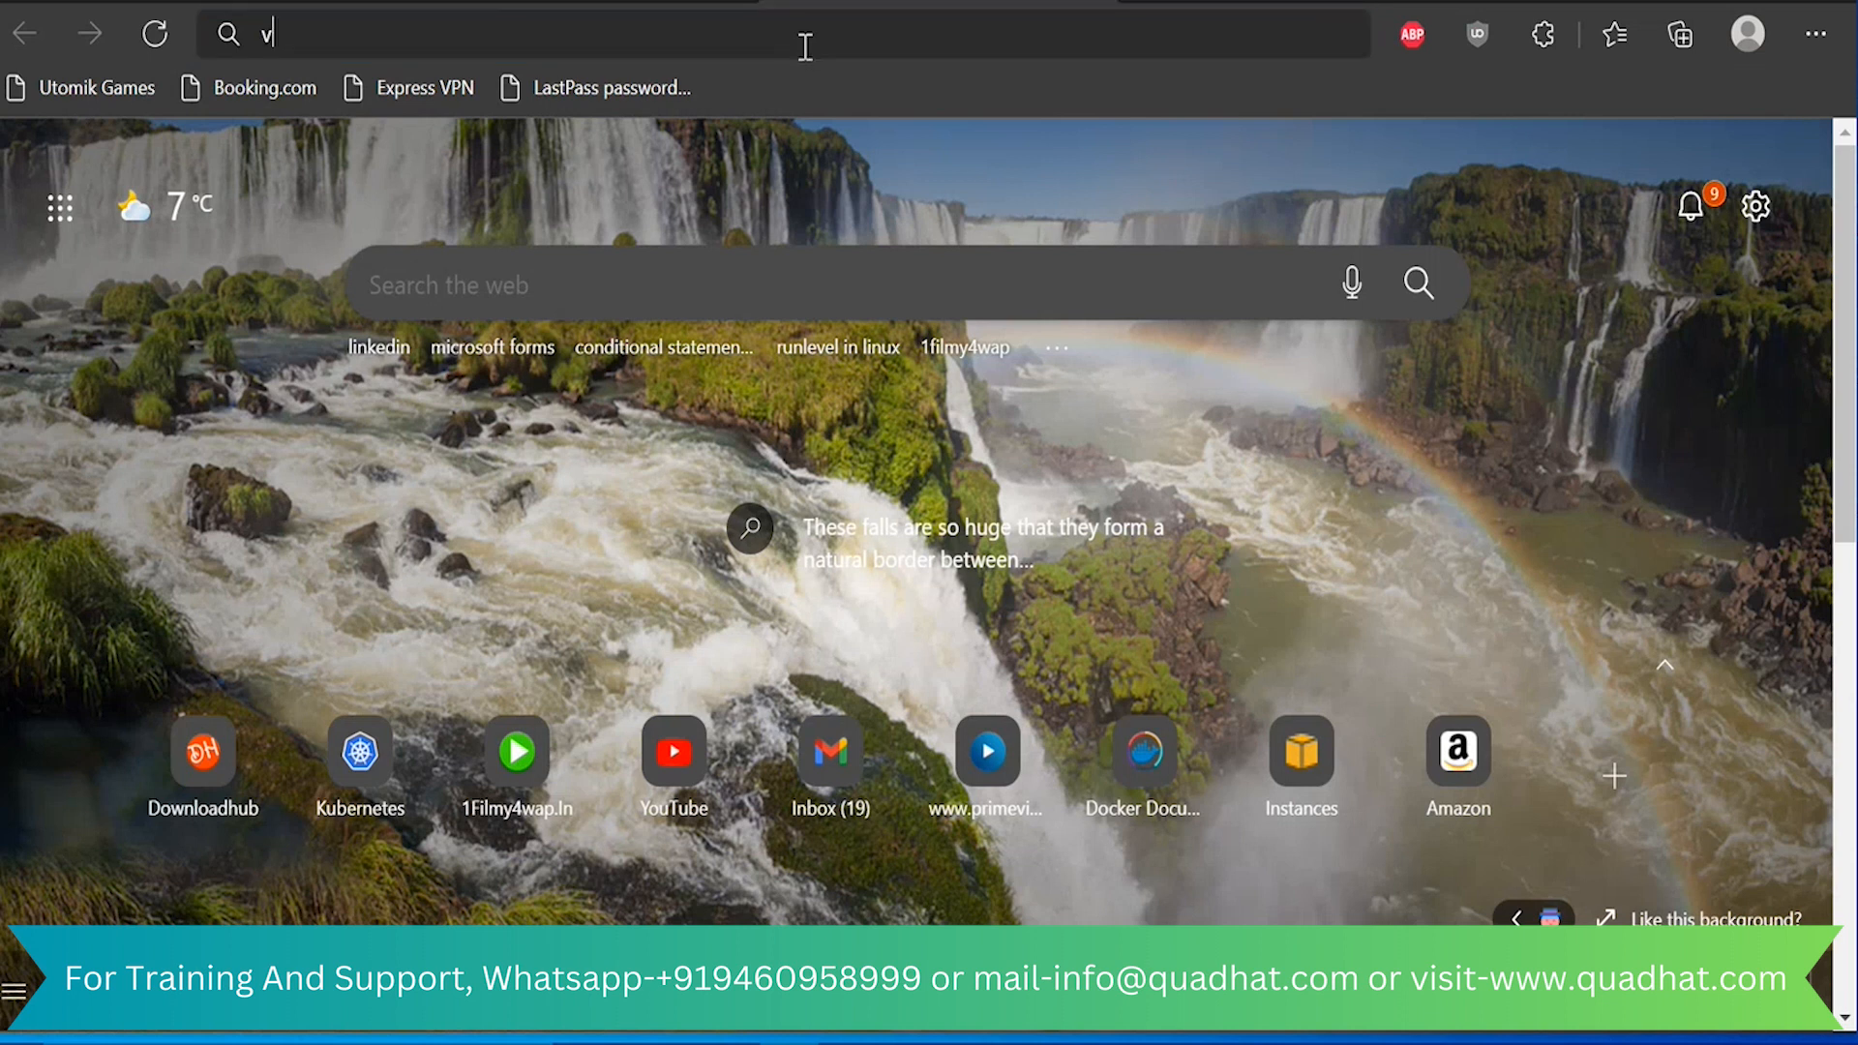
{"action": "type", "text": "mware"}
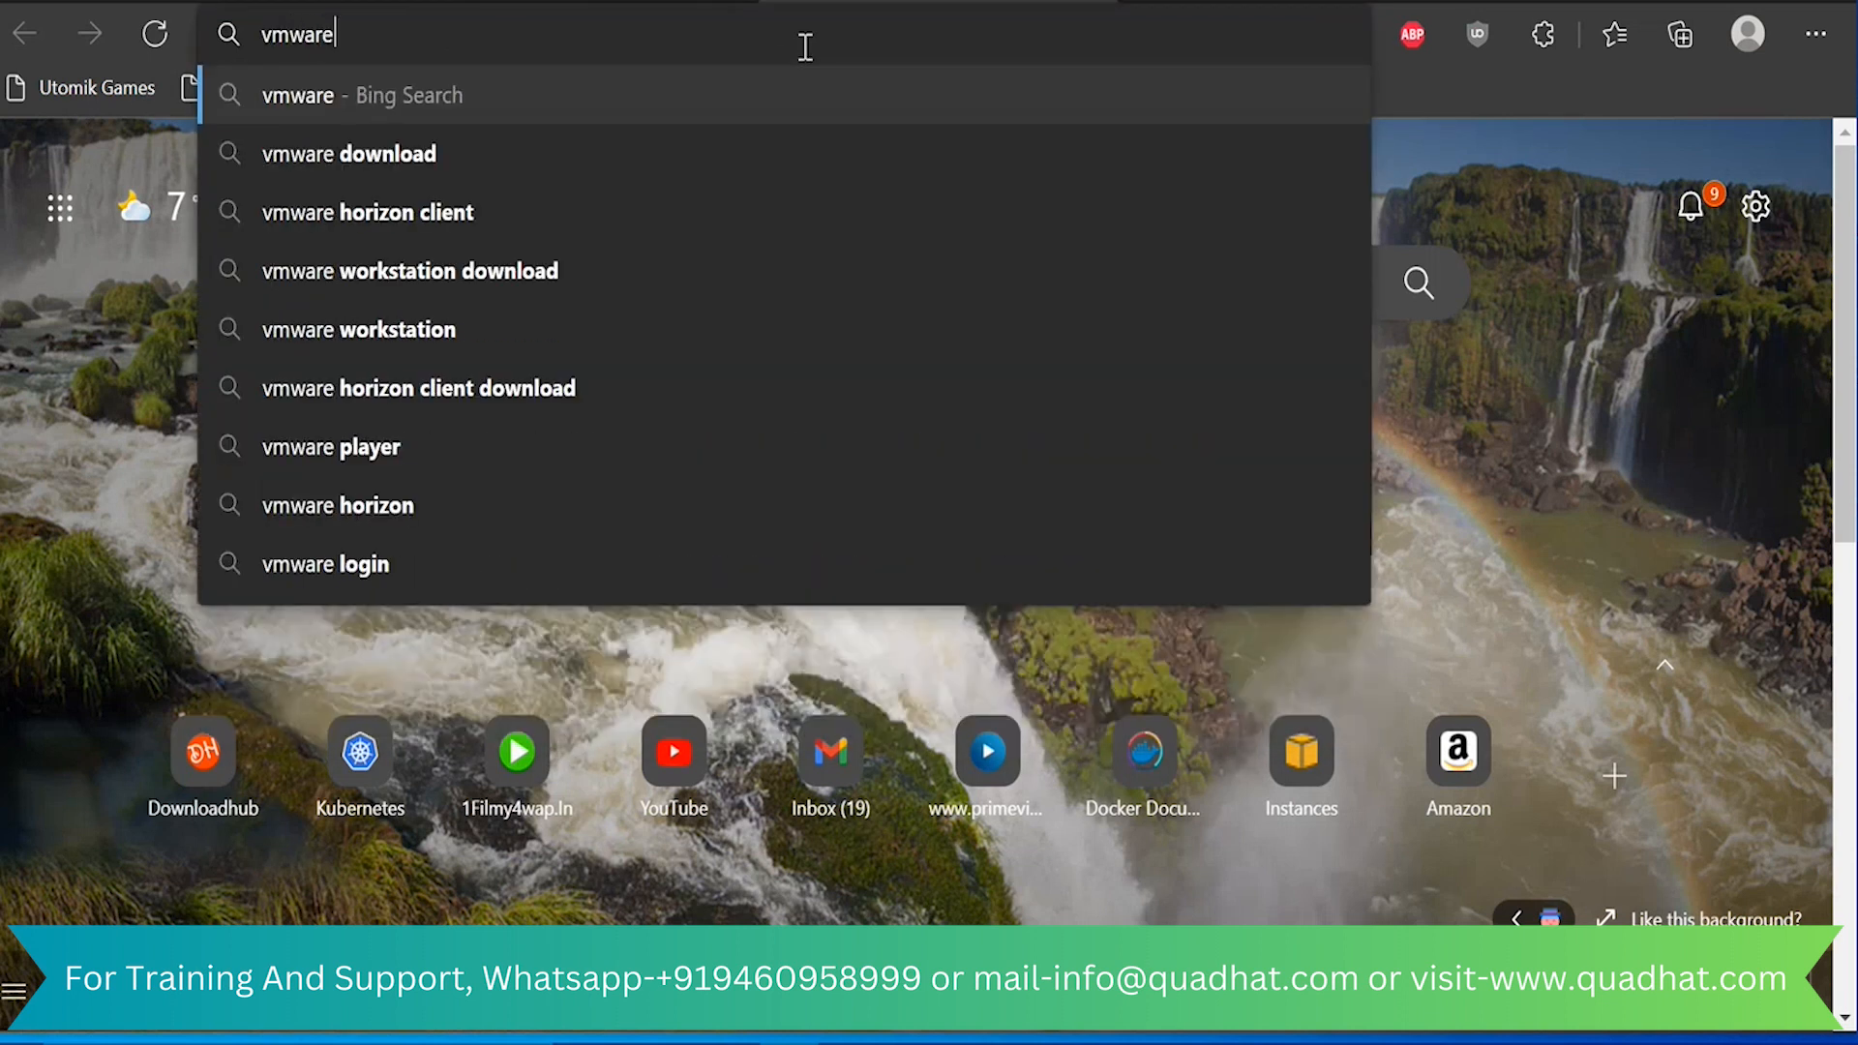
{"action": "type", "text": " workstation"}
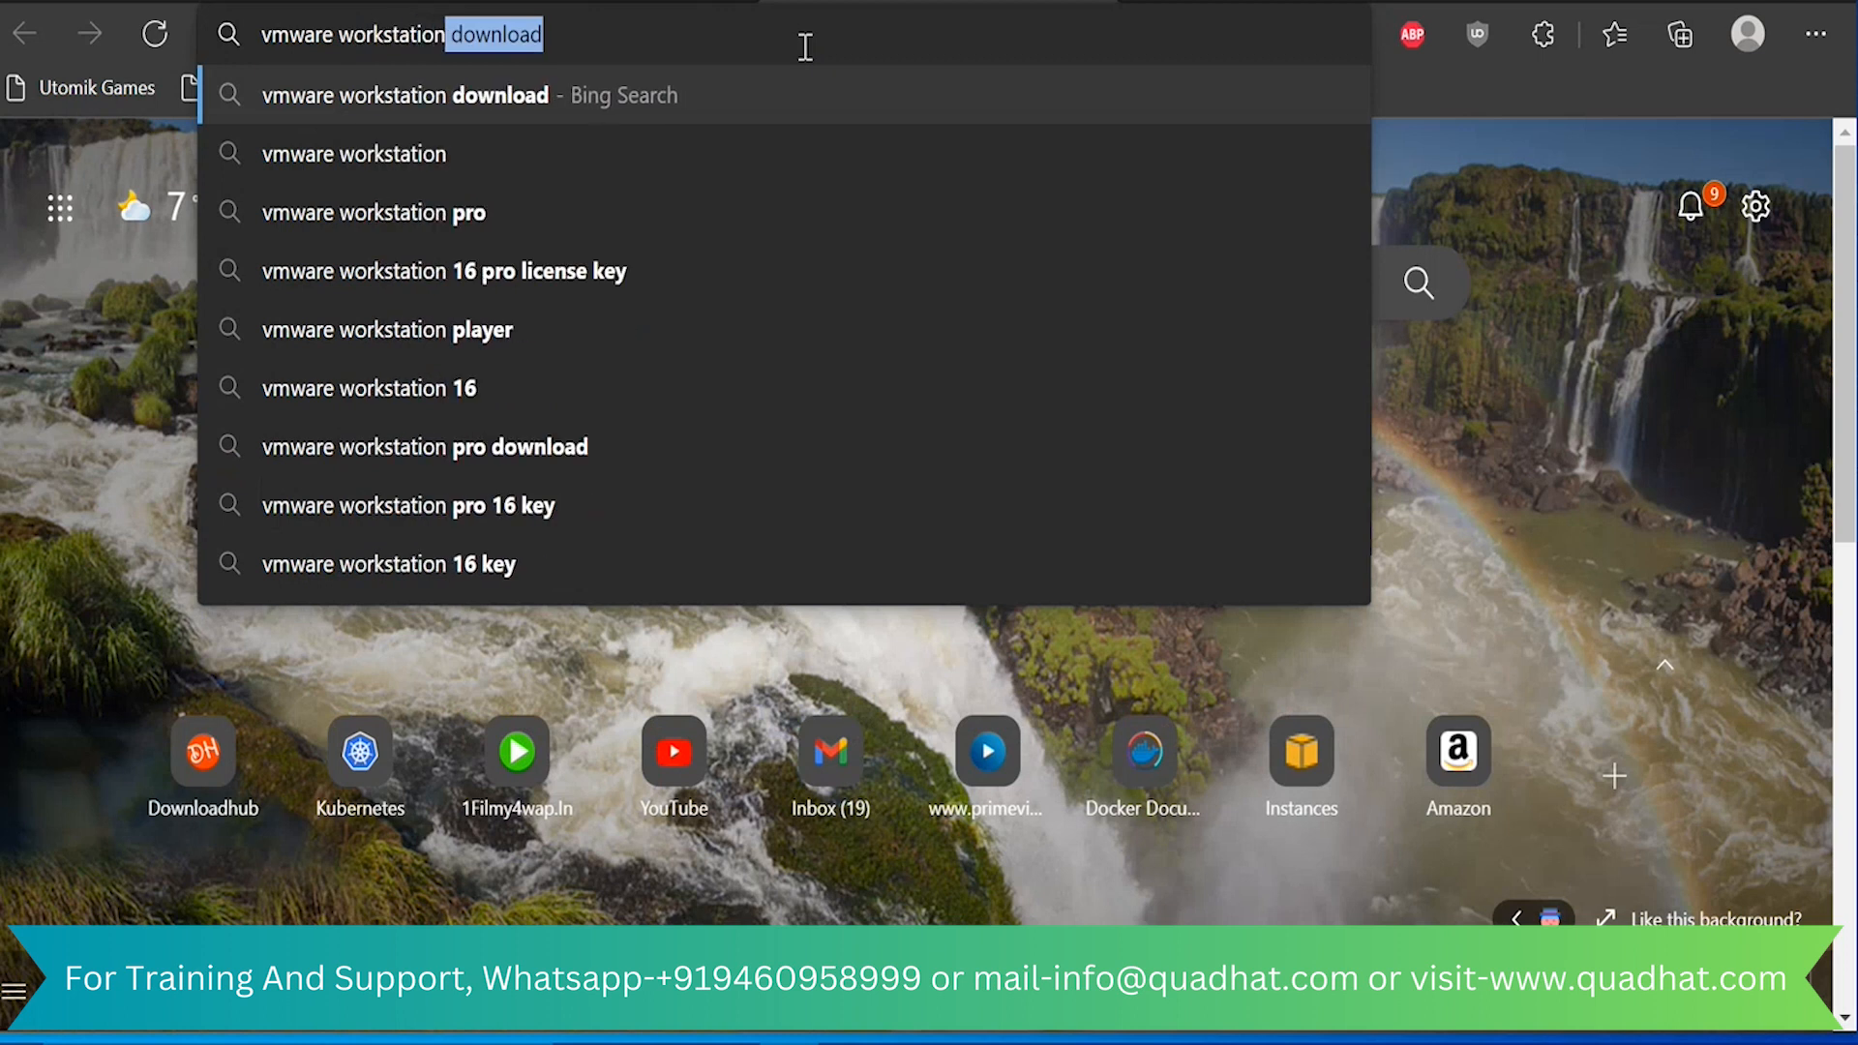
{"action": "key", "text": "Return"}
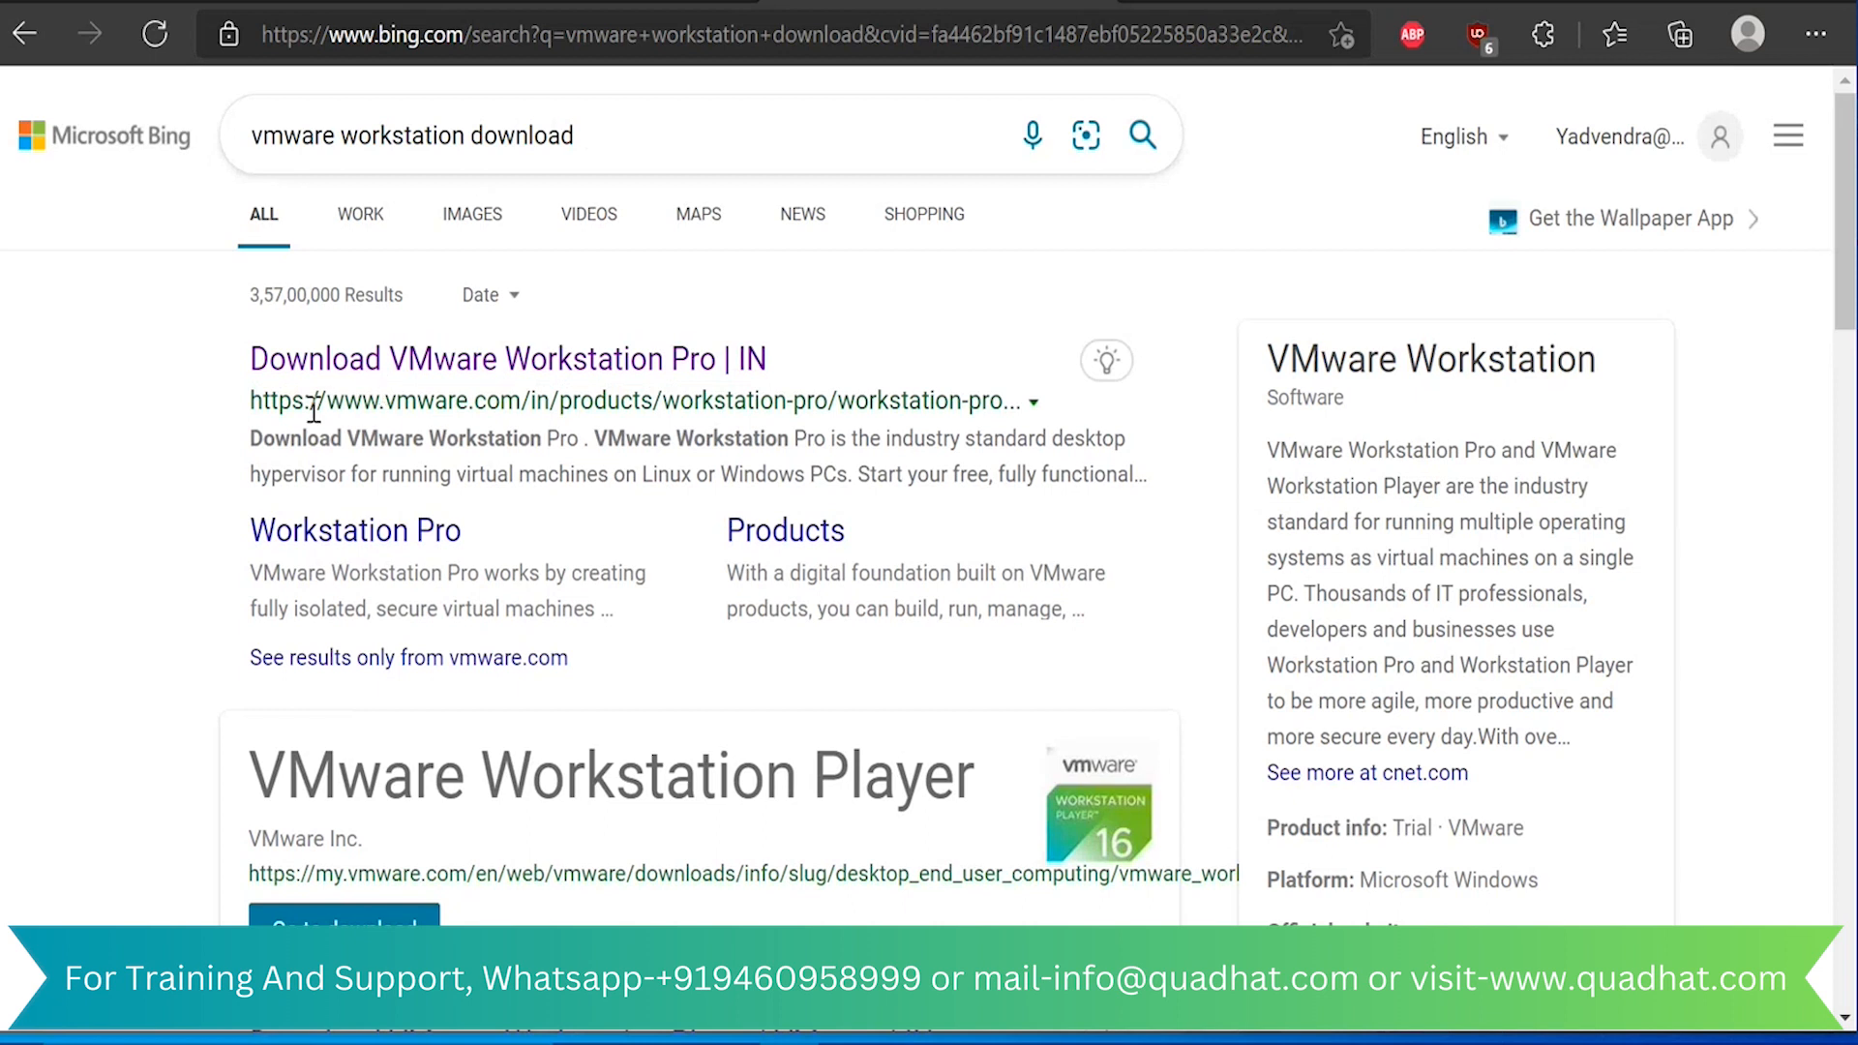
Open the Download VMware Workstation Pro page from vmware.com and find the Workstation 16 Pro for Windows download section
{"action": "left_click_drag", "start_coordinate": [310, 401], "coordinate": [564, 387]}
{"action": "left_click", "coordinate": [605, 360]}
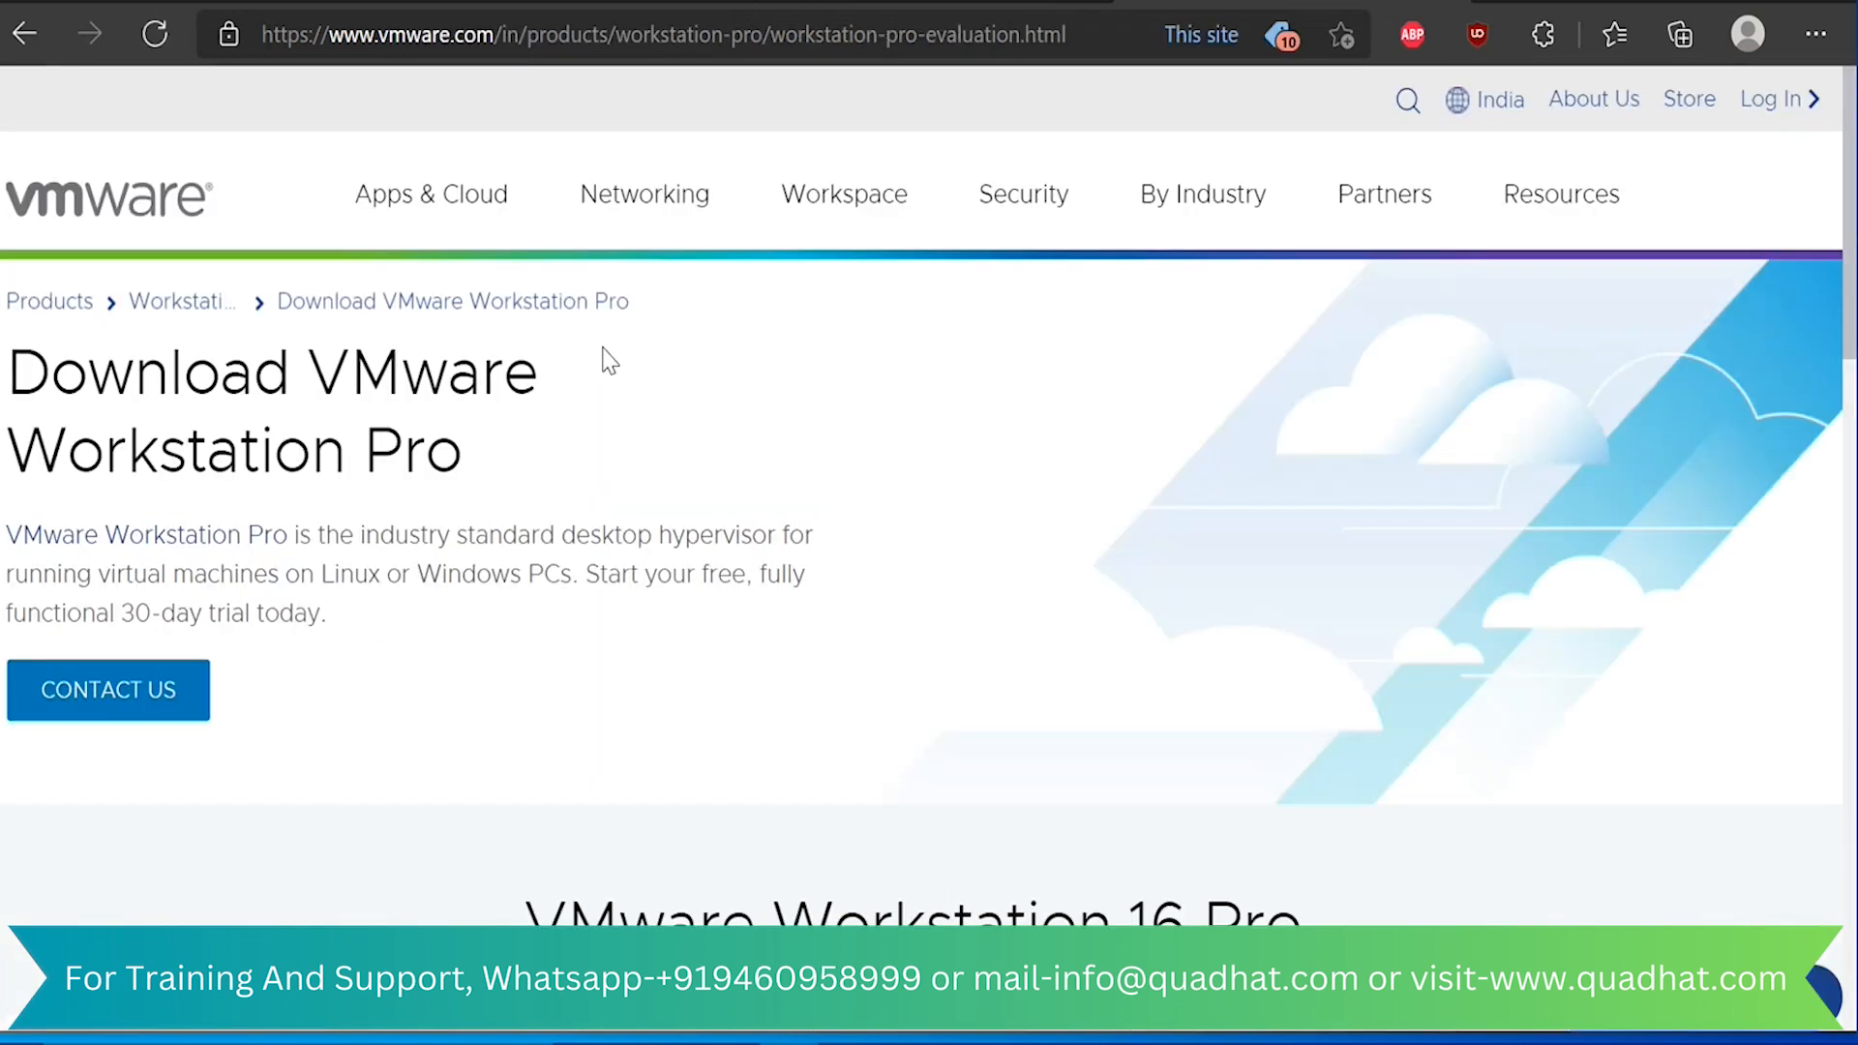
{"action": "scroll", "coordinate": [610, 360], "scroll_direction": "down", "scroll_amount": 5}
{"action": "scroll", "coordinate": [609, 360], "scroll_direction": "down", "scroll_amount": 6}
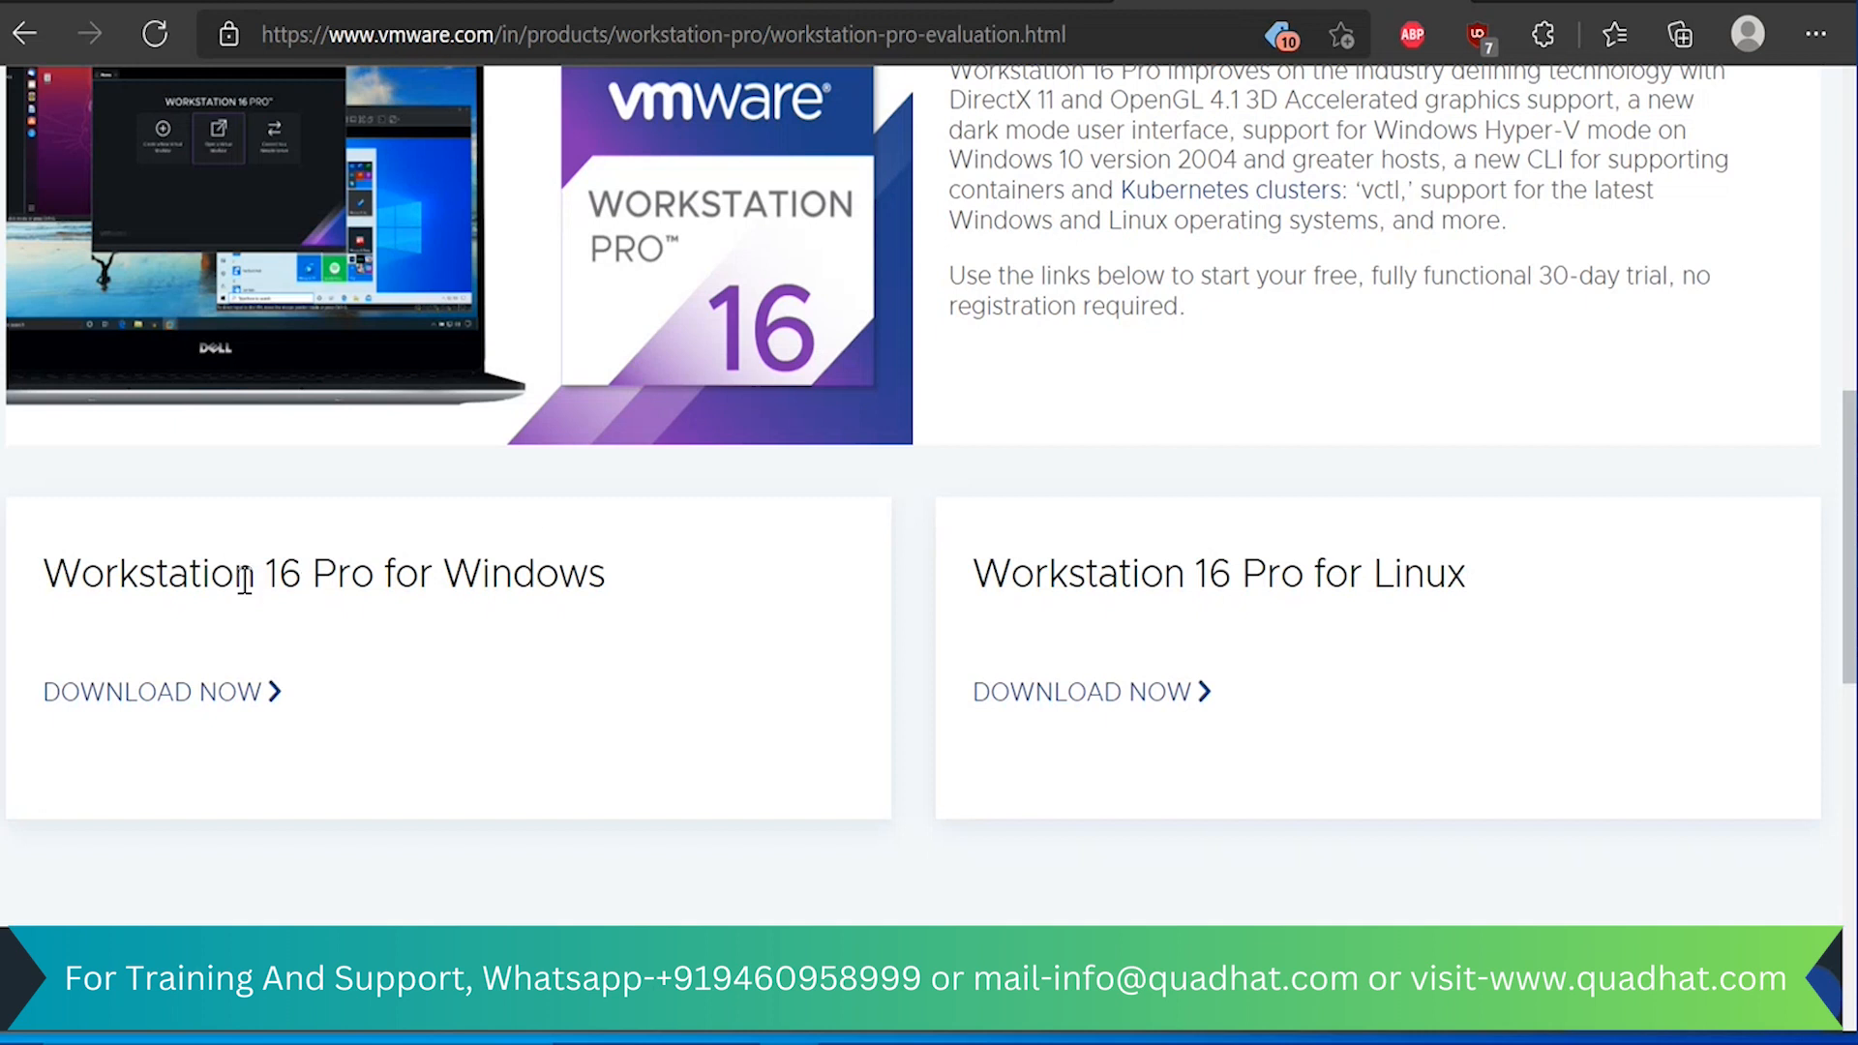
{"action": "left_click_drag", "start_coordinate": [237, 571], "coordinate": [606, 571]}
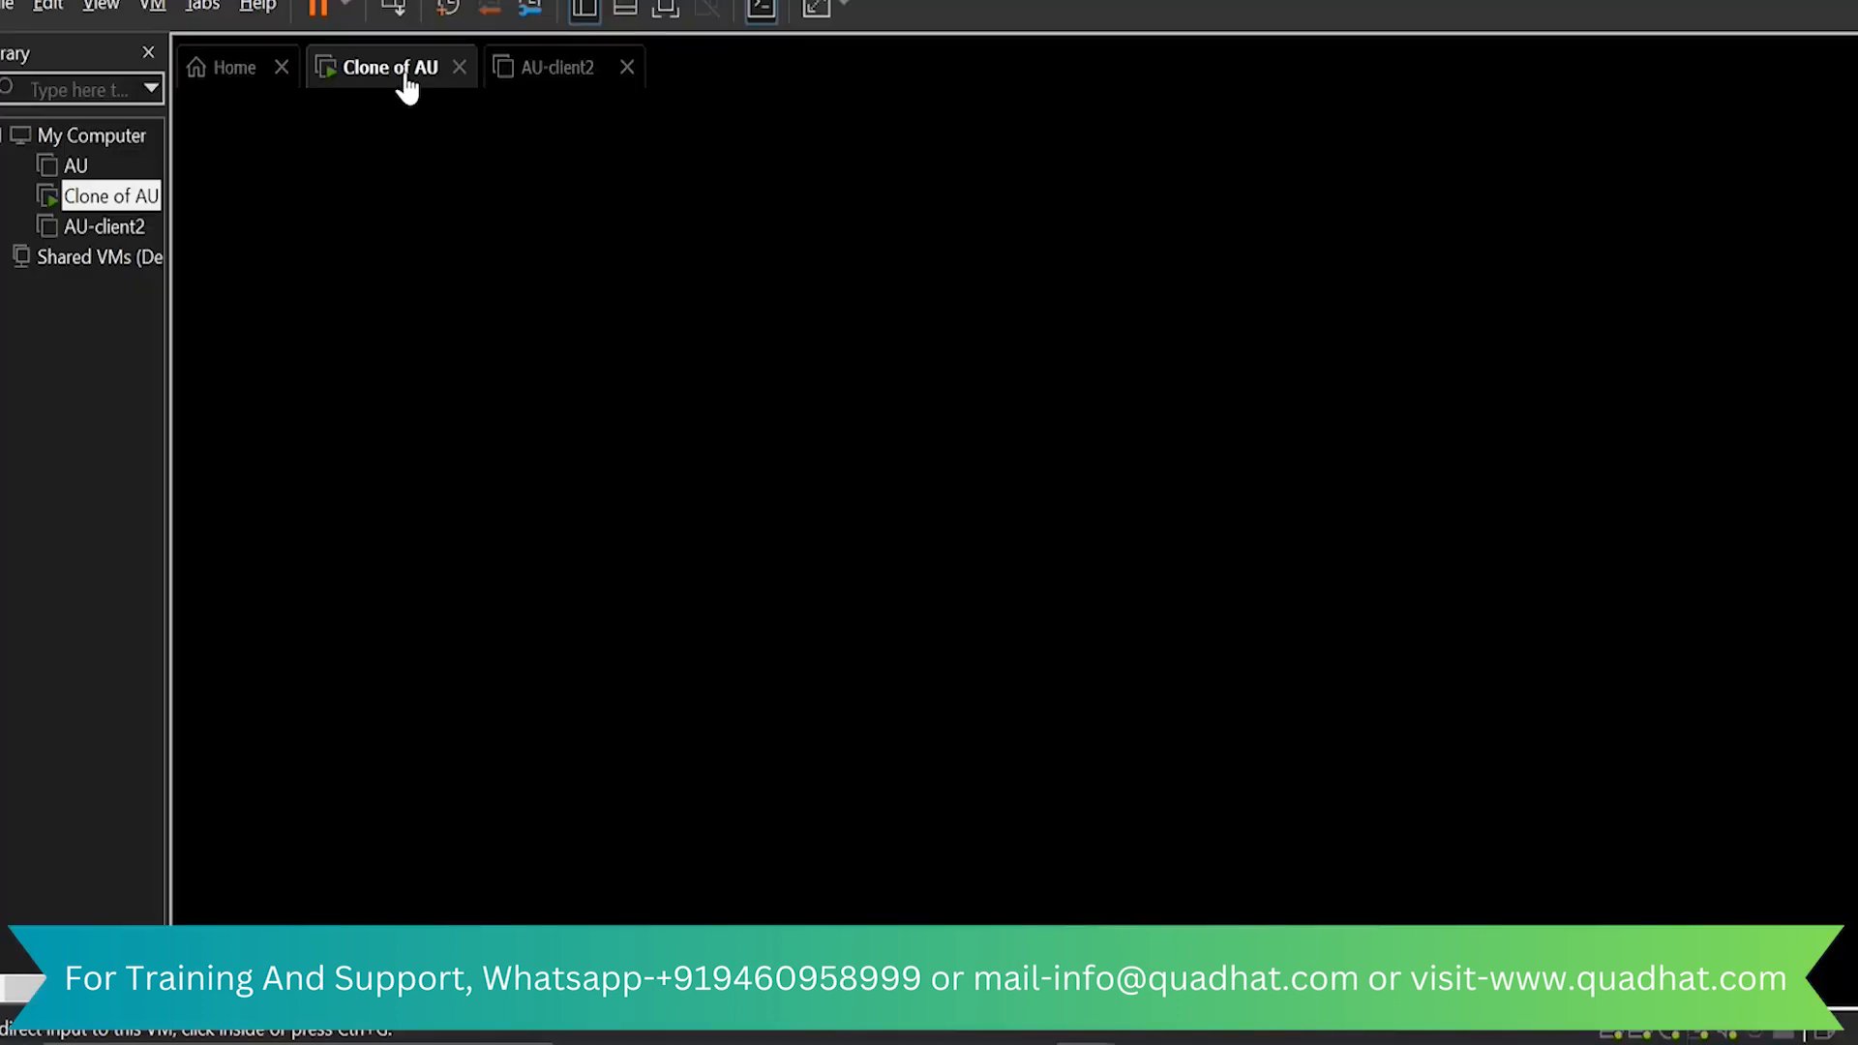
In VMware Workstation, power off the Clone of AU virtual machine and close the Clone of AU and AU-client2 machines, leaving only Home open
{"action": "right_click", "coordinate": [407, 75]}
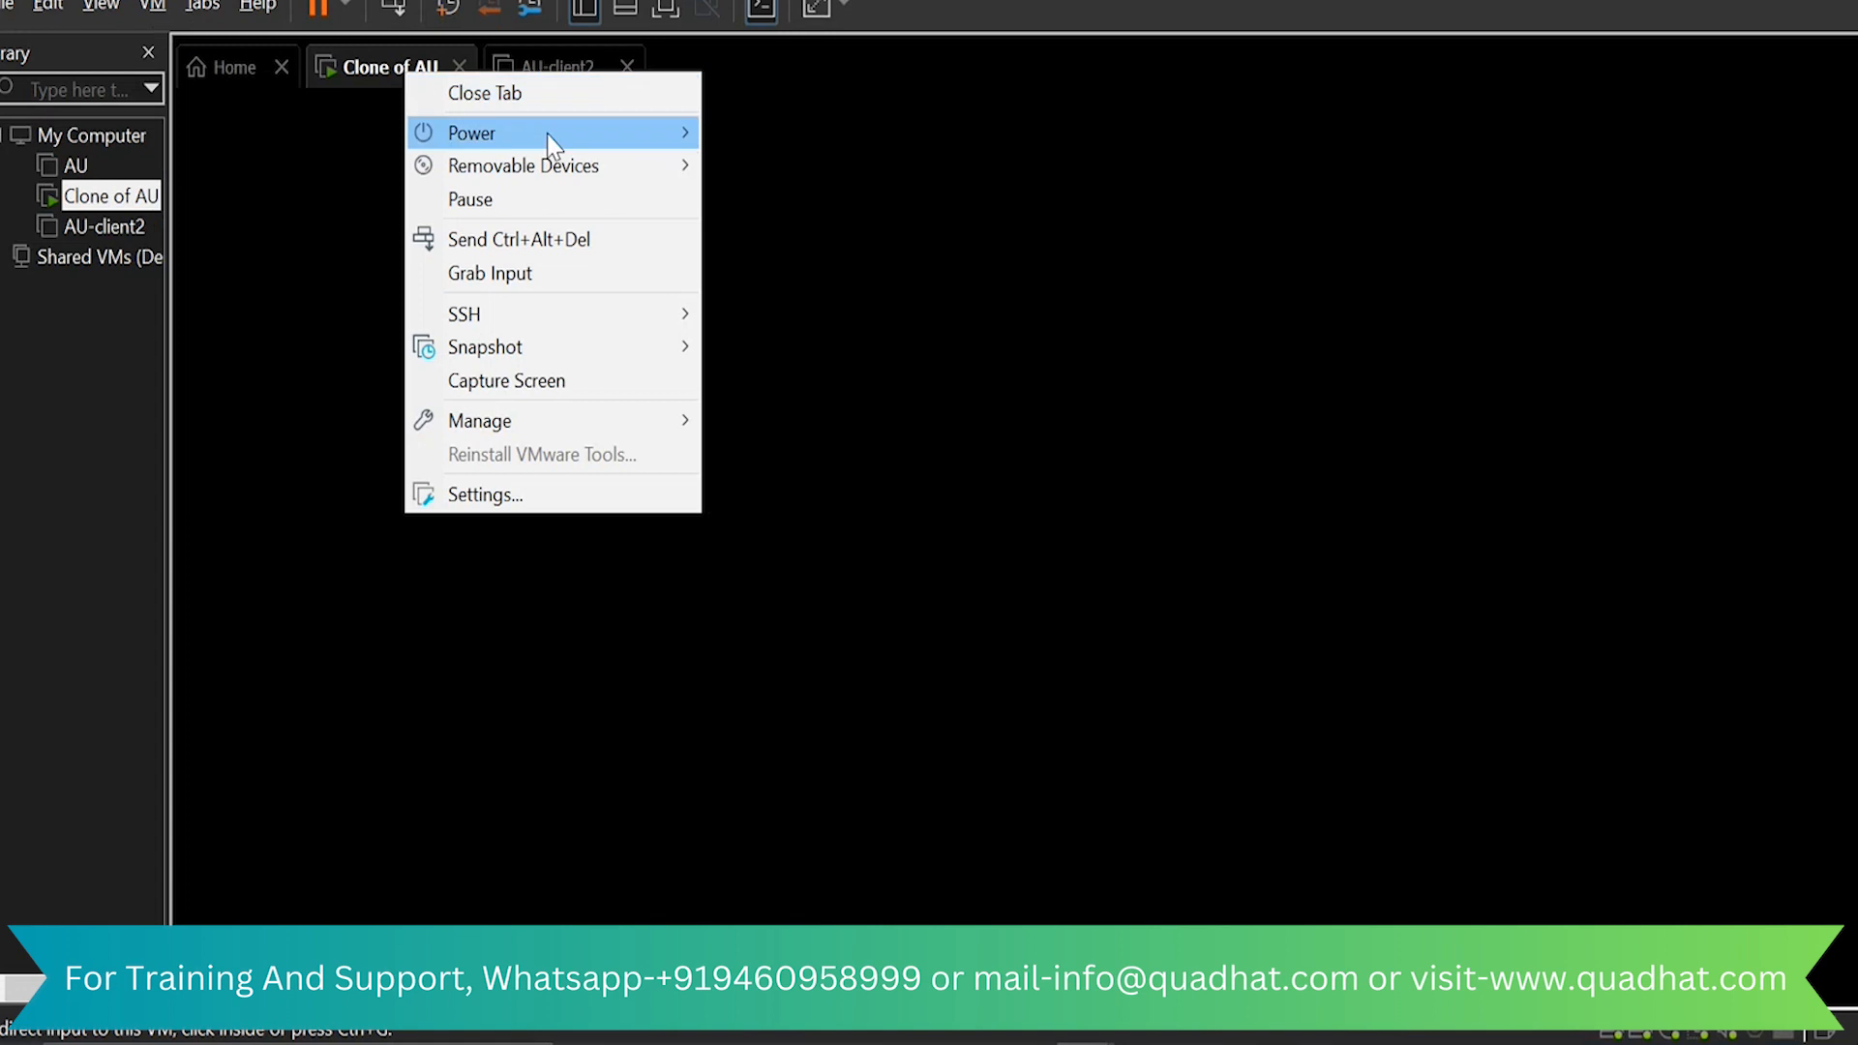
{"action": "mouse_move", "coordinate": [550, 143]}
{"action": "left_click", "coordinate": [837, 306]}
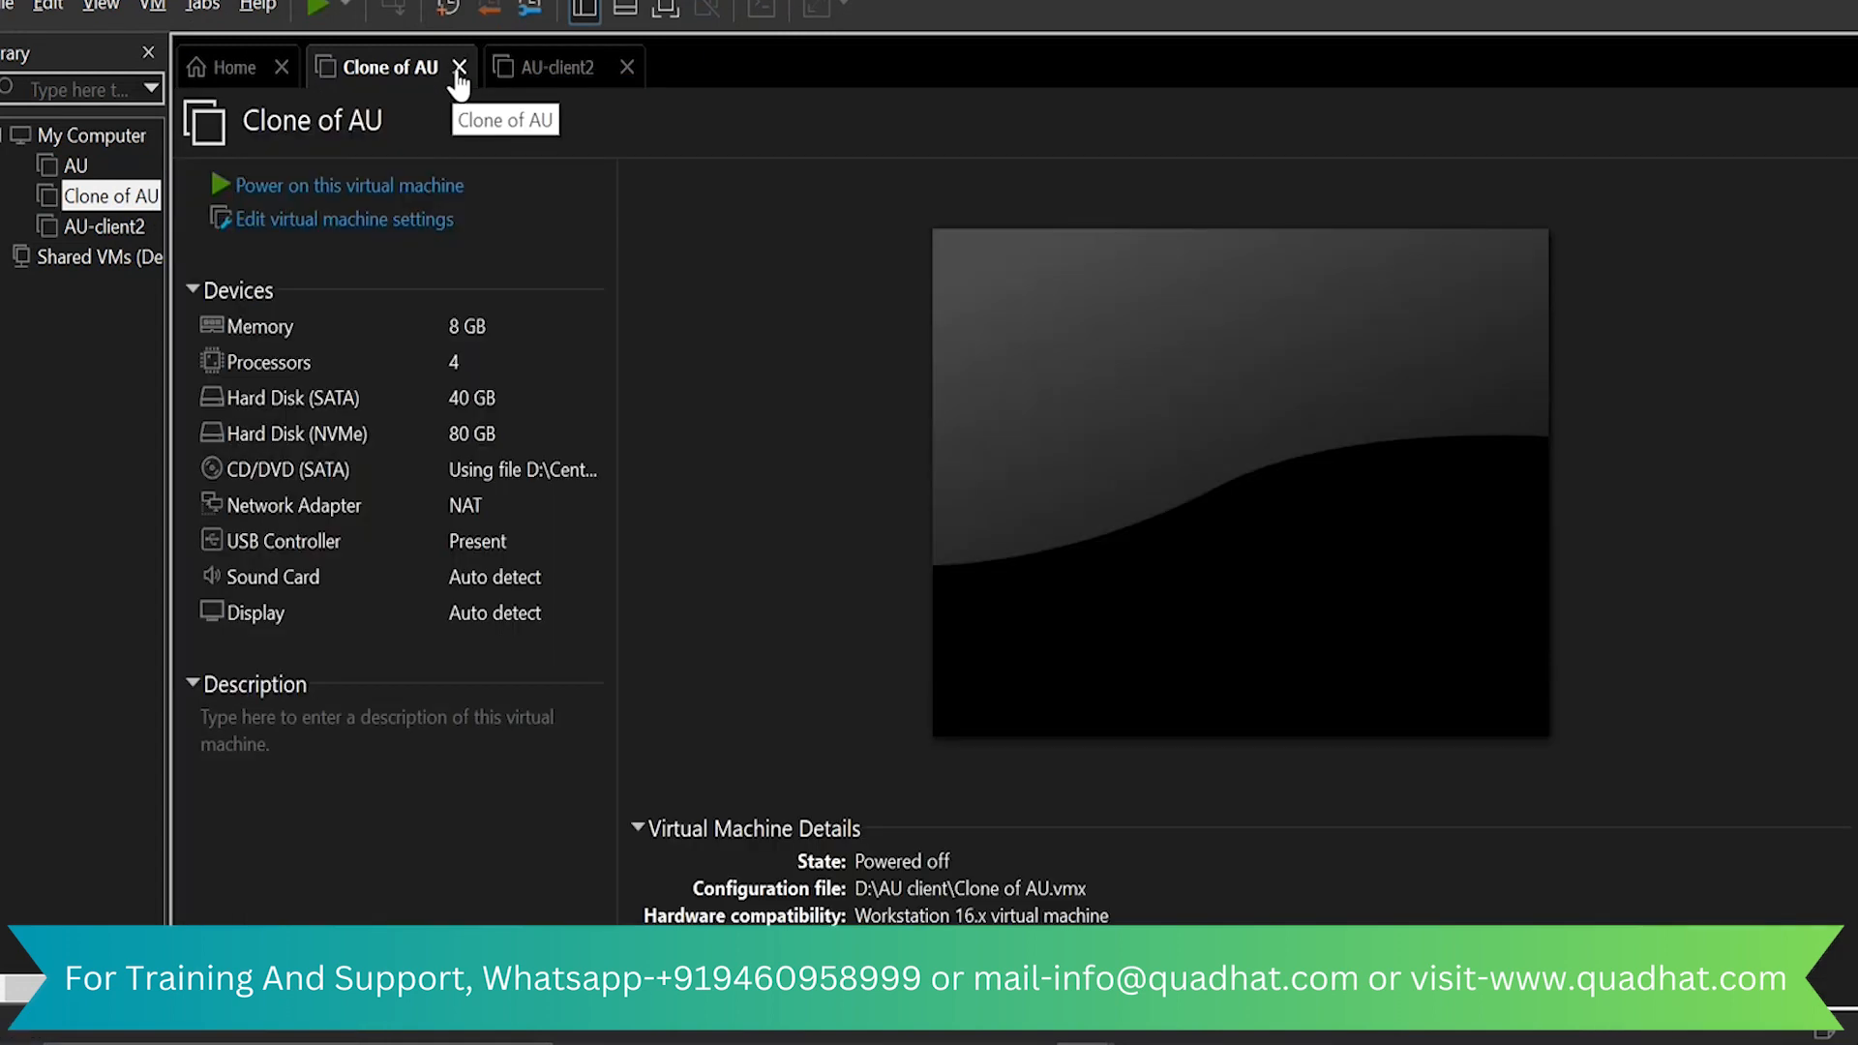
{"action": "left_click", "coordinate": [458, 69]}
{"action": "left_click", "coordinate": [450, 68]}
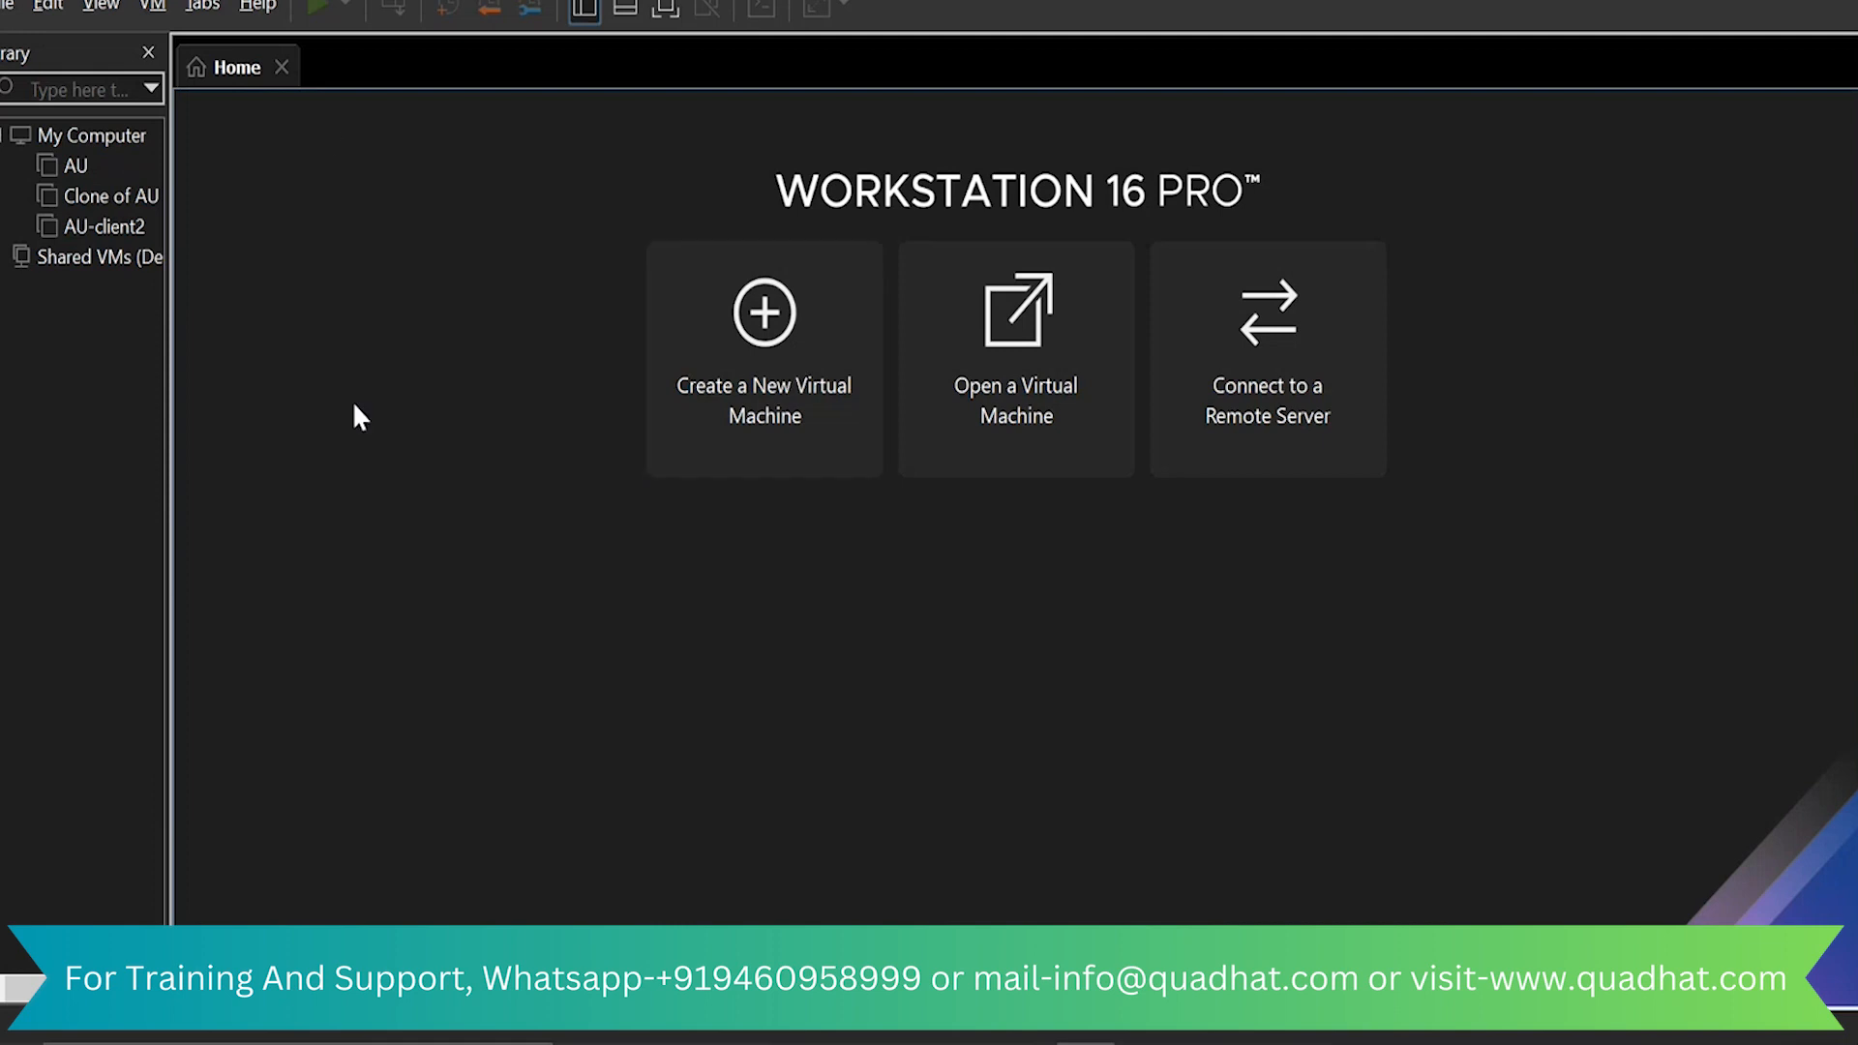
Begin a new virtual machine with the Typical configuration and the option to install the operating system later
{"action": "left_click", "coordinate": [9, 6]}
{"action": "left_click", "coordinate": [8, 7]}
{"action": "left_click", "coordinate": [8, 8]}
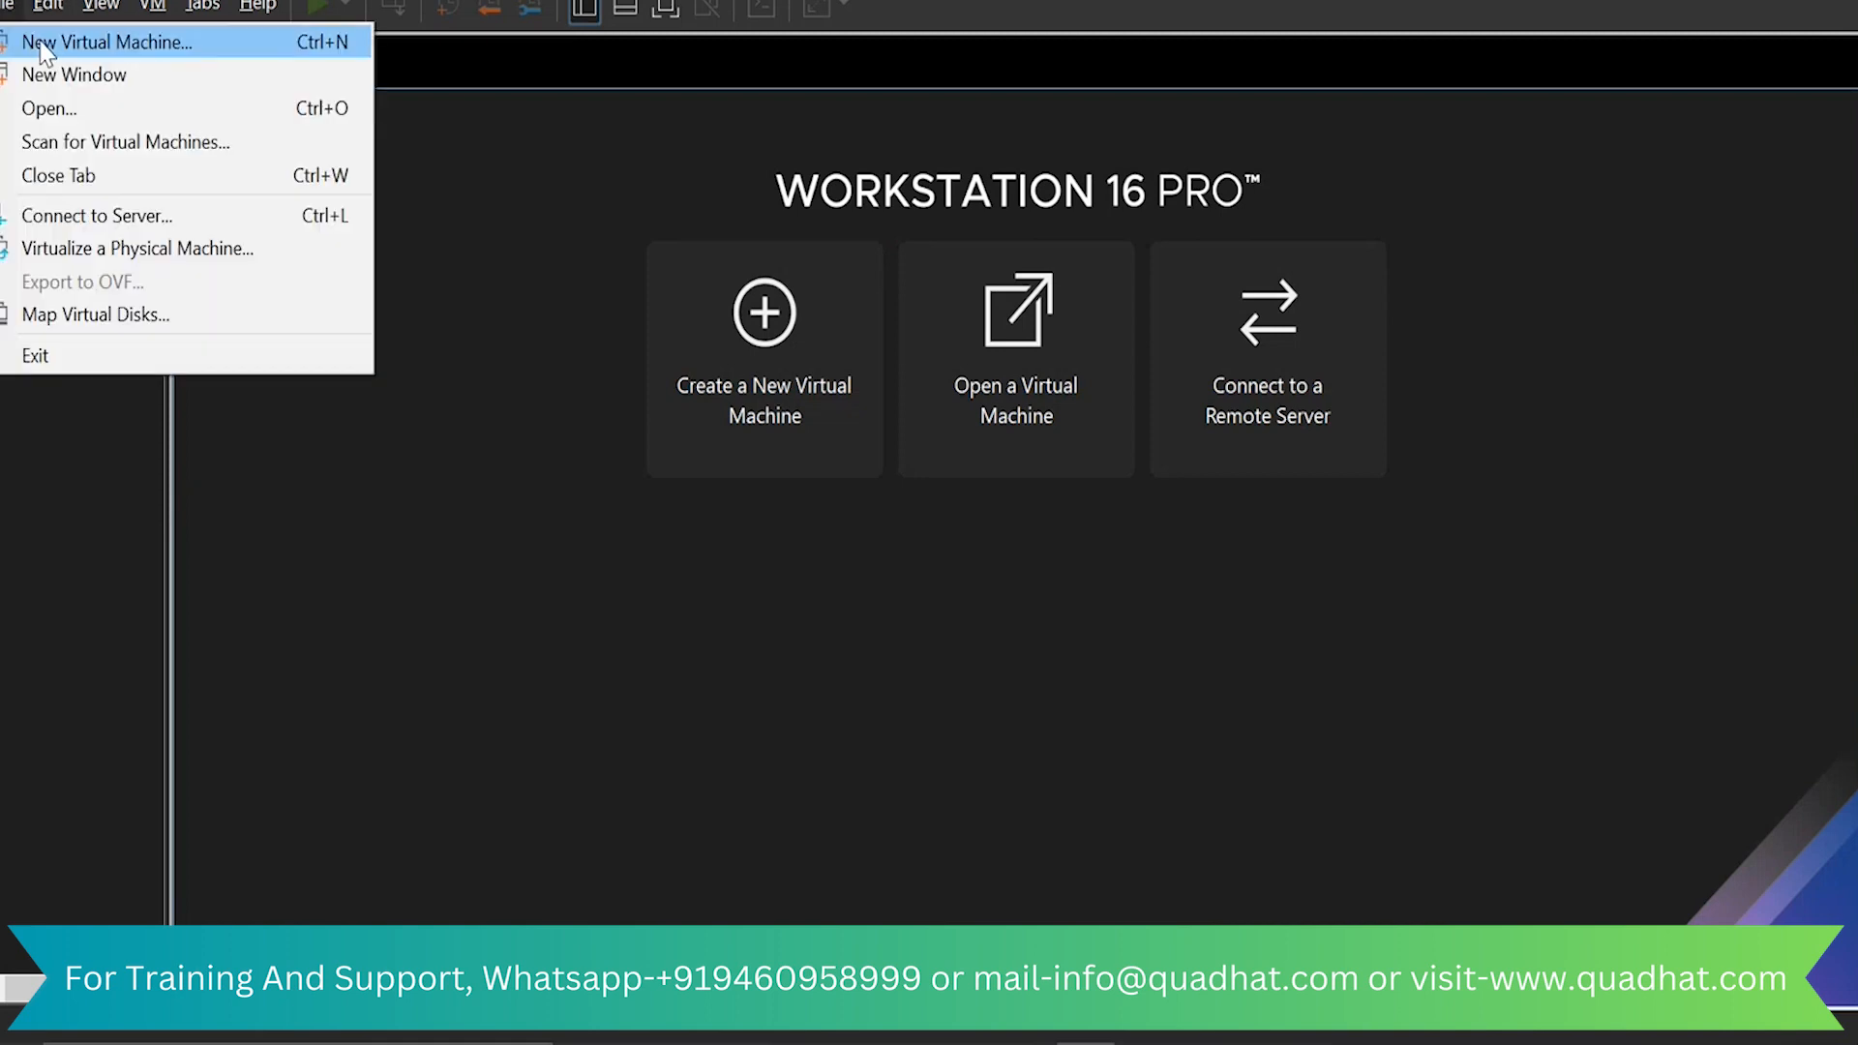
{"action": "left_click", "coordinate": [116, 48]}
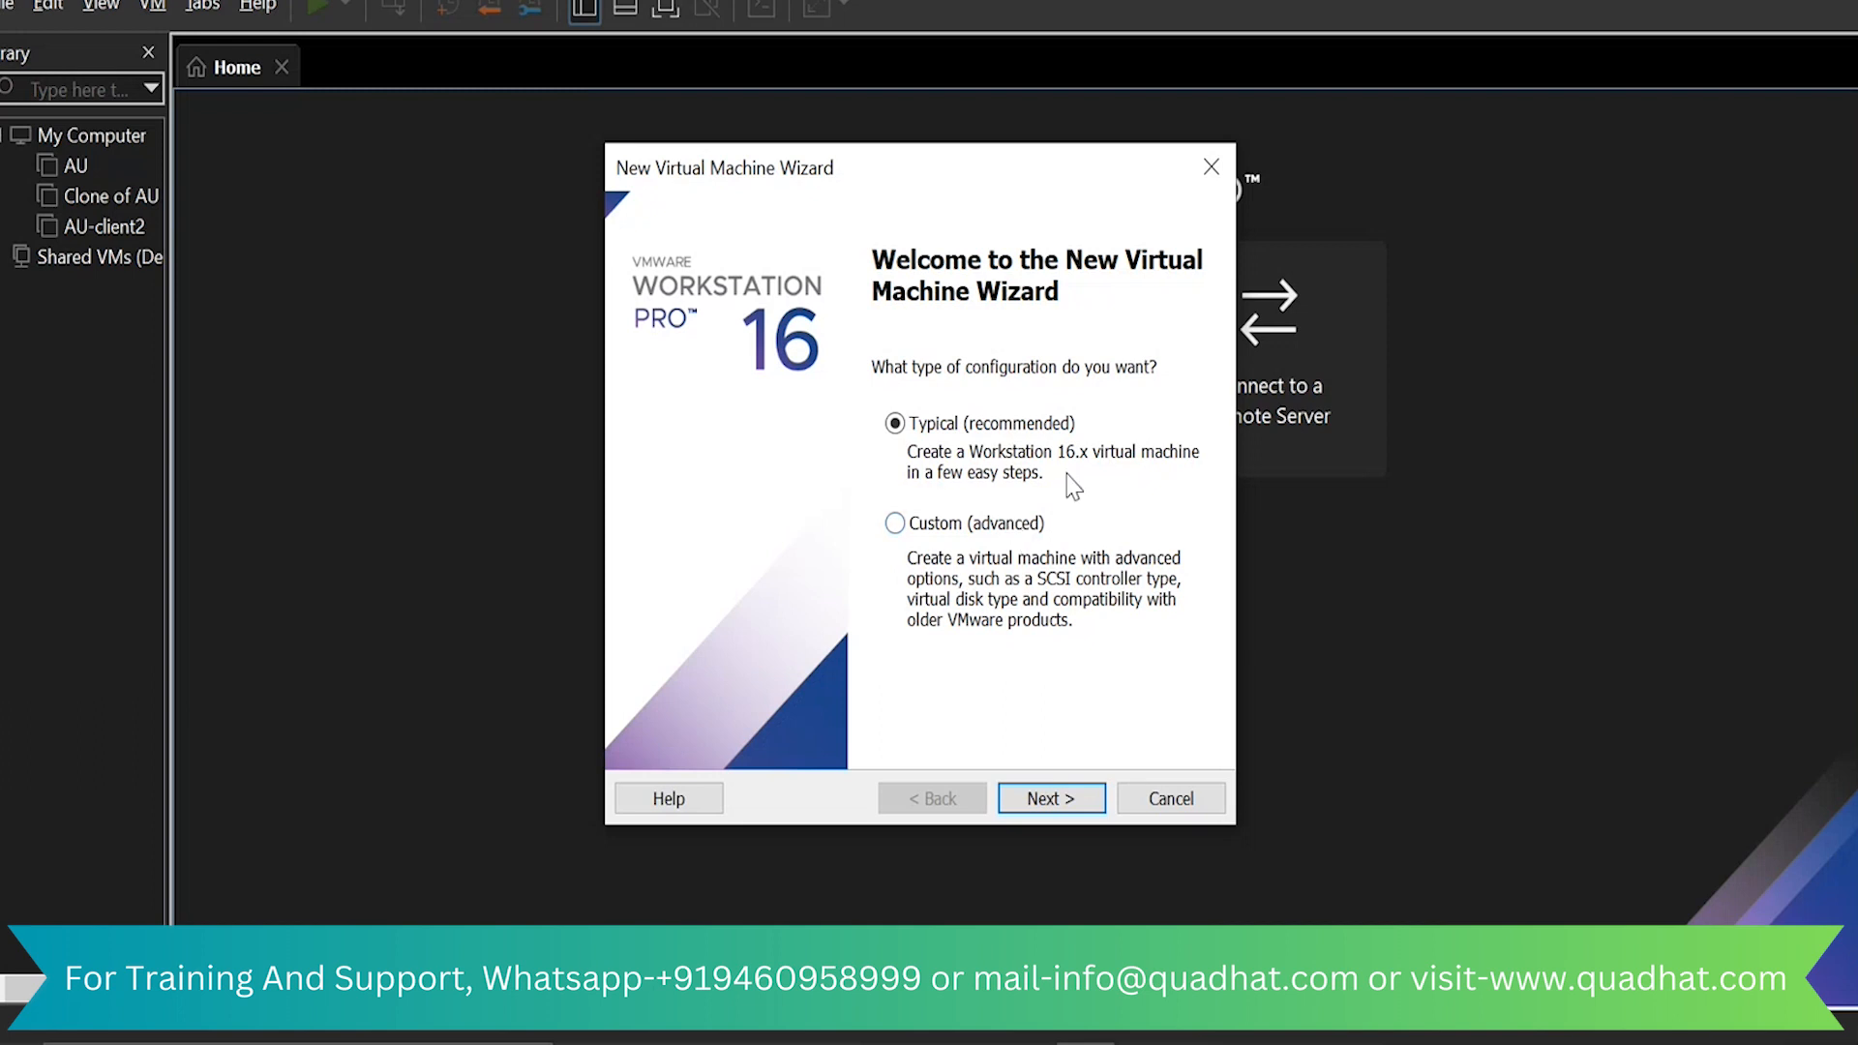
{"action": "left_click", "coordinate": [1065, 808]}
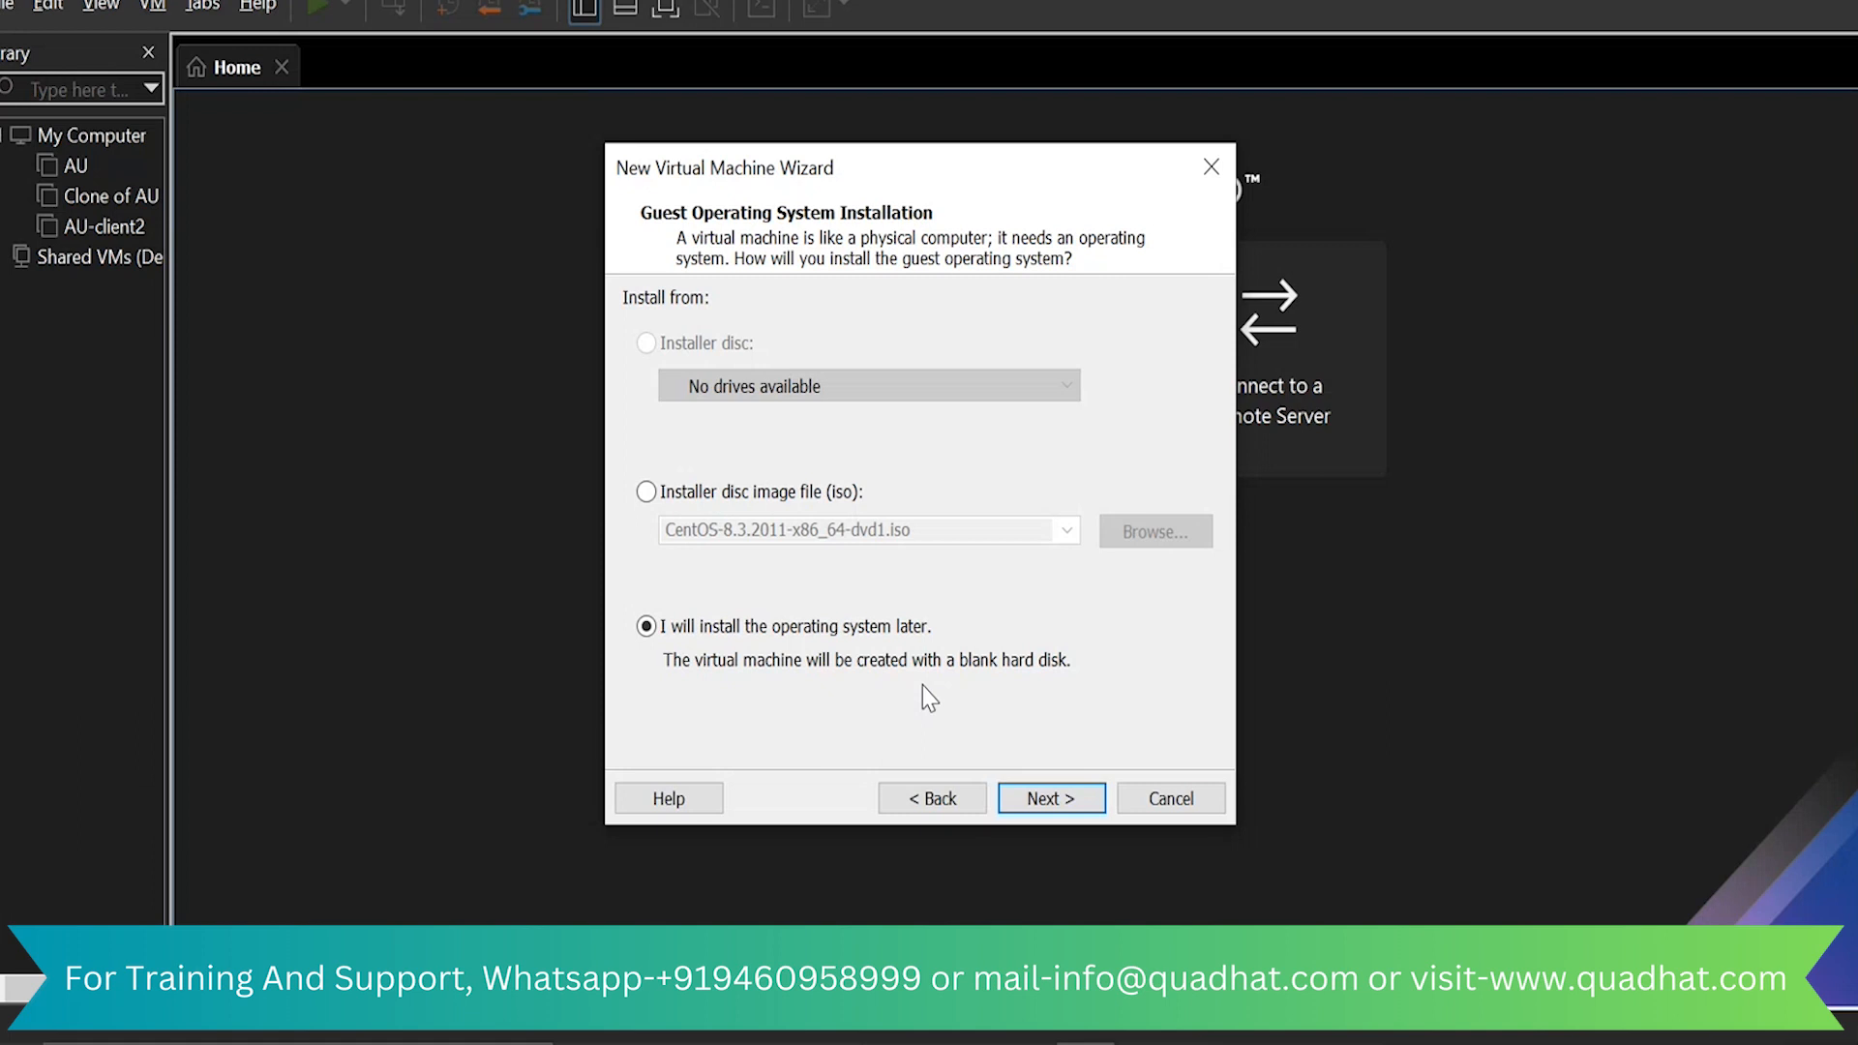
{"action": "key", "text": "Return"}
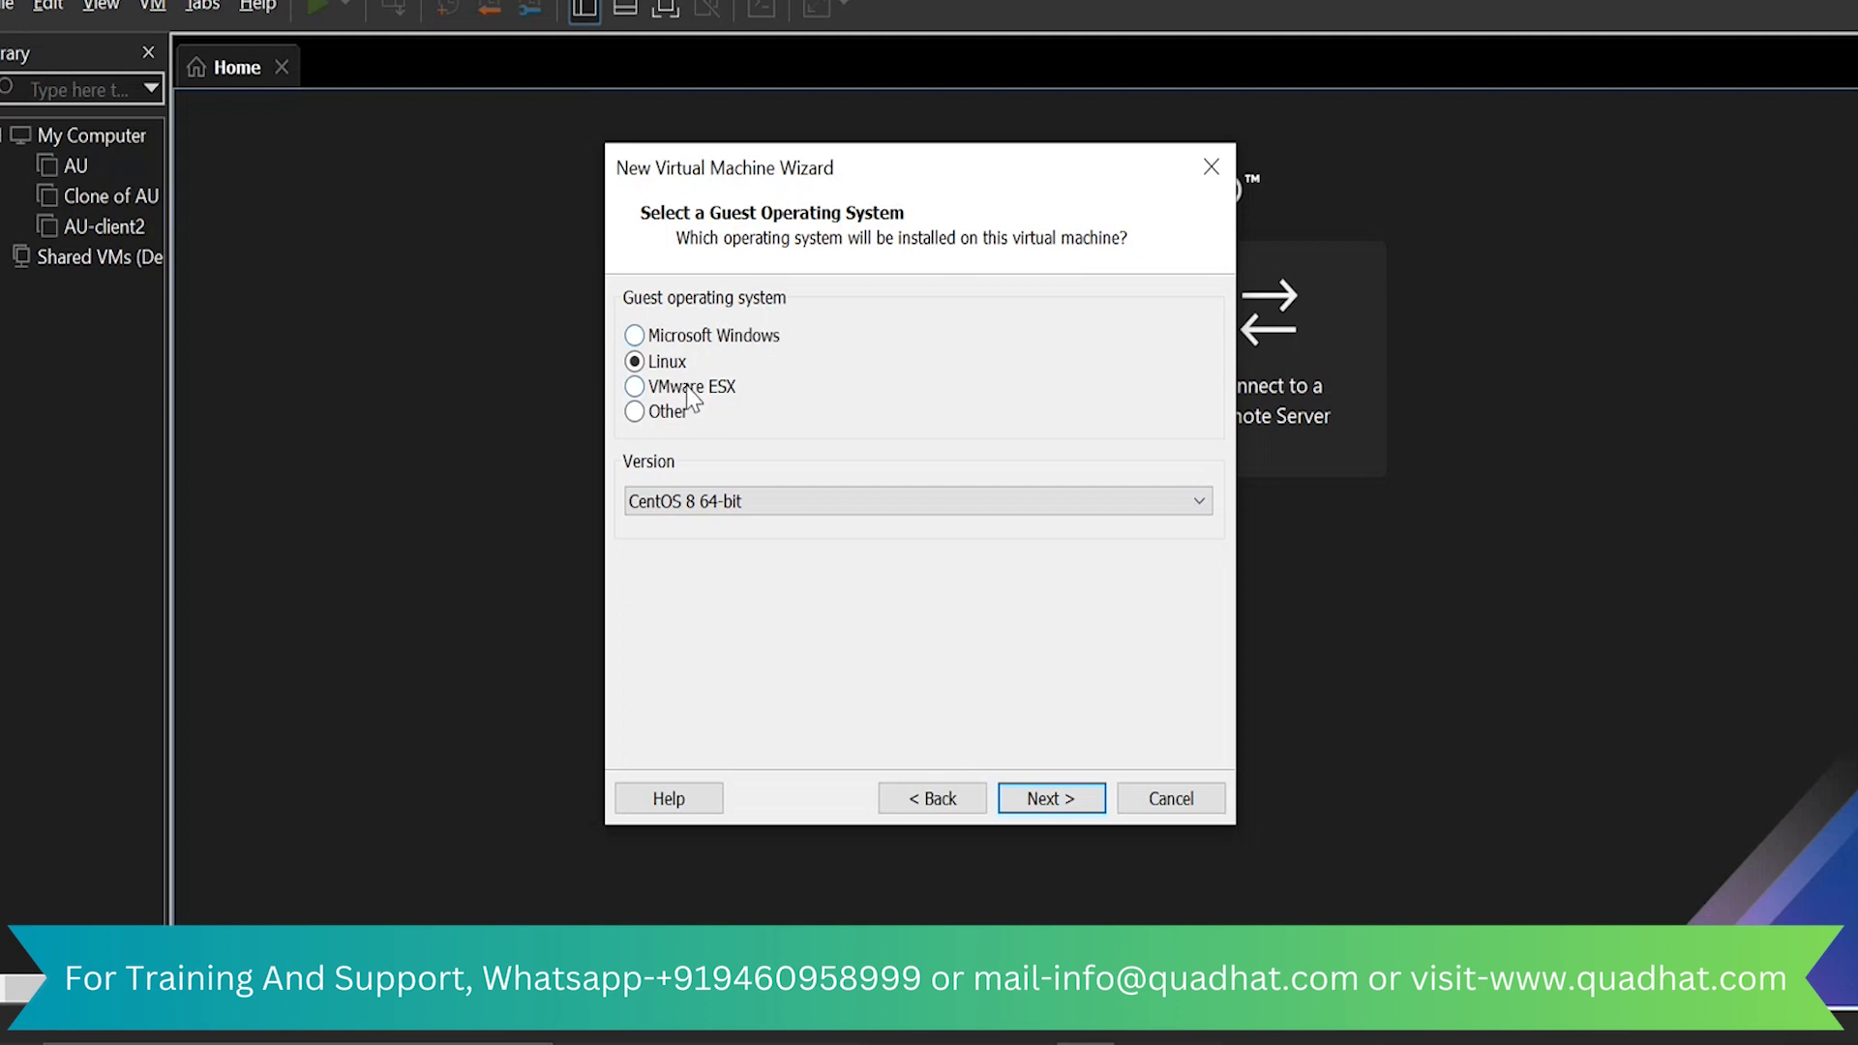
Choose Red Hat Enterprise Linux 8 64-bit as the Linux guest operating system version and continue the wizard
{"action": "left_click", "coordinate": [880, 498]}
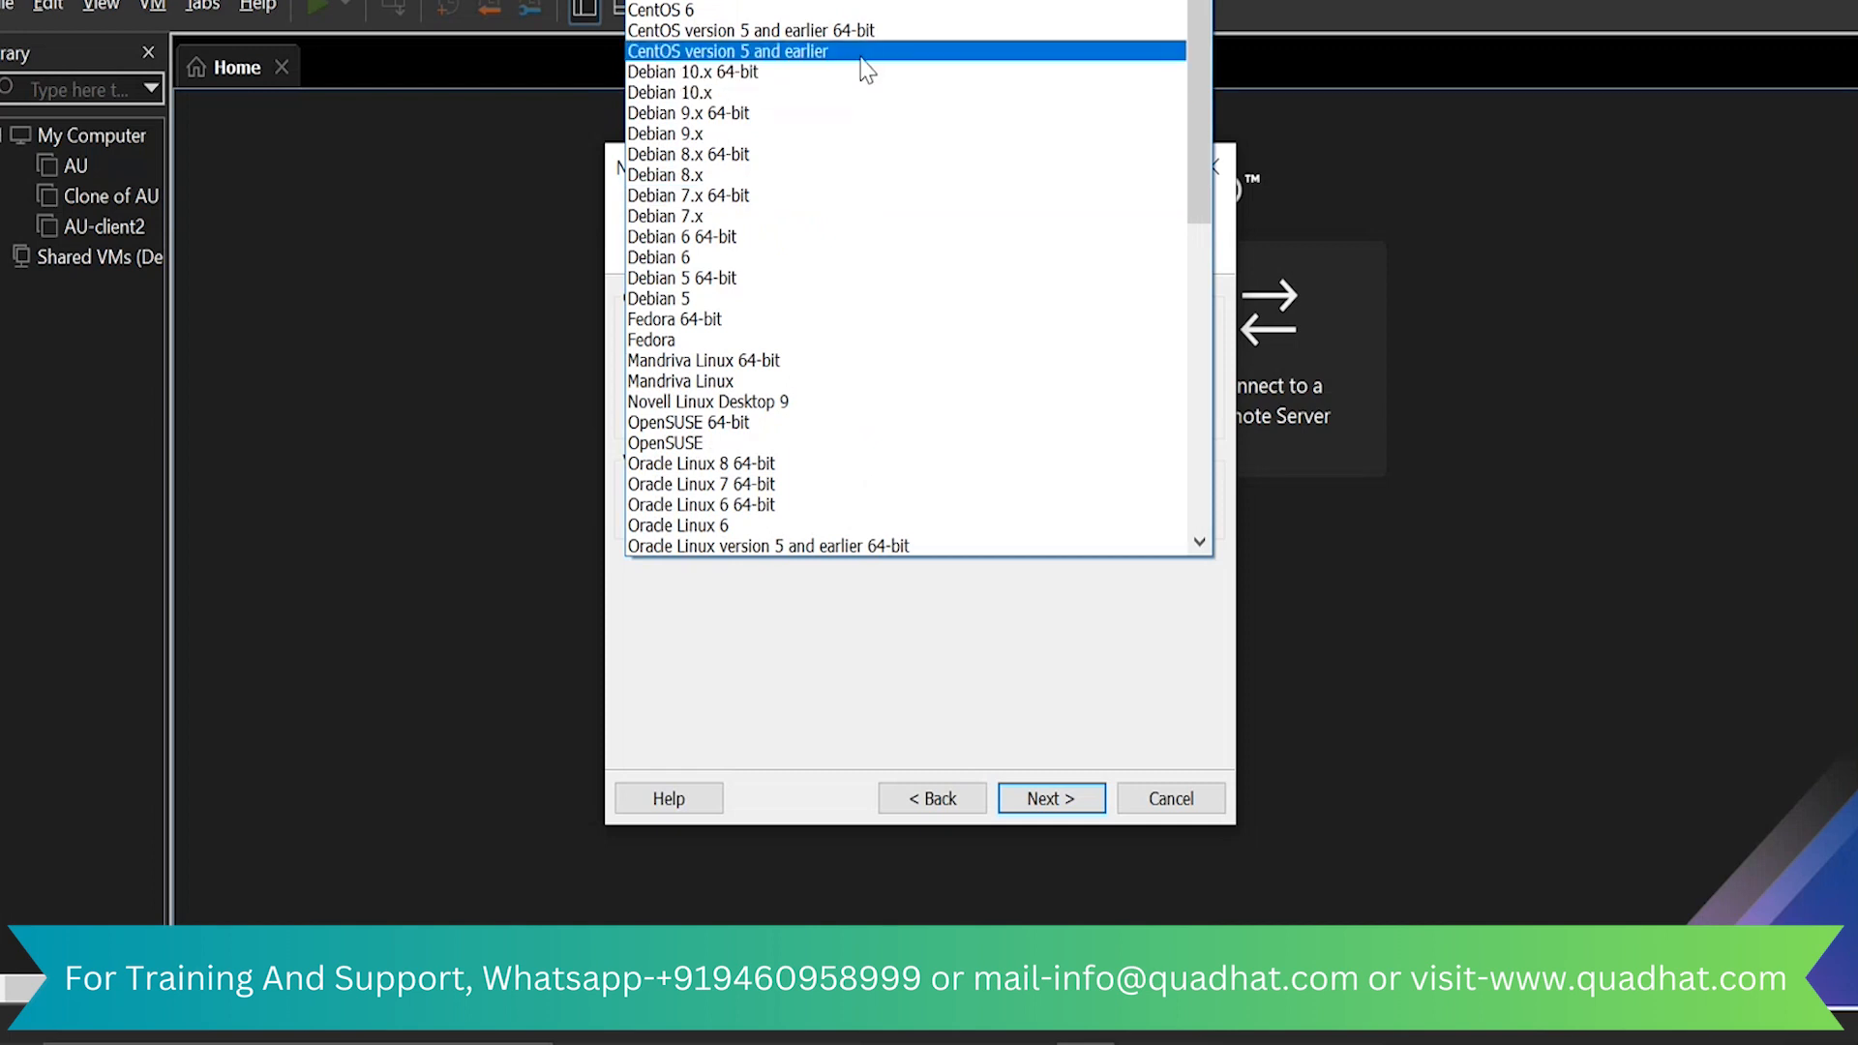
{"action": "scroll", "coordinate": [864, 68], "scroll_direction": "up", "scroll_amount": 2}
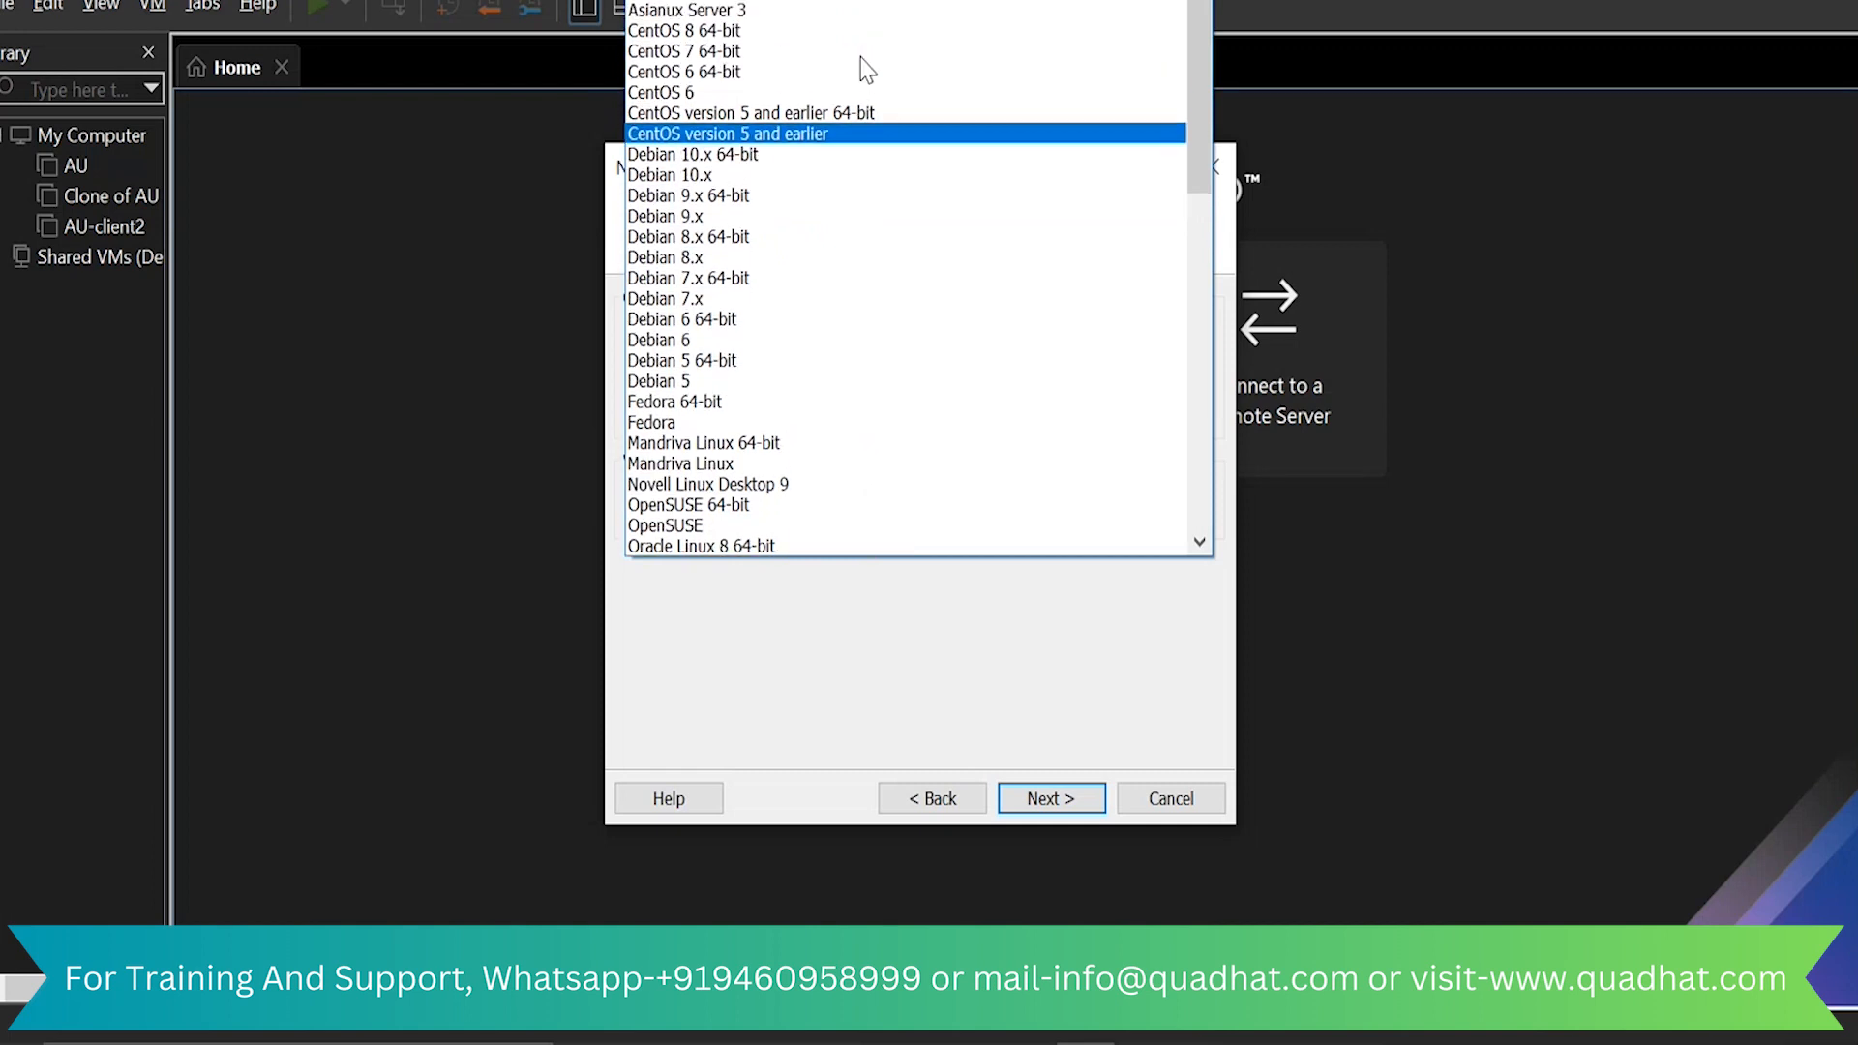
{"action": "scroll", "coordinate": [864, 68], "scroll_direction": "down", "scroll_amount": 4}
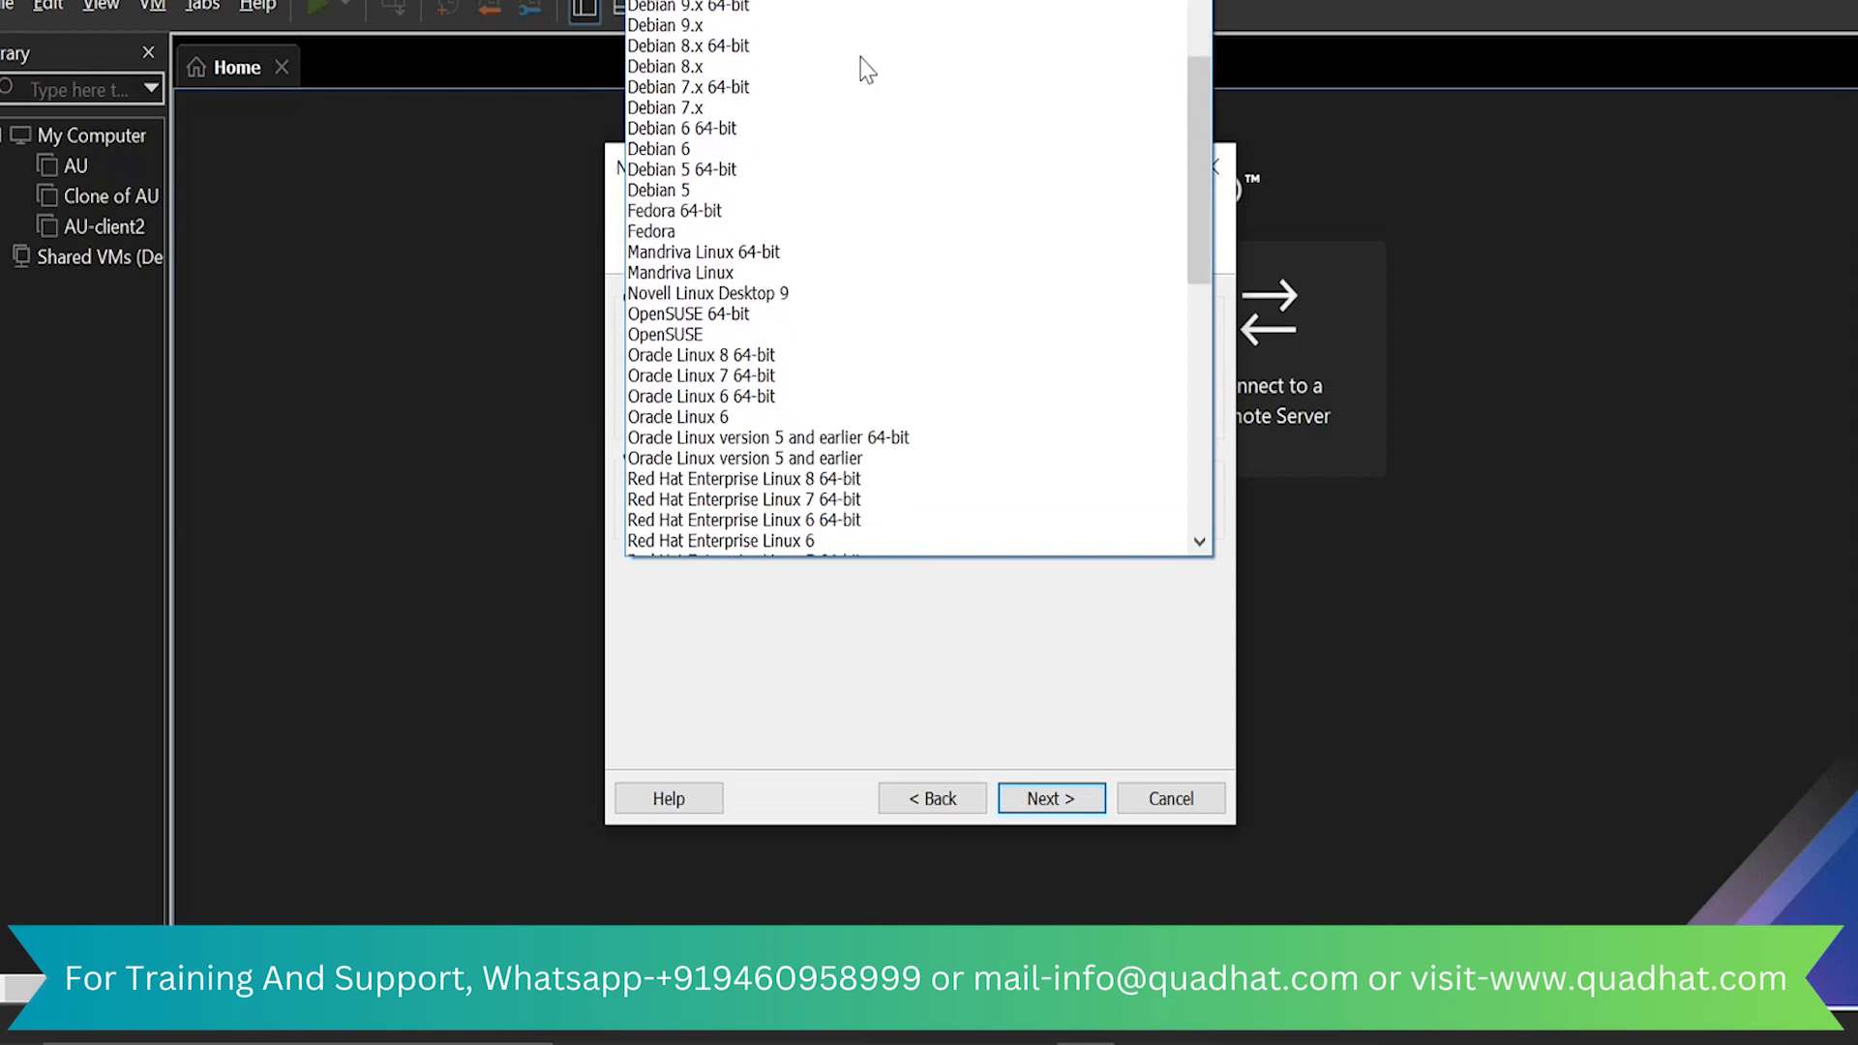
{"action": "scroll", "coordinate": [864, 68], "scroll_direction": "down", "scroll_amount": 2}
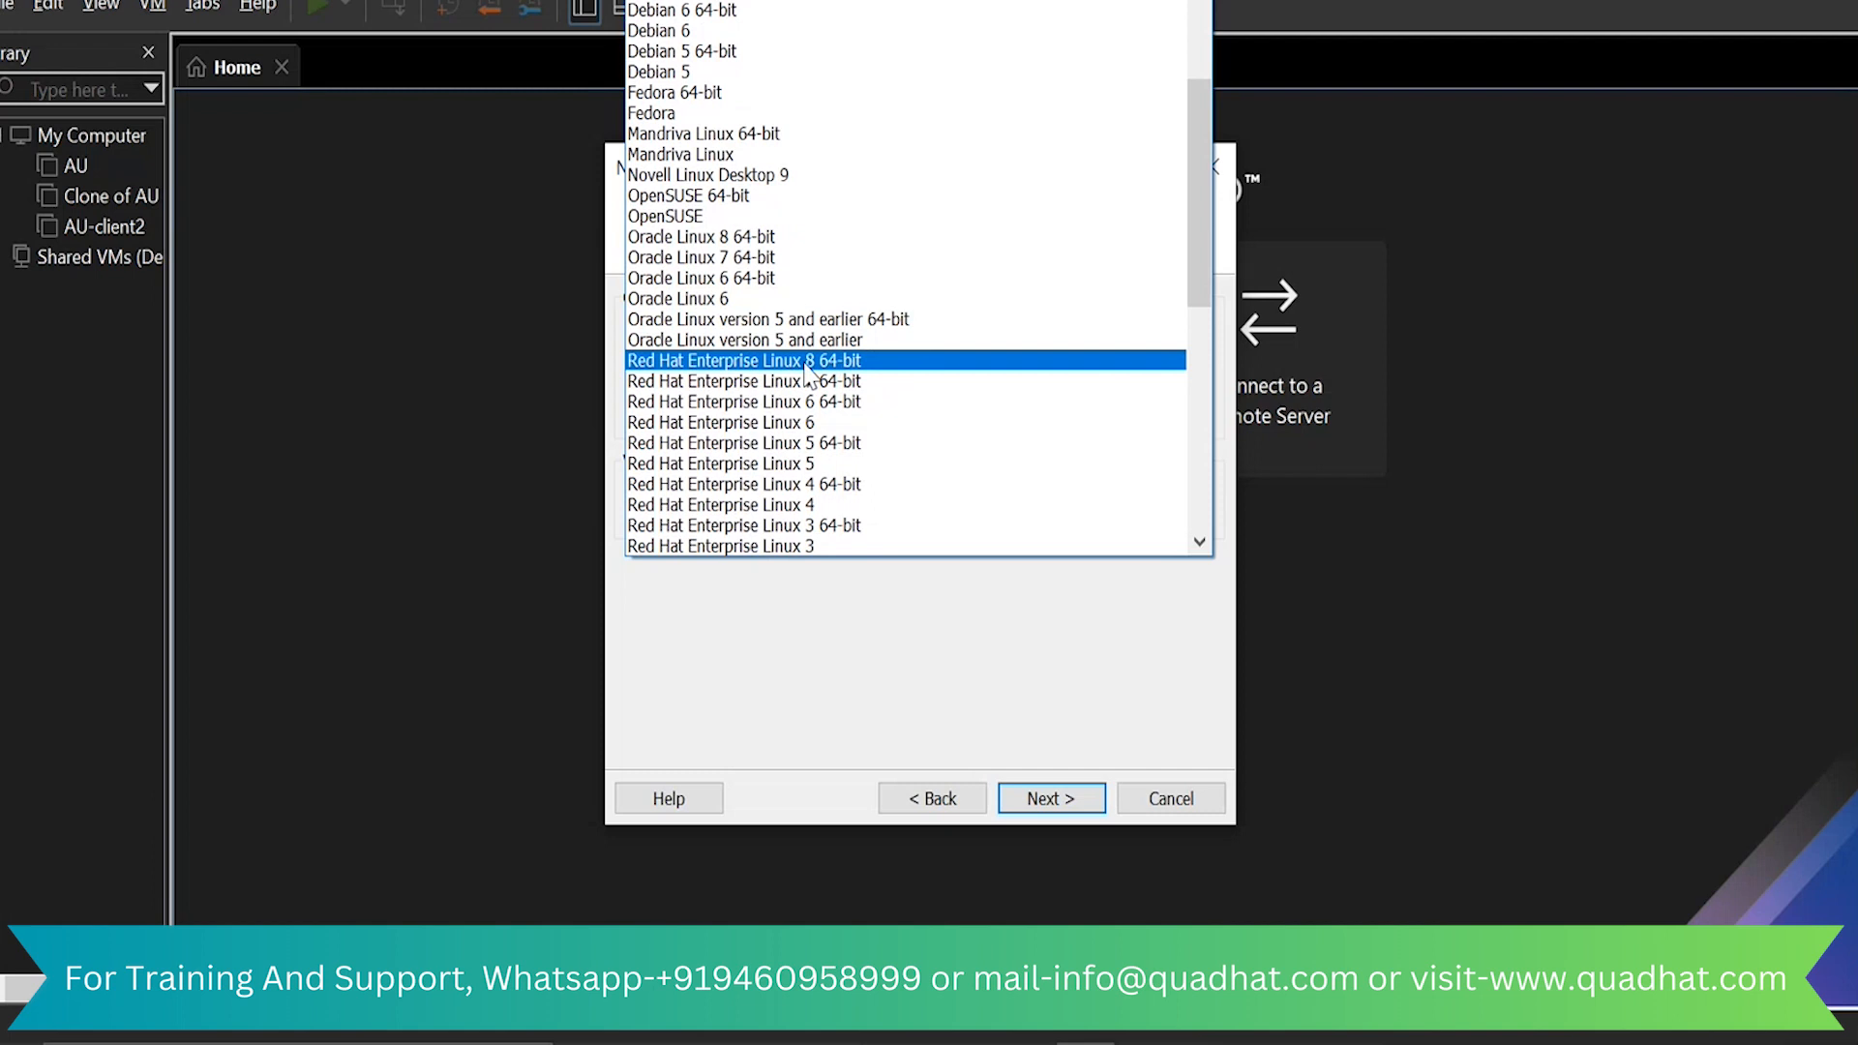
{"action": "left_click", "coordinate": [807, 365]}
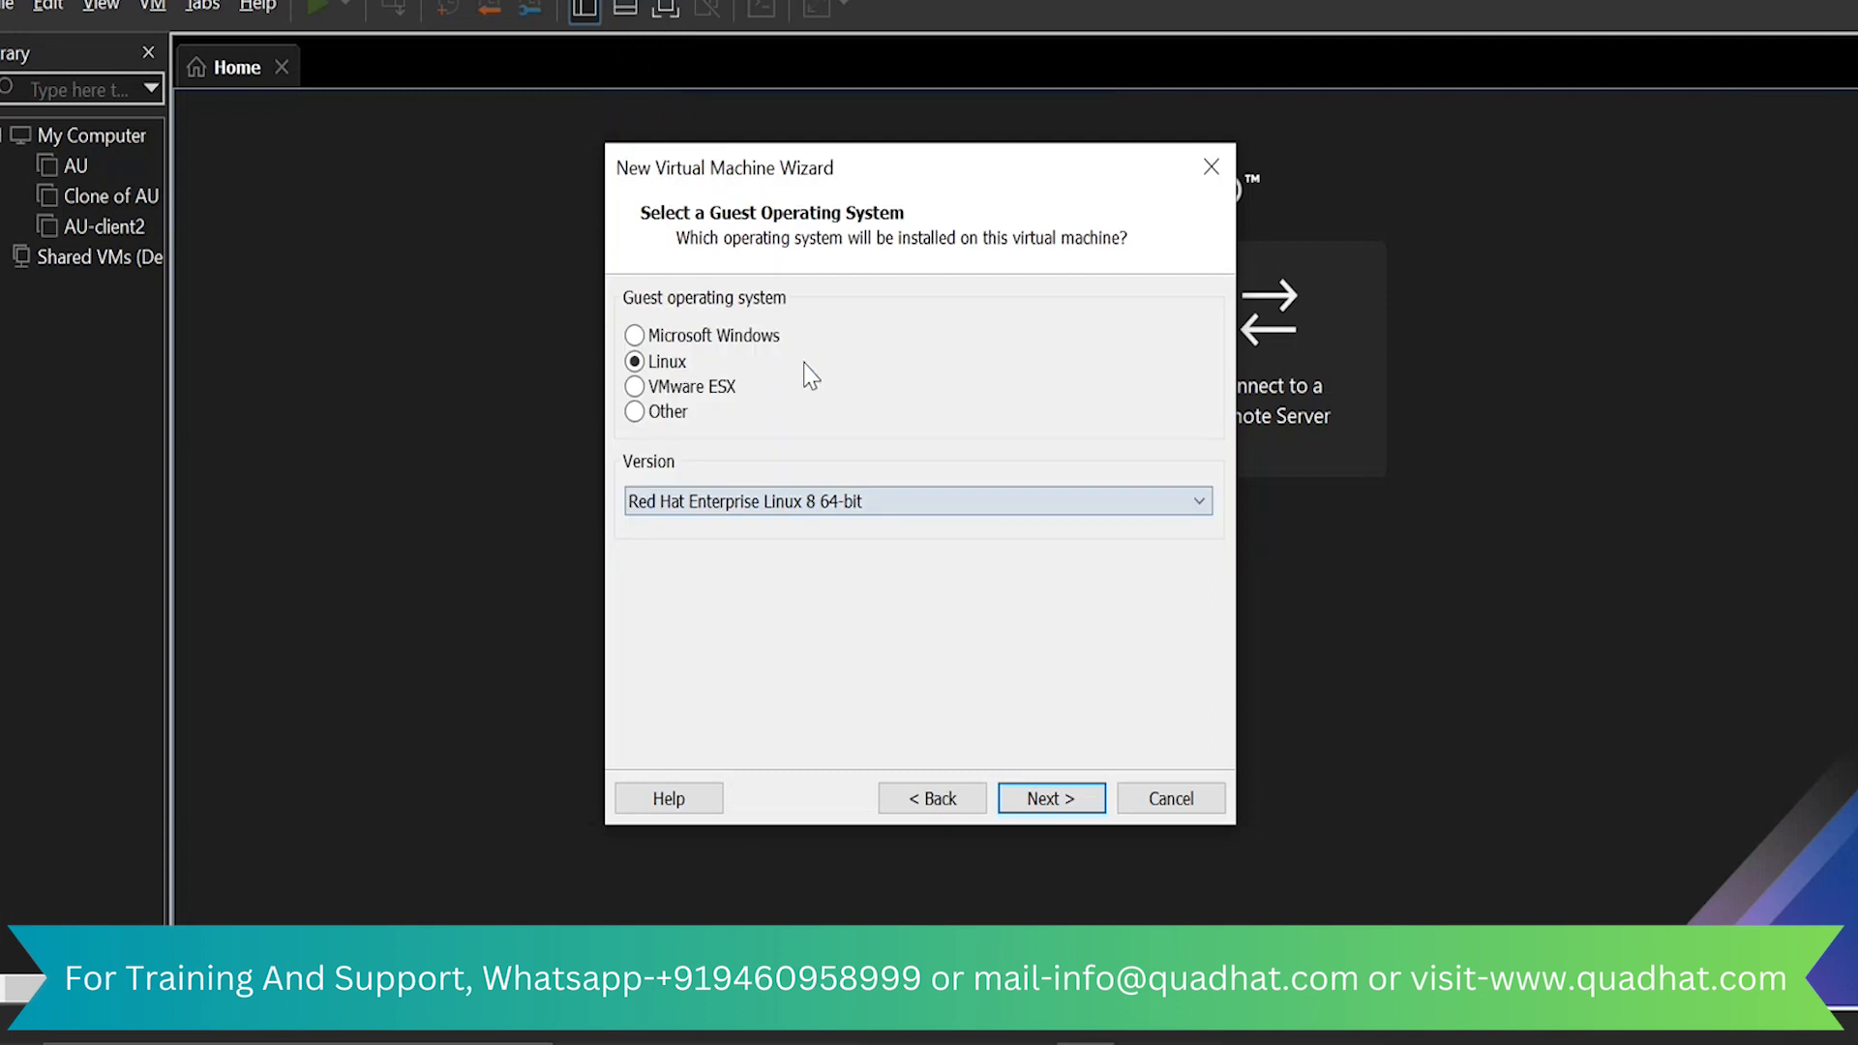
{"action": "left_click", "coordinate": [1038, 801]}
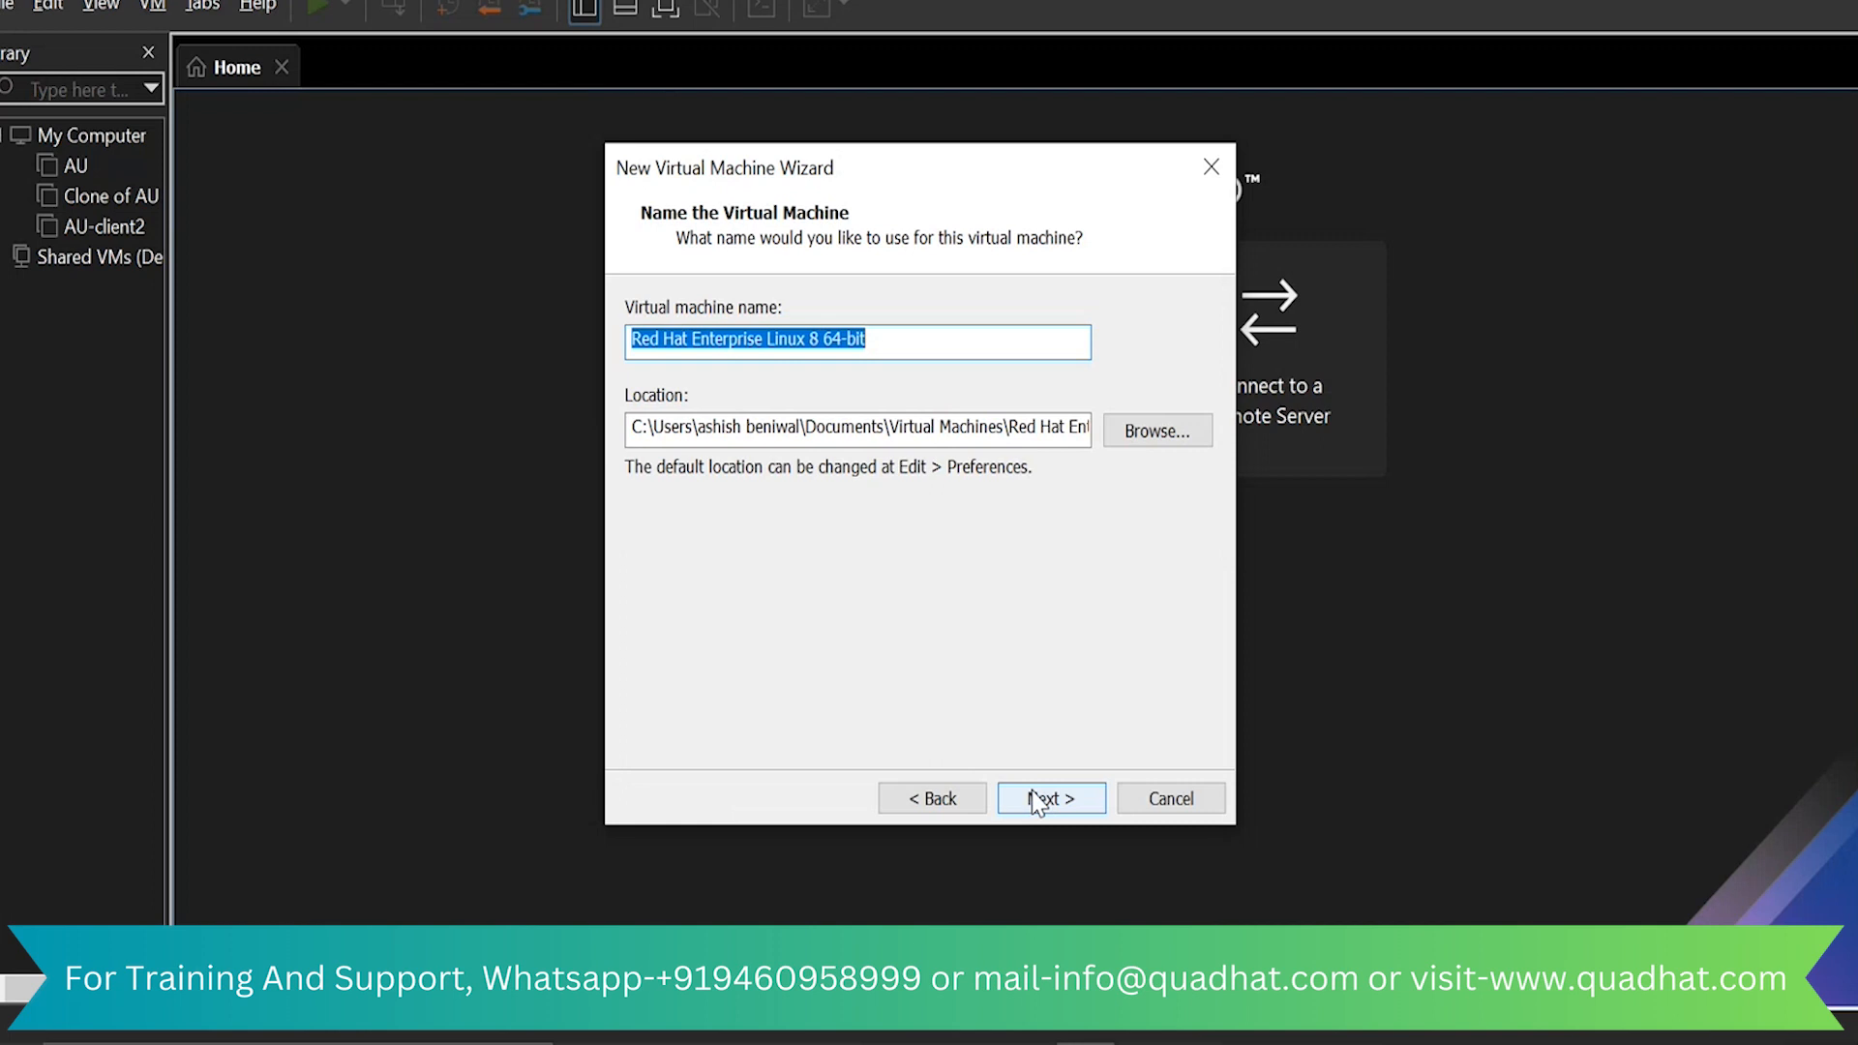
Name the virtual machine redhat and continue to the disk capacity settings
{"action": "key", "text": "BackSpace"}
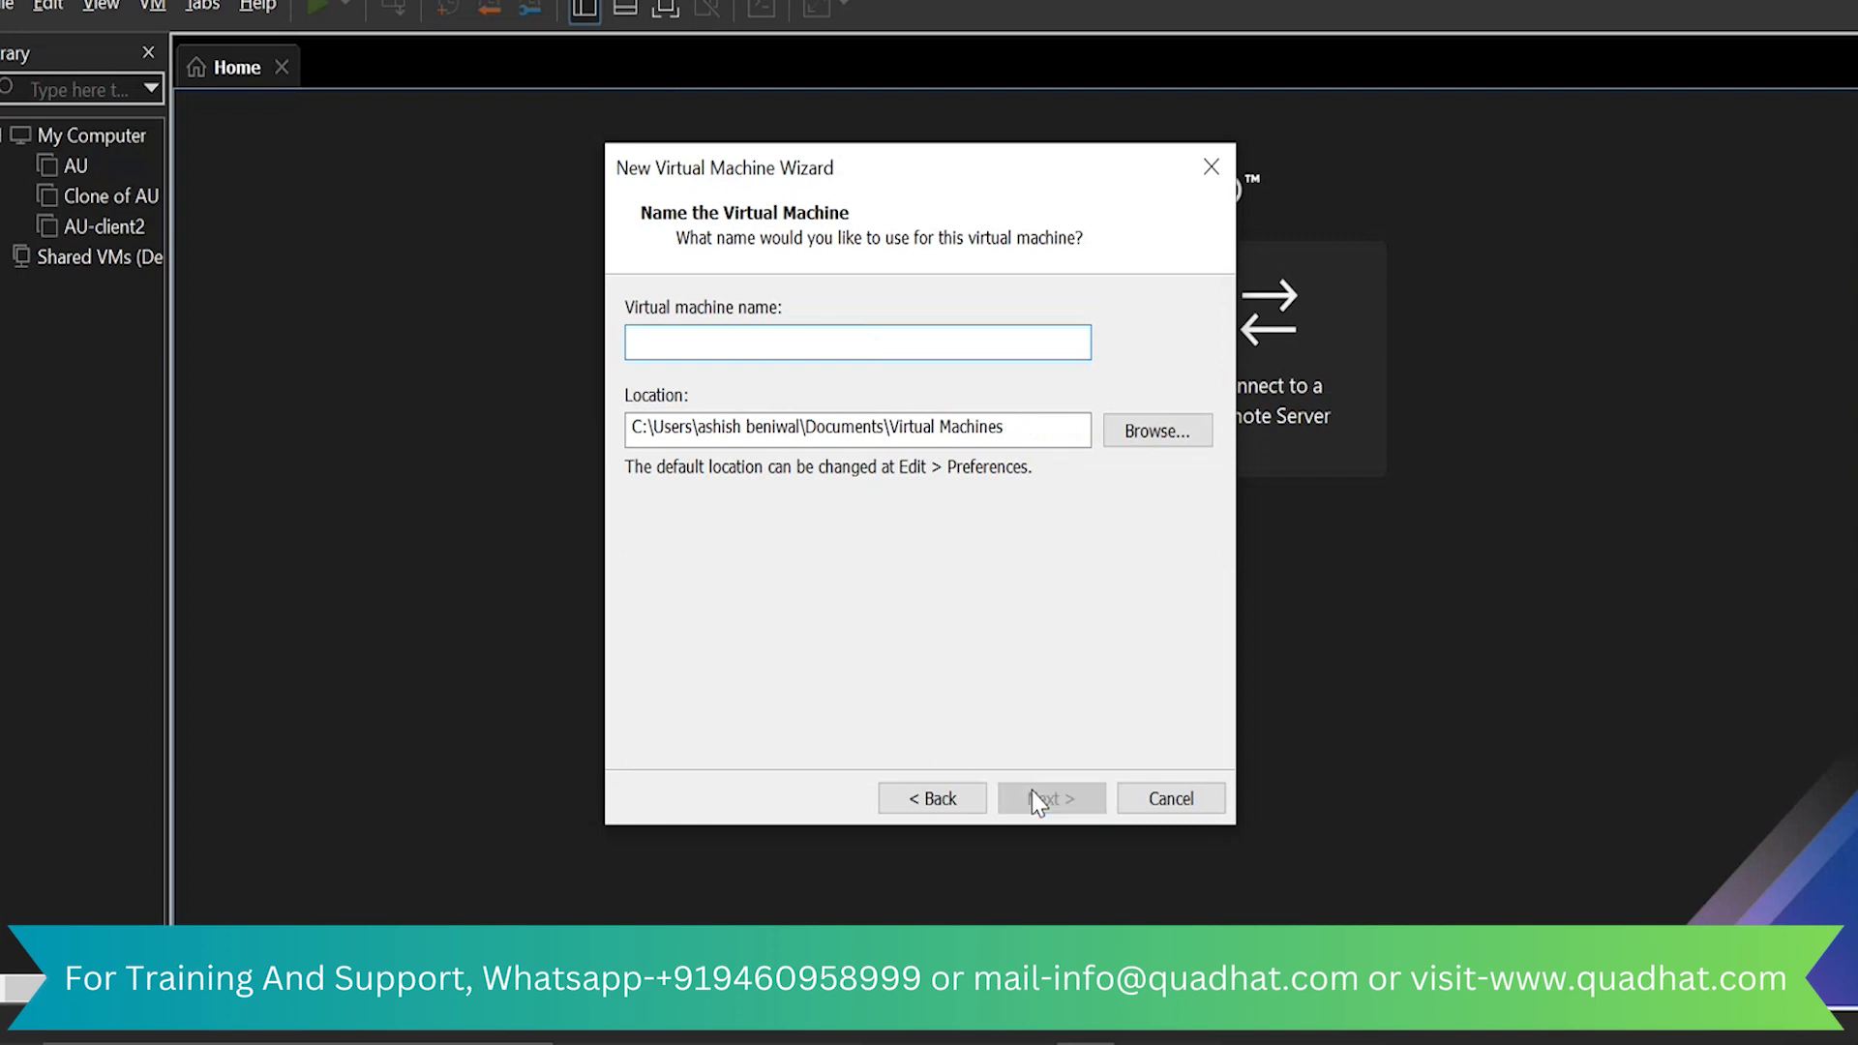
{"action": "type", "text": "redhat"}
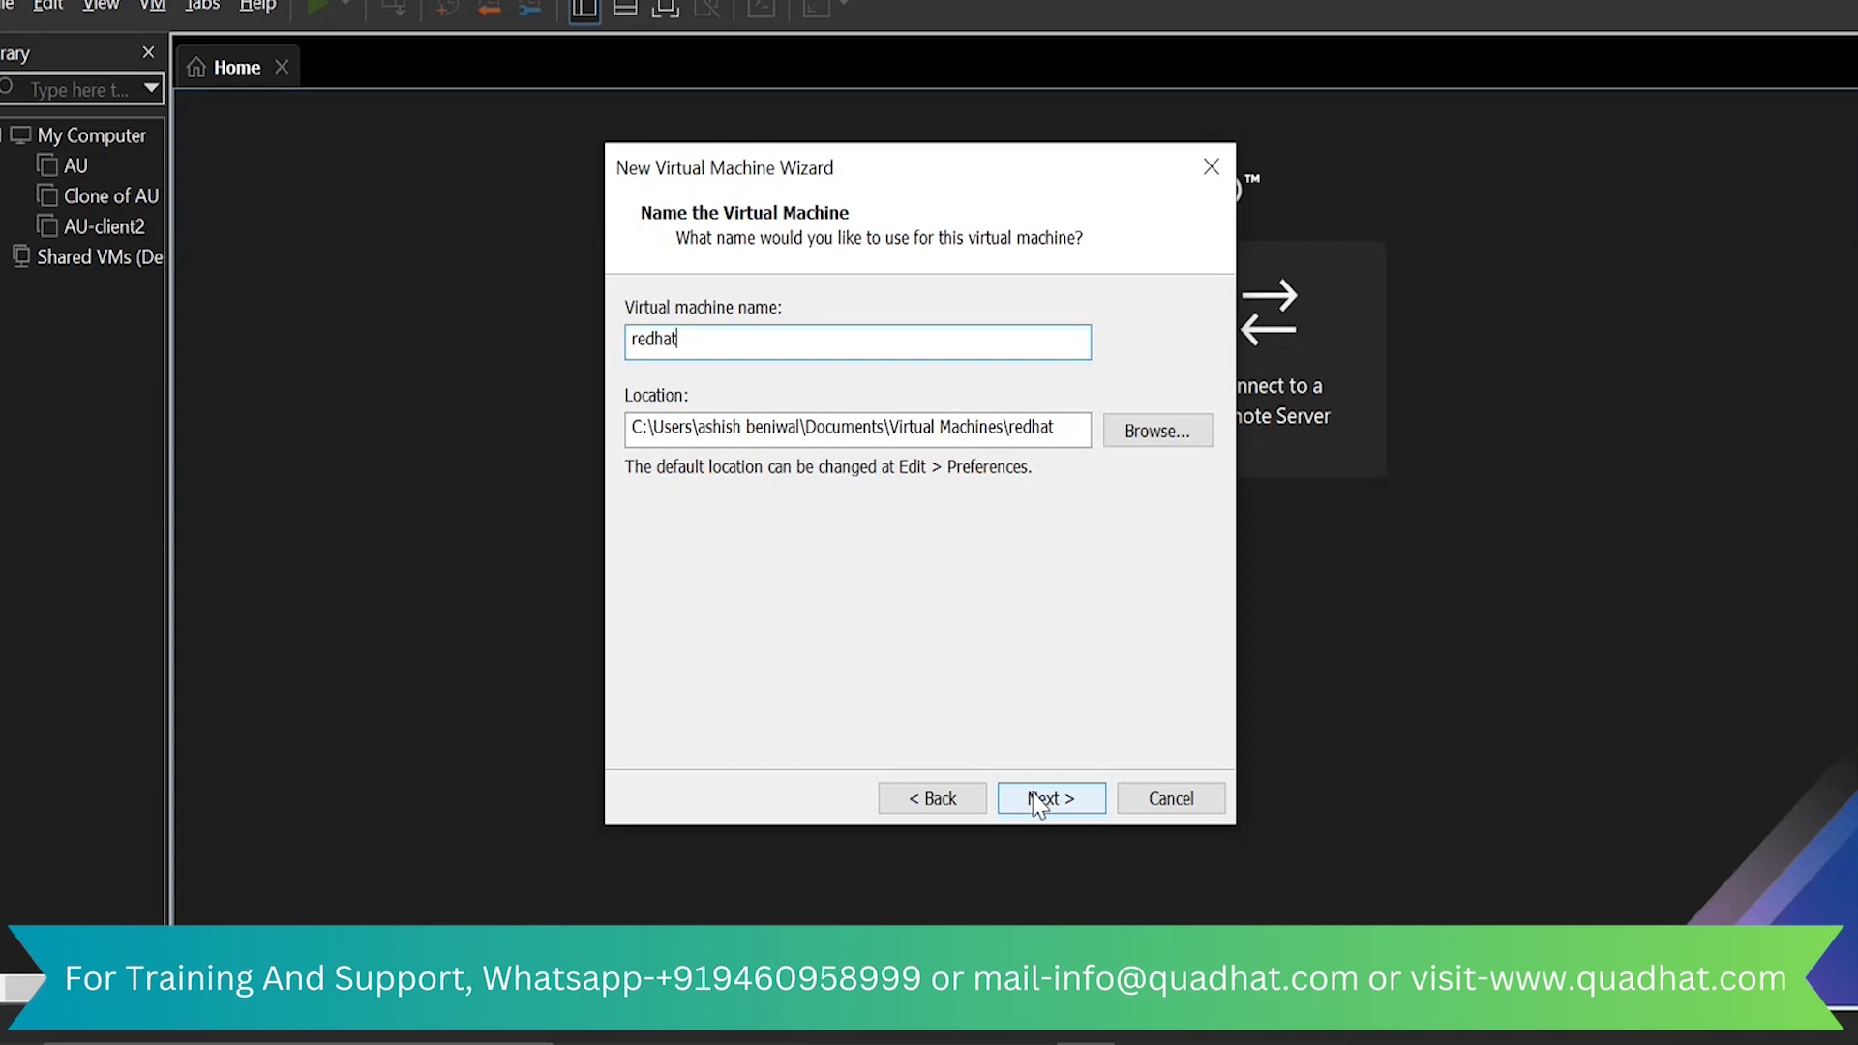
{"action": "left_click", "coordinate": [1051, 799]}
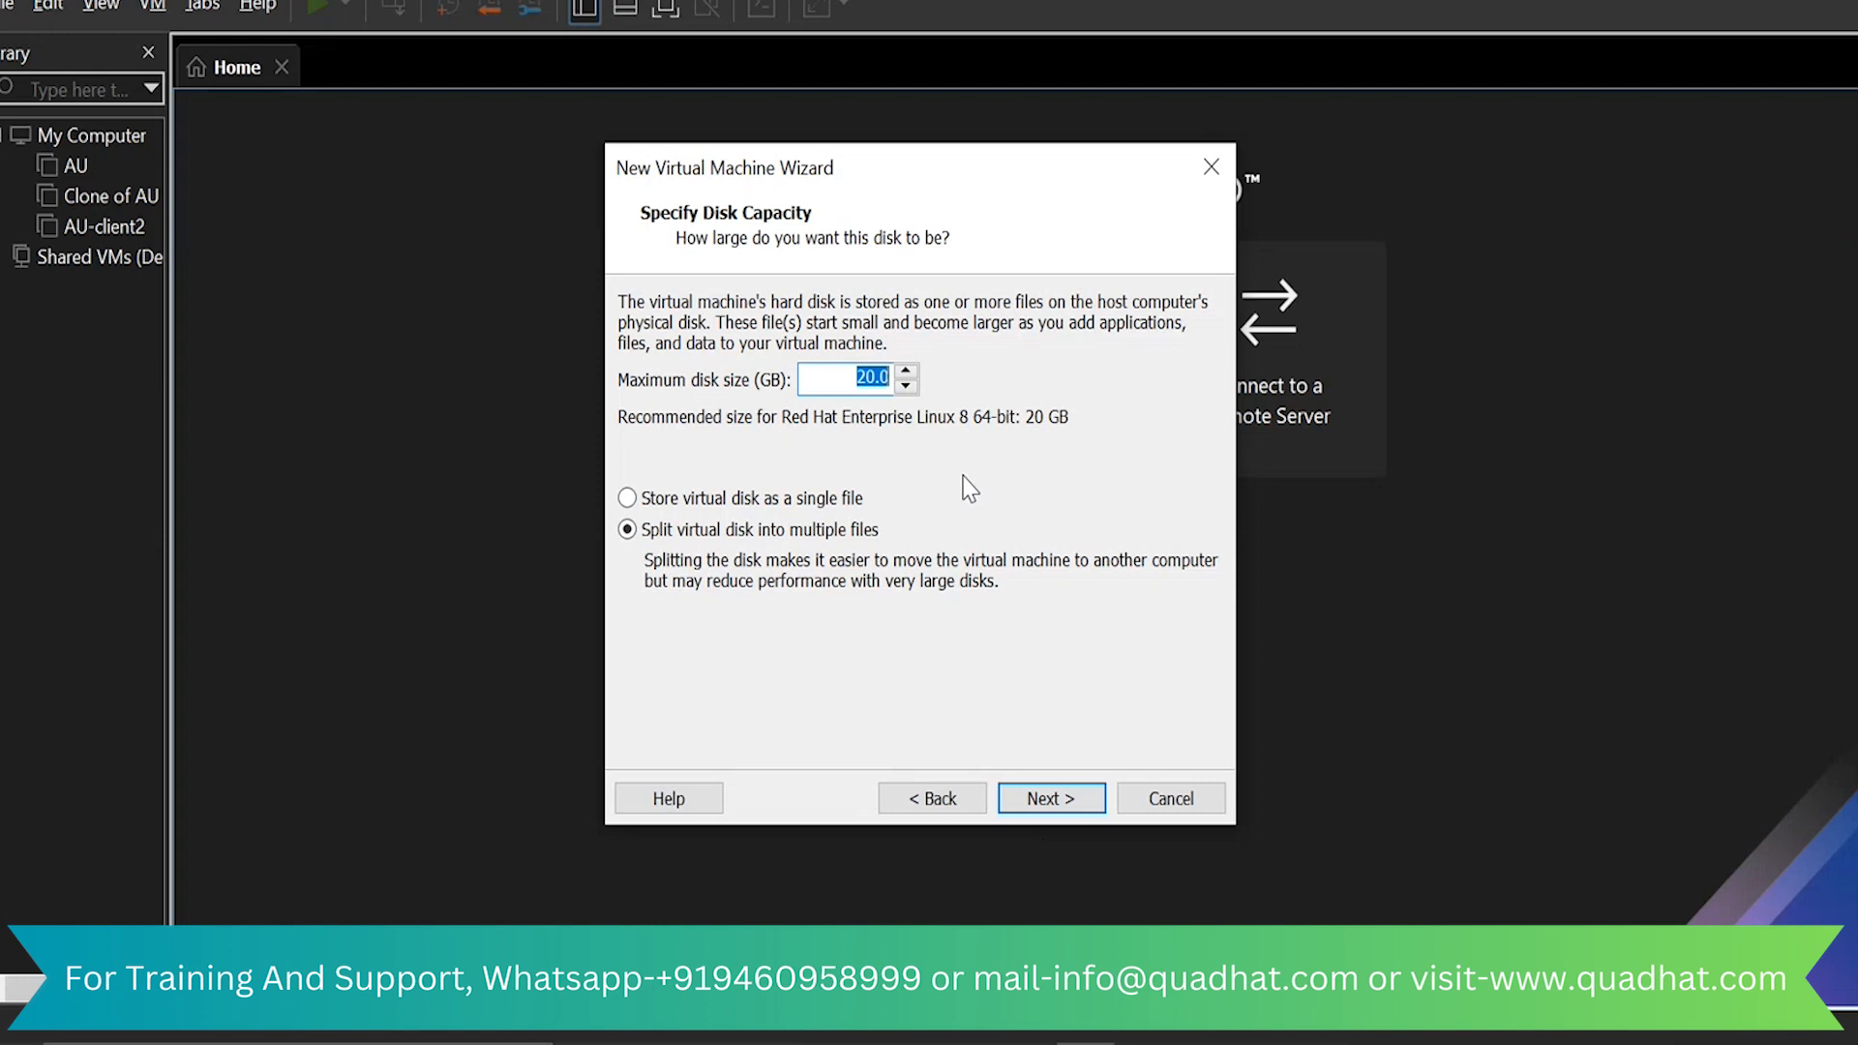
Set the maximum disk size to 80 GB, split into multiple files, and finish creating the virtual machine
{"action": "key", "text": "Left"}
{"action": "type", "text": "8"}
{"action": "left_click", "coordinate": [1051, 799]}
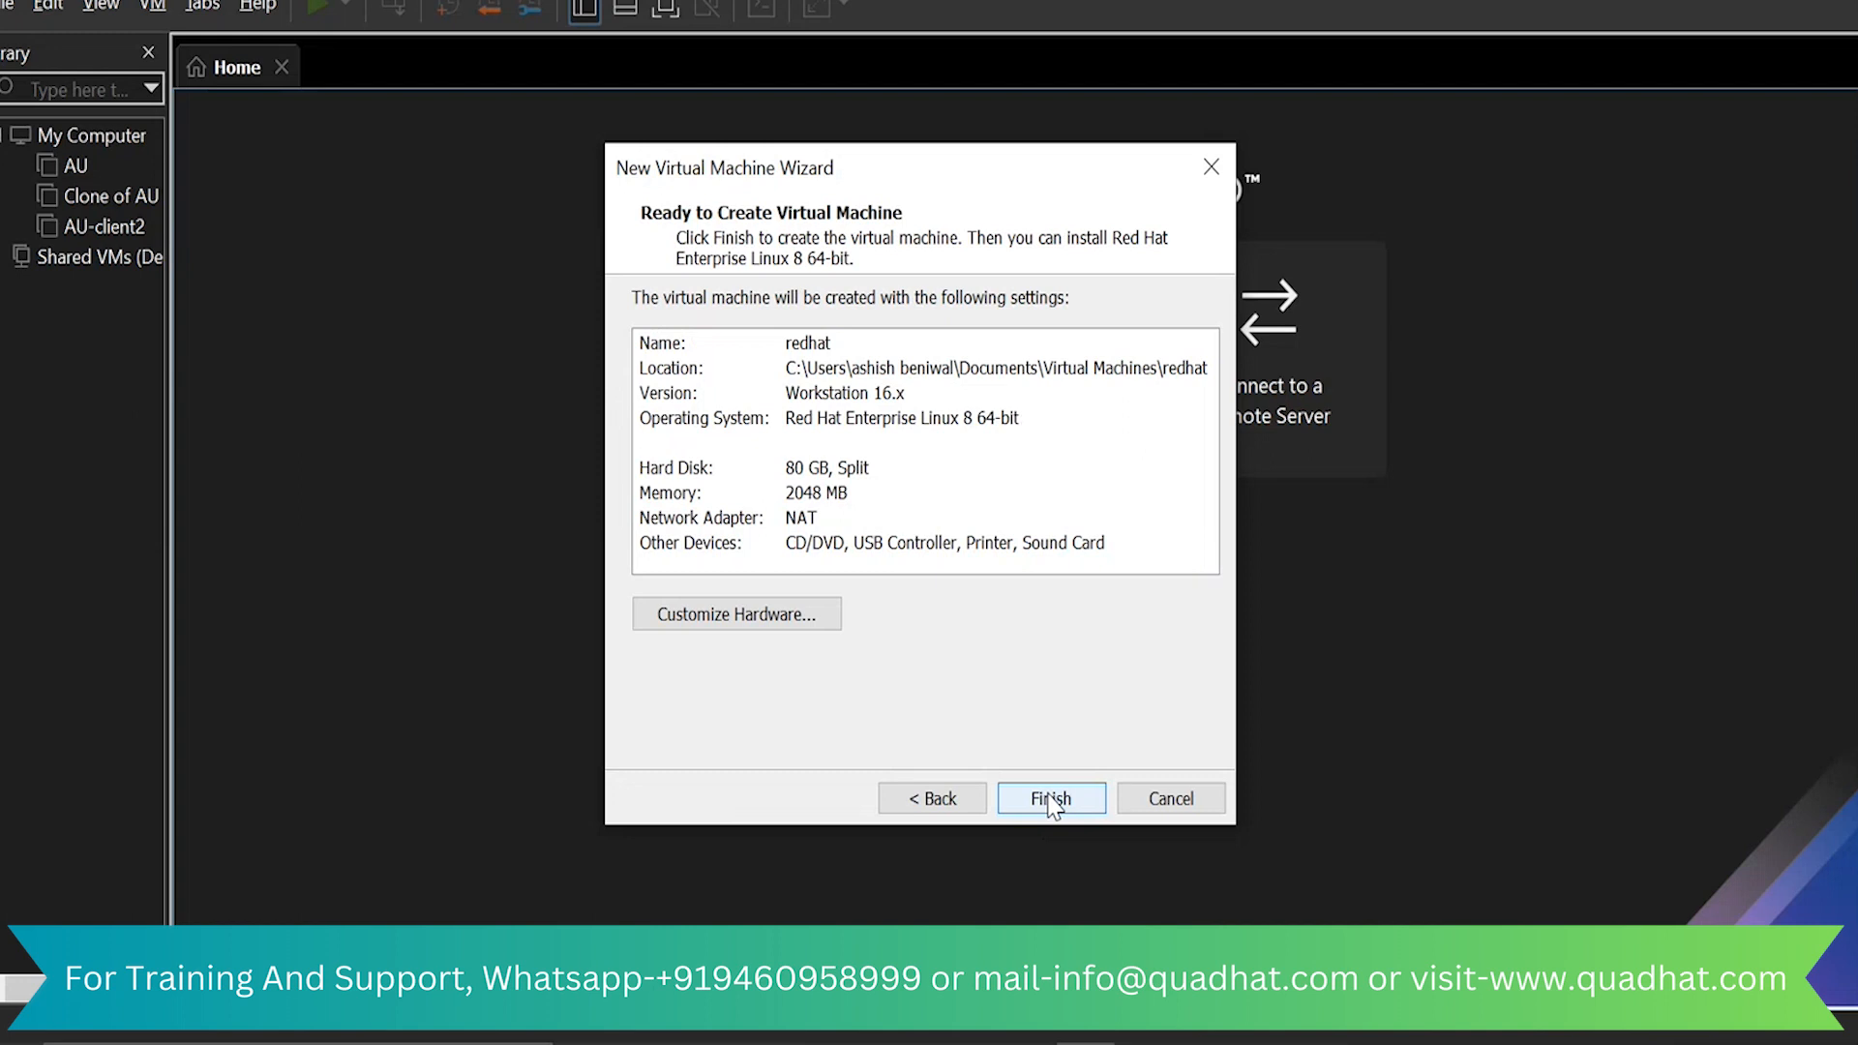
{"action": "left_click", "coordinate": [1051, 799]}
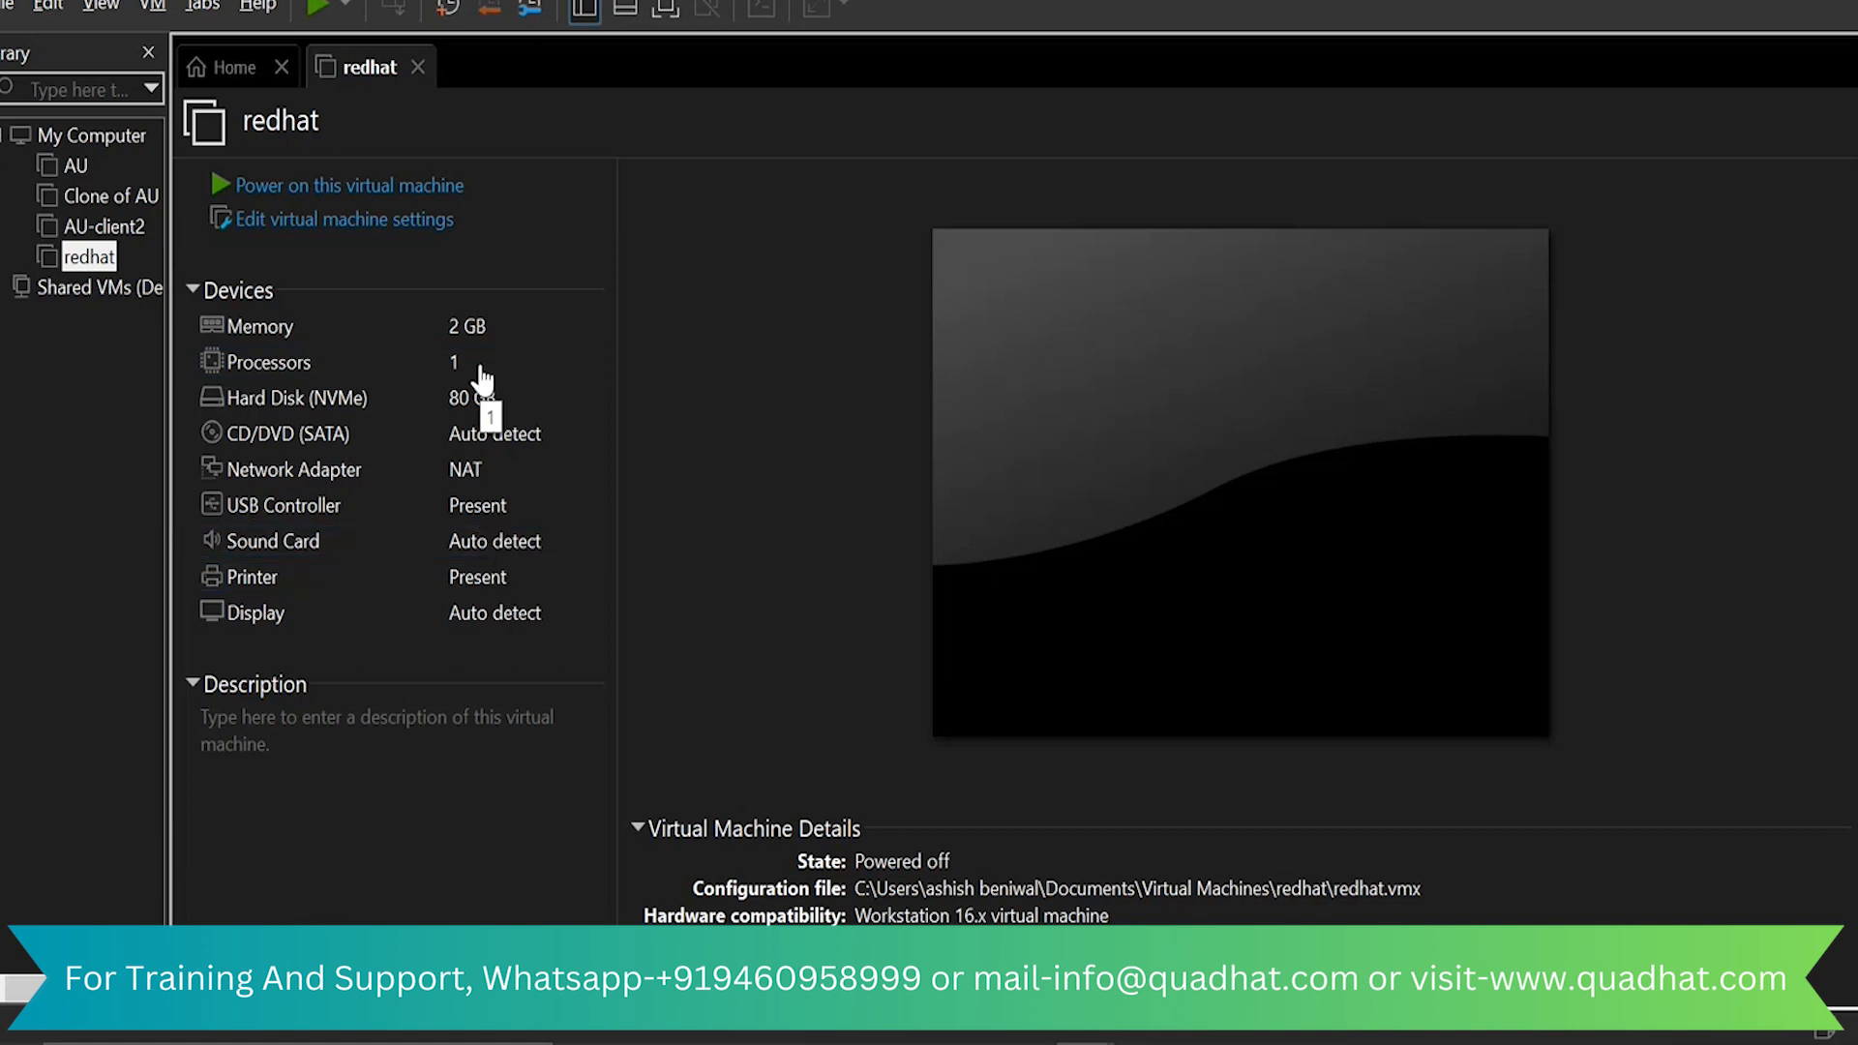
Set the redhat machine's memory to 5044 MB and its processors to 4
{"action": "left_click", "coordinate": [433, 240]}
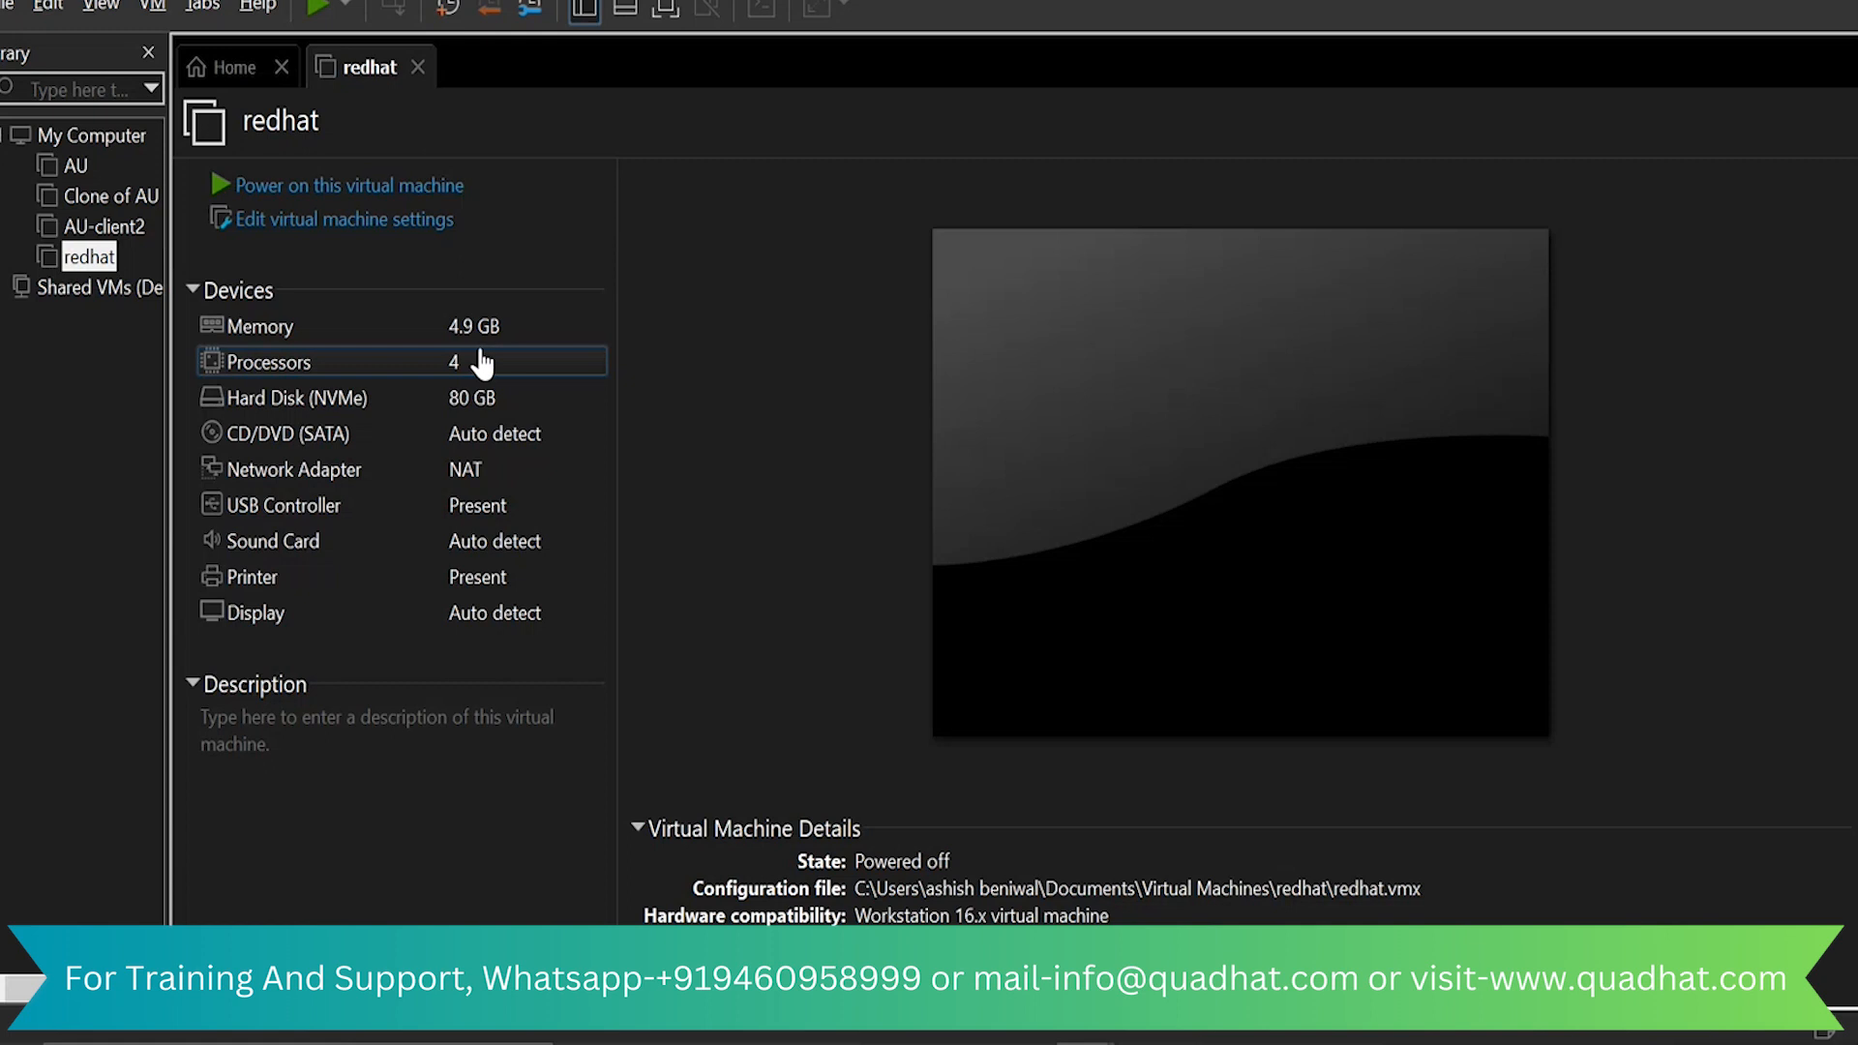
Set the redhat machine's CD/DVD drive to use the ISO image D:\CentOS-8.3.2011-x86_64-dvd1.iso and save the settings
{"action": "double_click", "coordinate": [492, 433]}
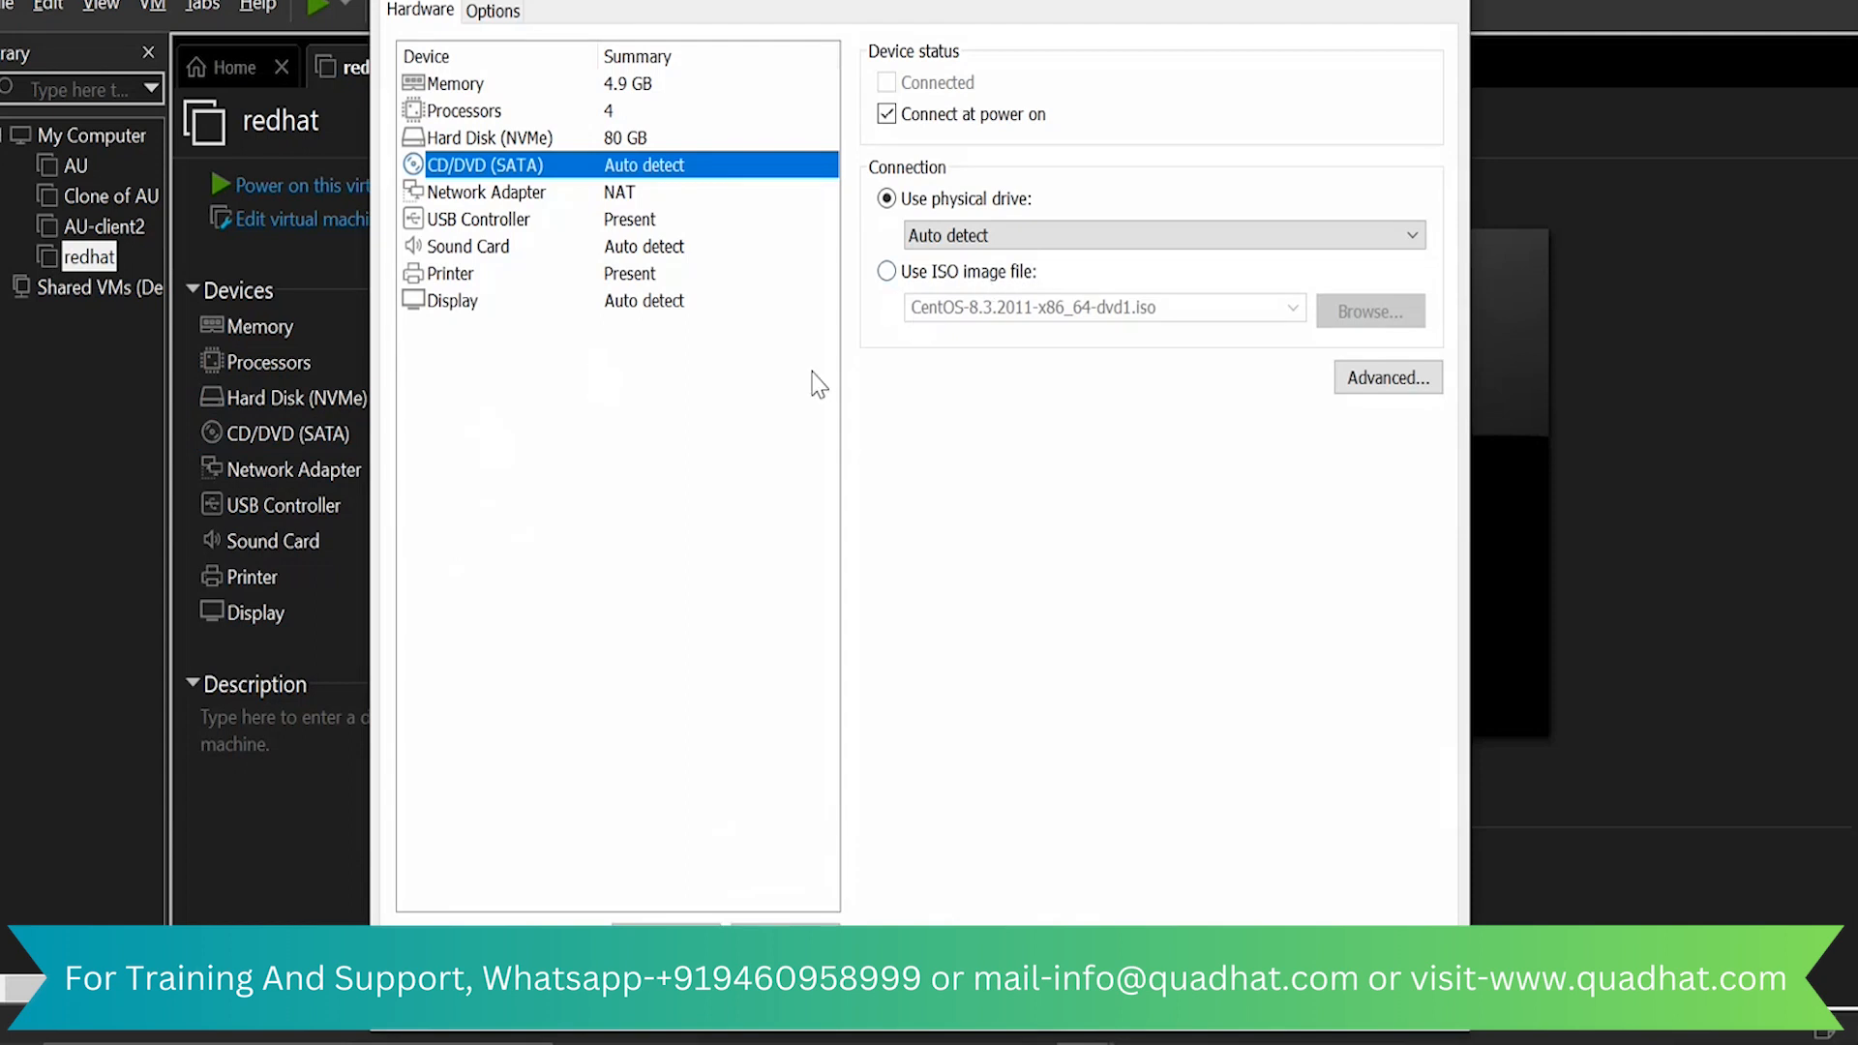
{"action": "left_click", "coordinate": [1166, 1003]}
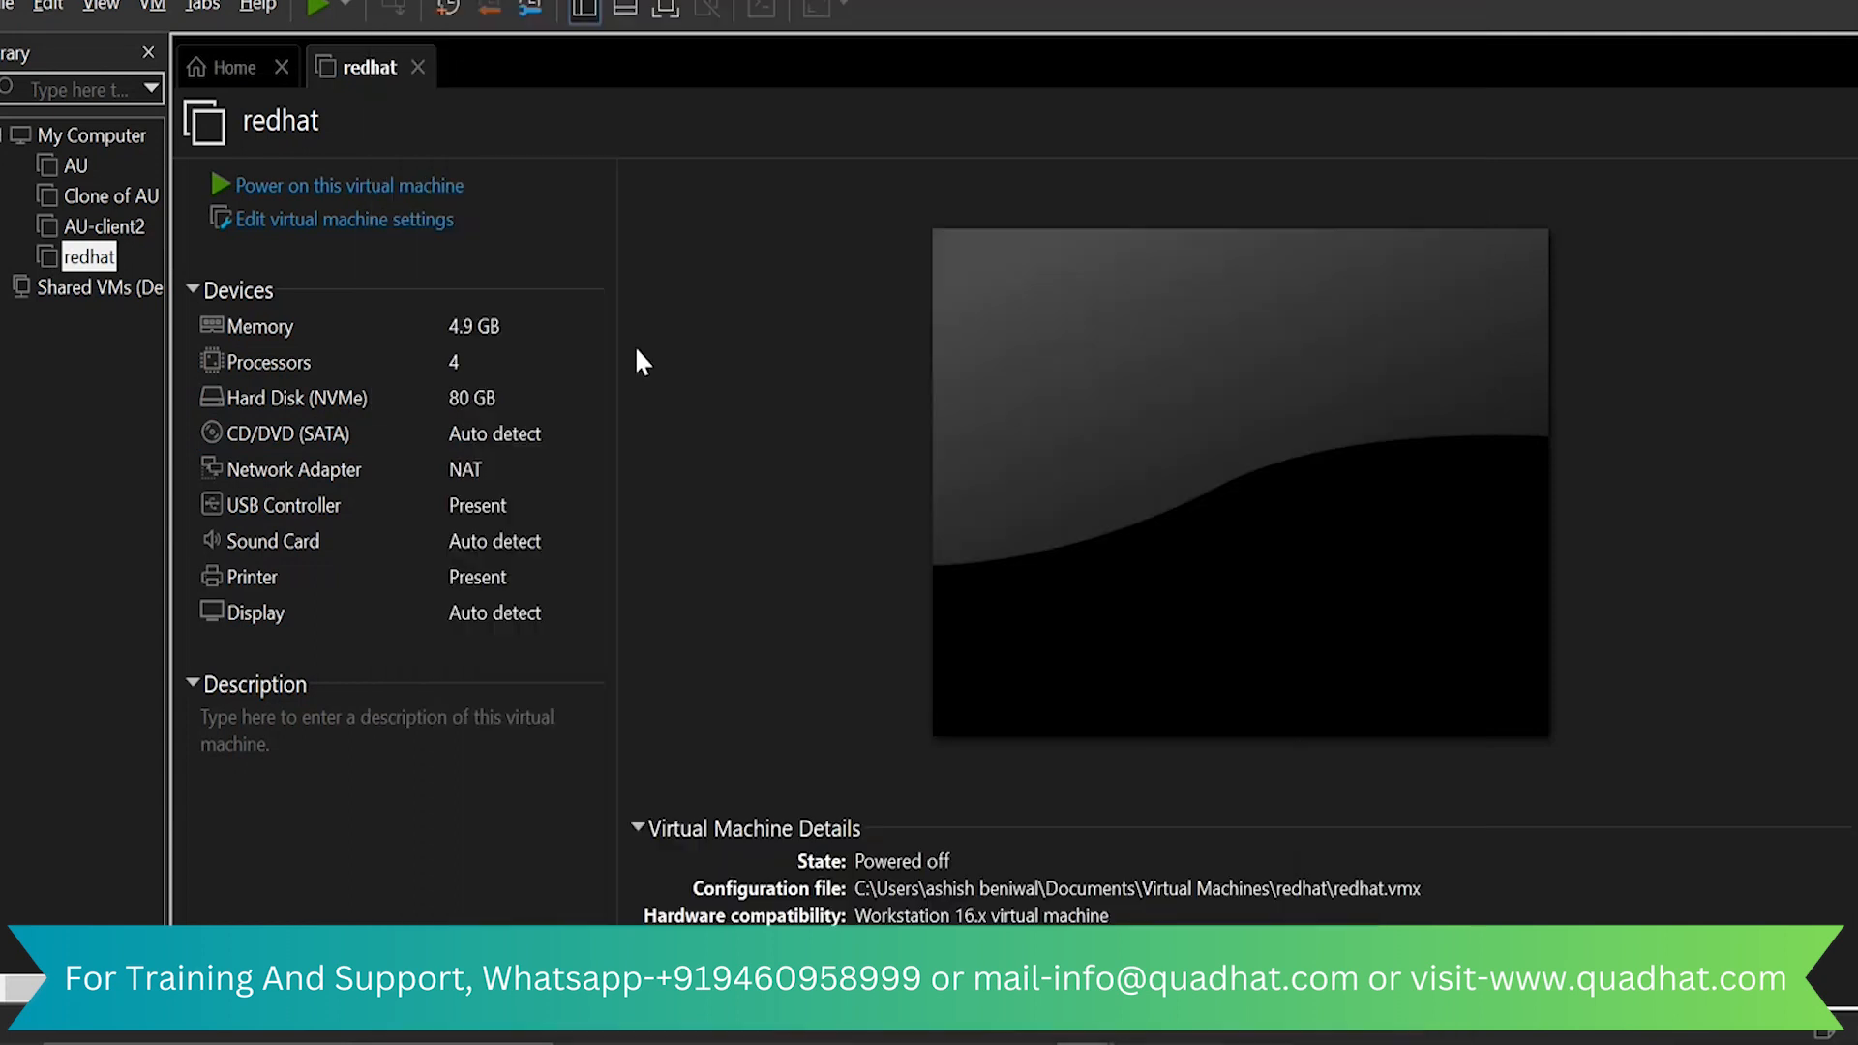
{"action": "left_click", "coordinate": [423, 225]}
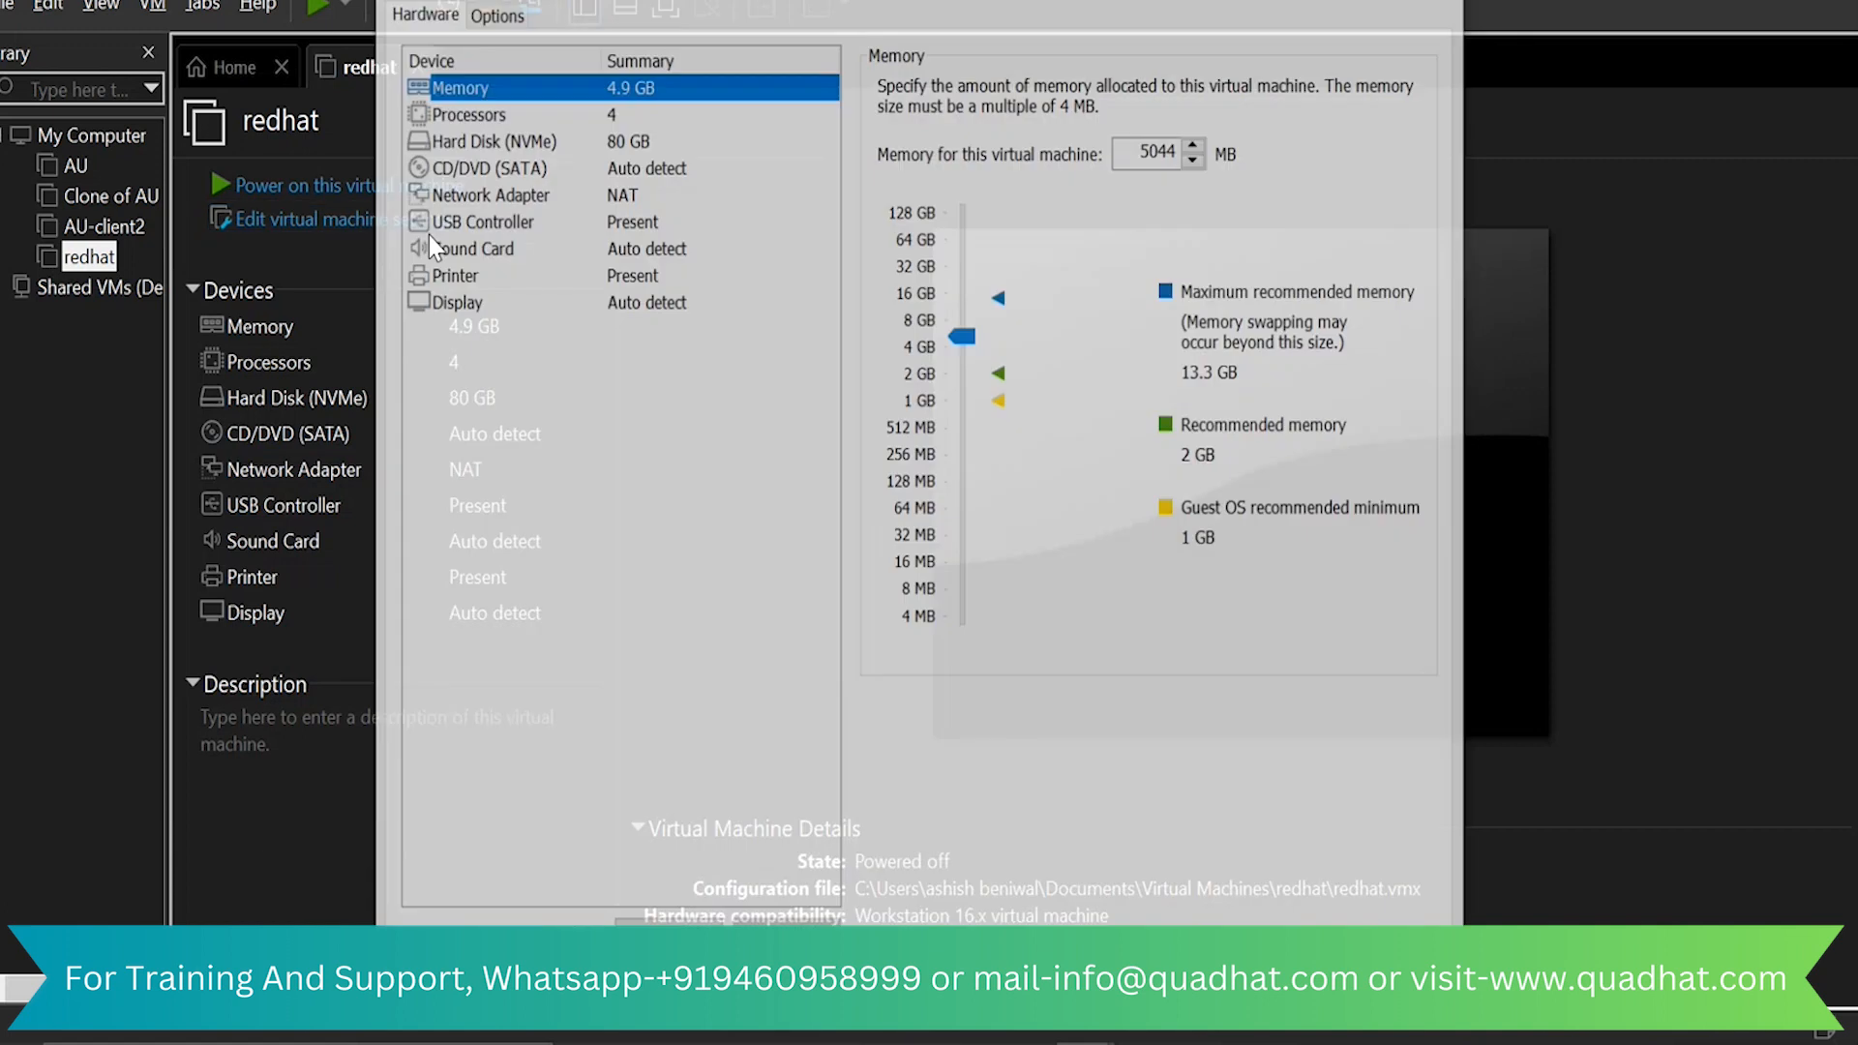
{"action": "left_click", "coordinate": [611, 175]}
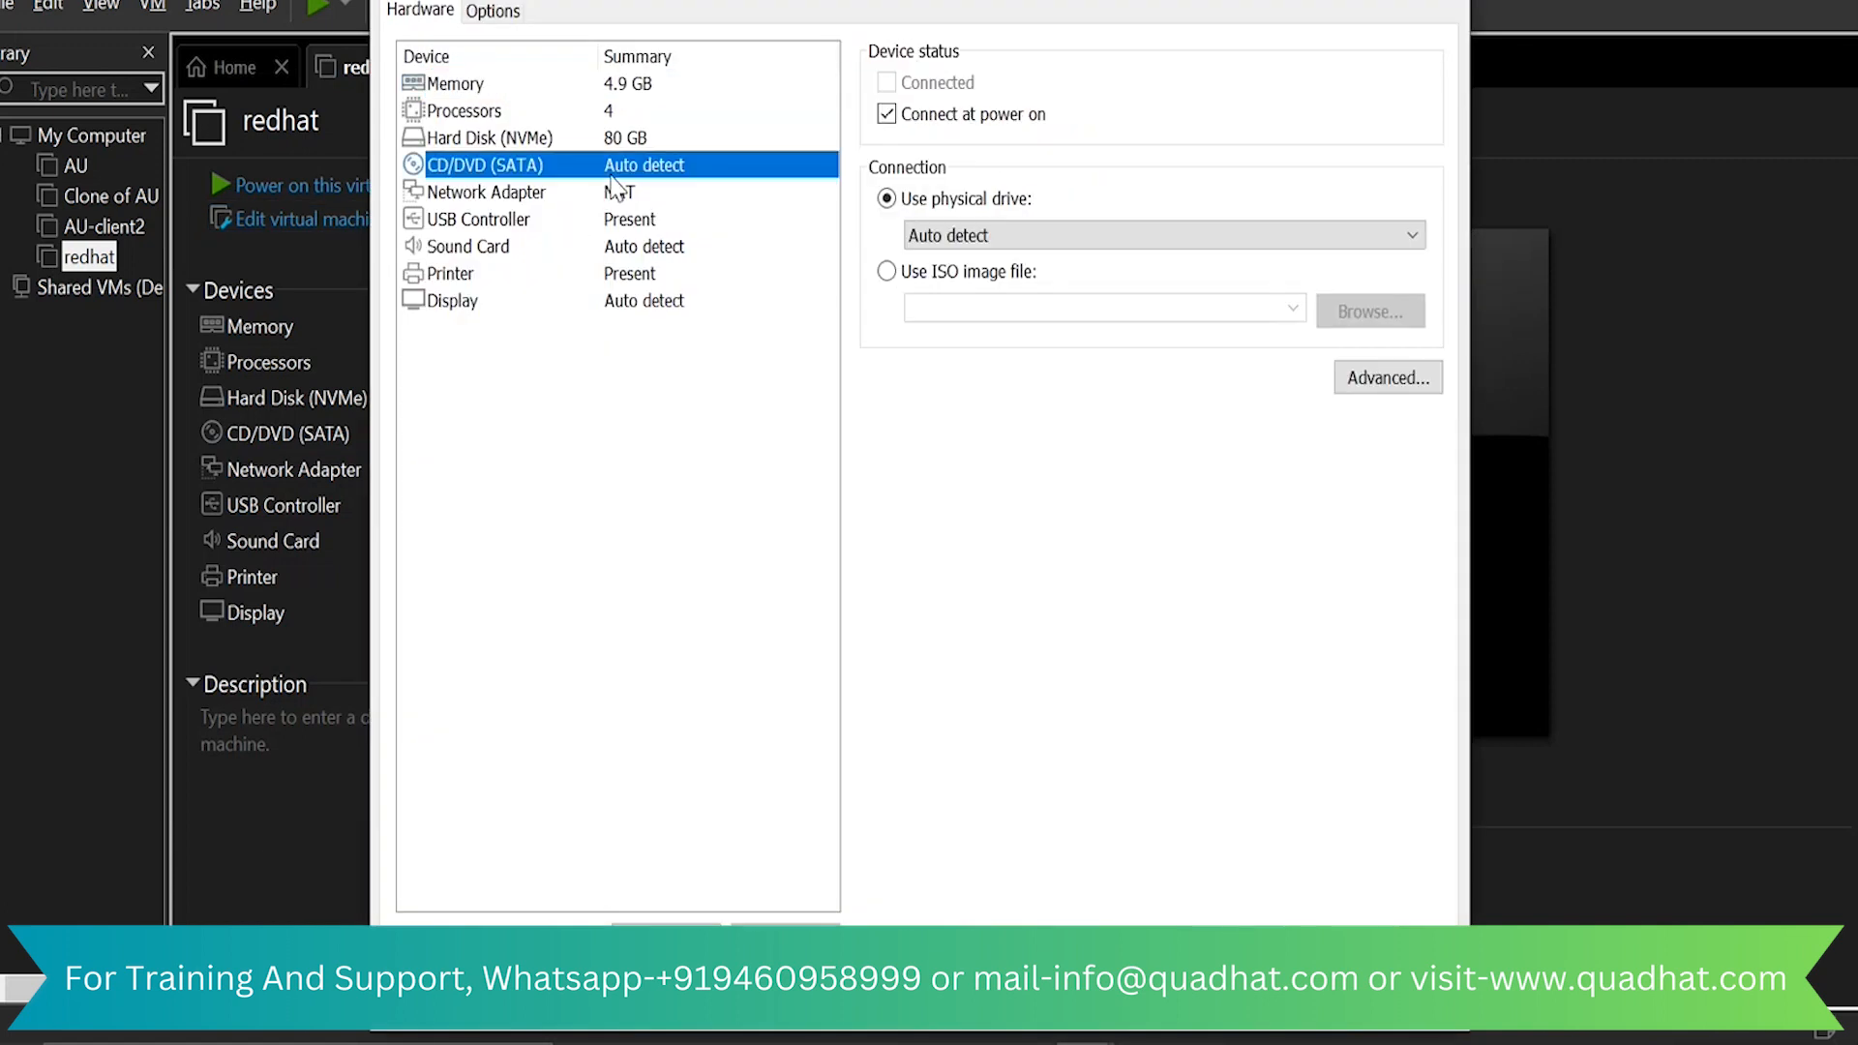
{"action": "left_click", "coordinate": [889, 274]}
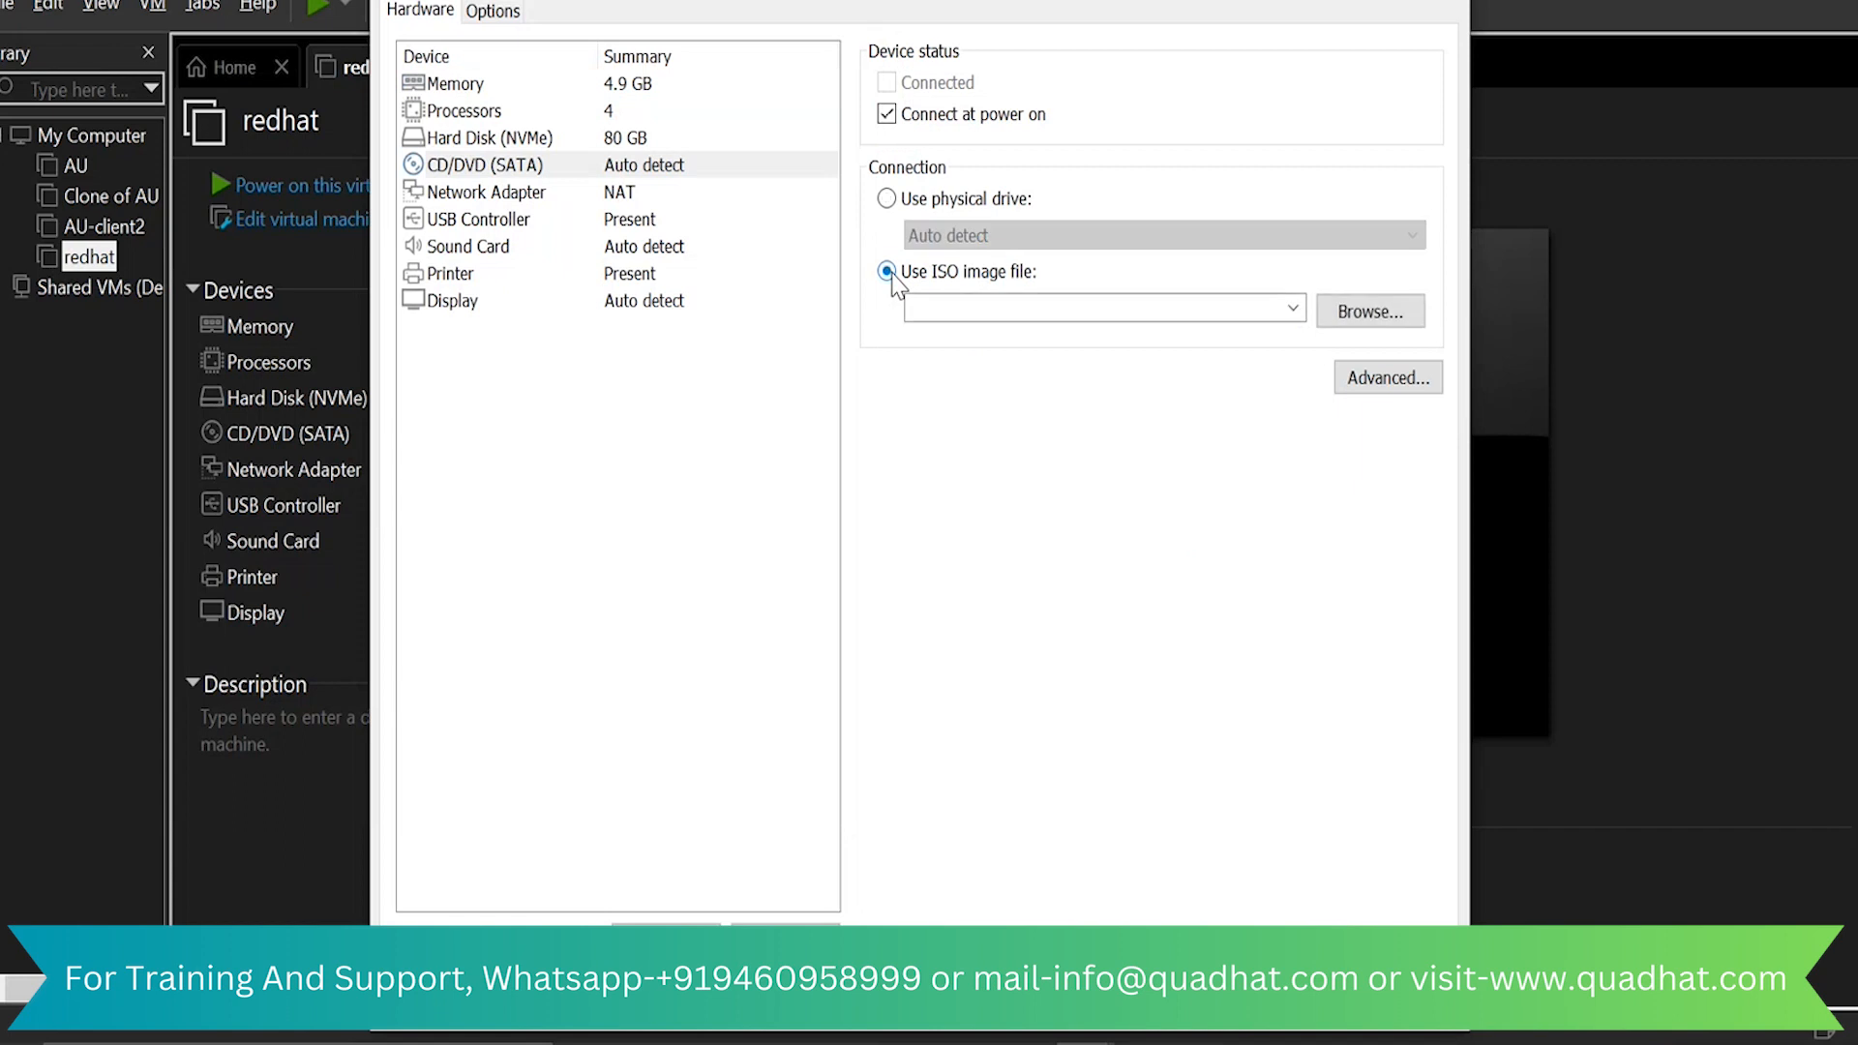
{"action": "left_click", "coordinate": [1398, 321]}
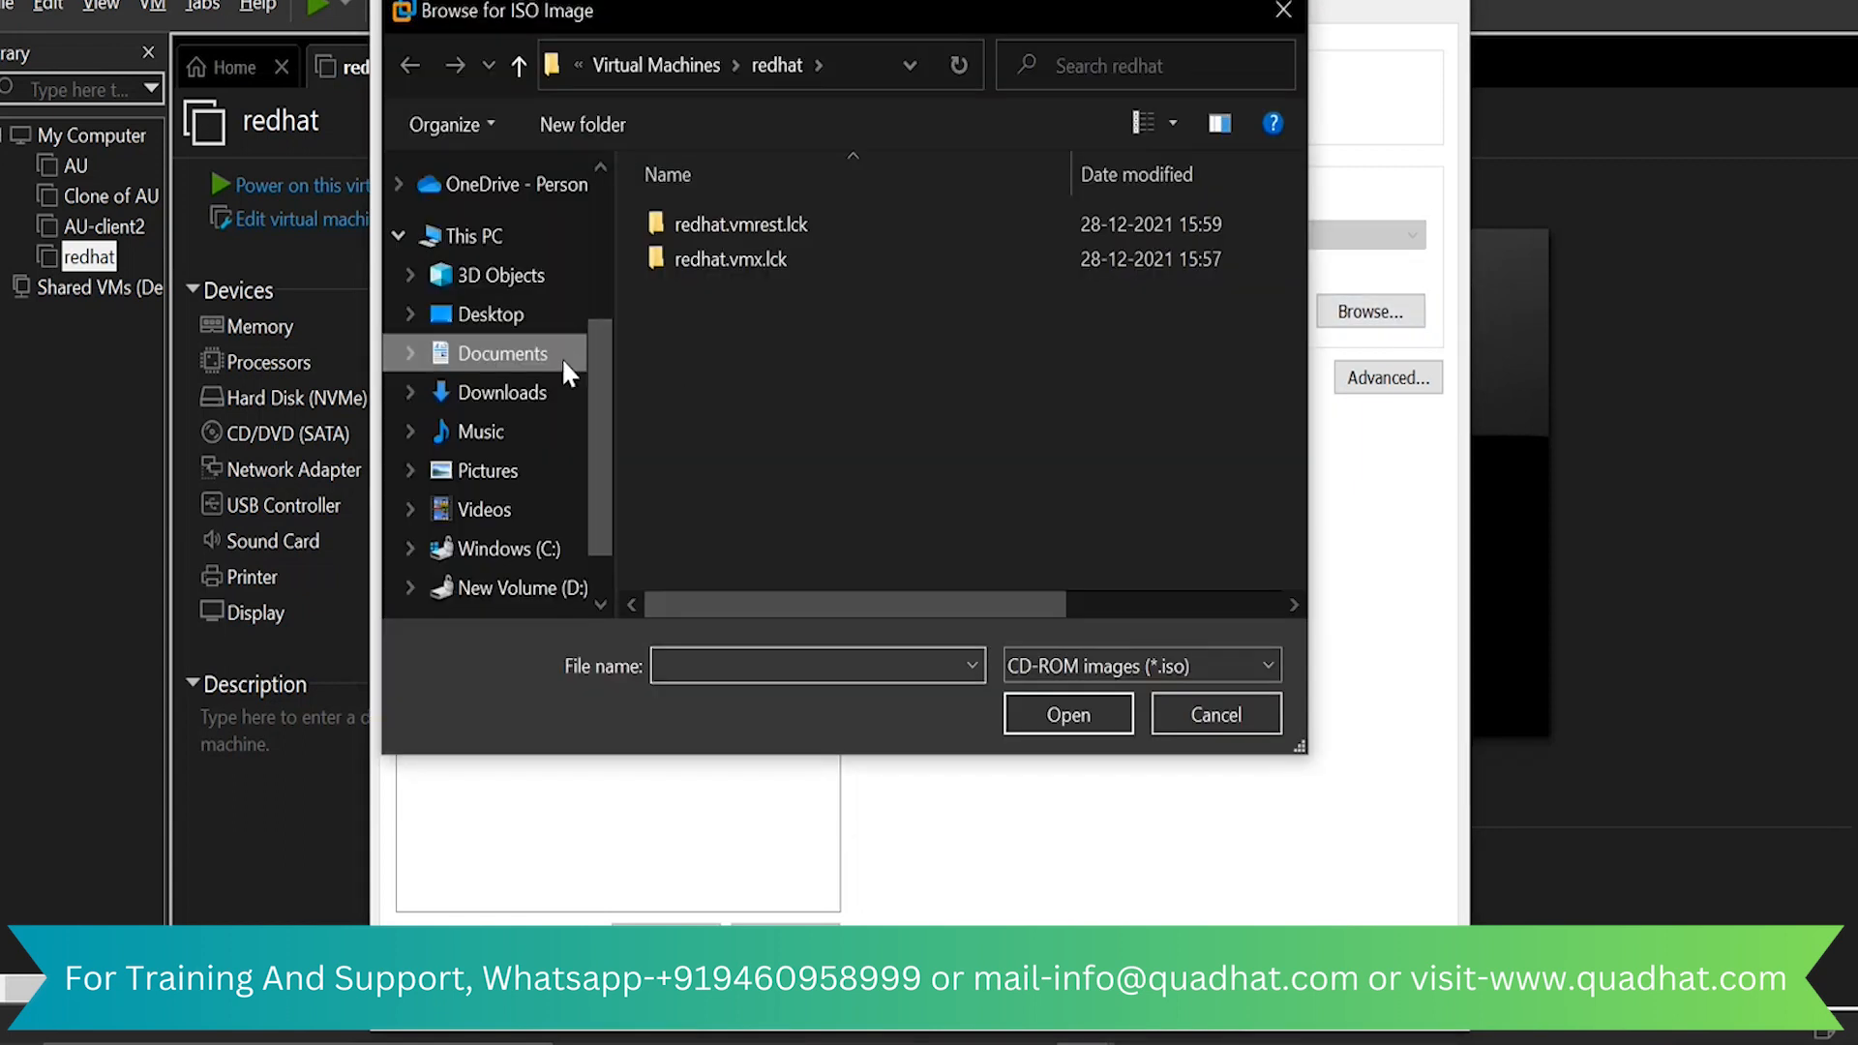
{"action": "left_click", "coordinate": [523, 588]}
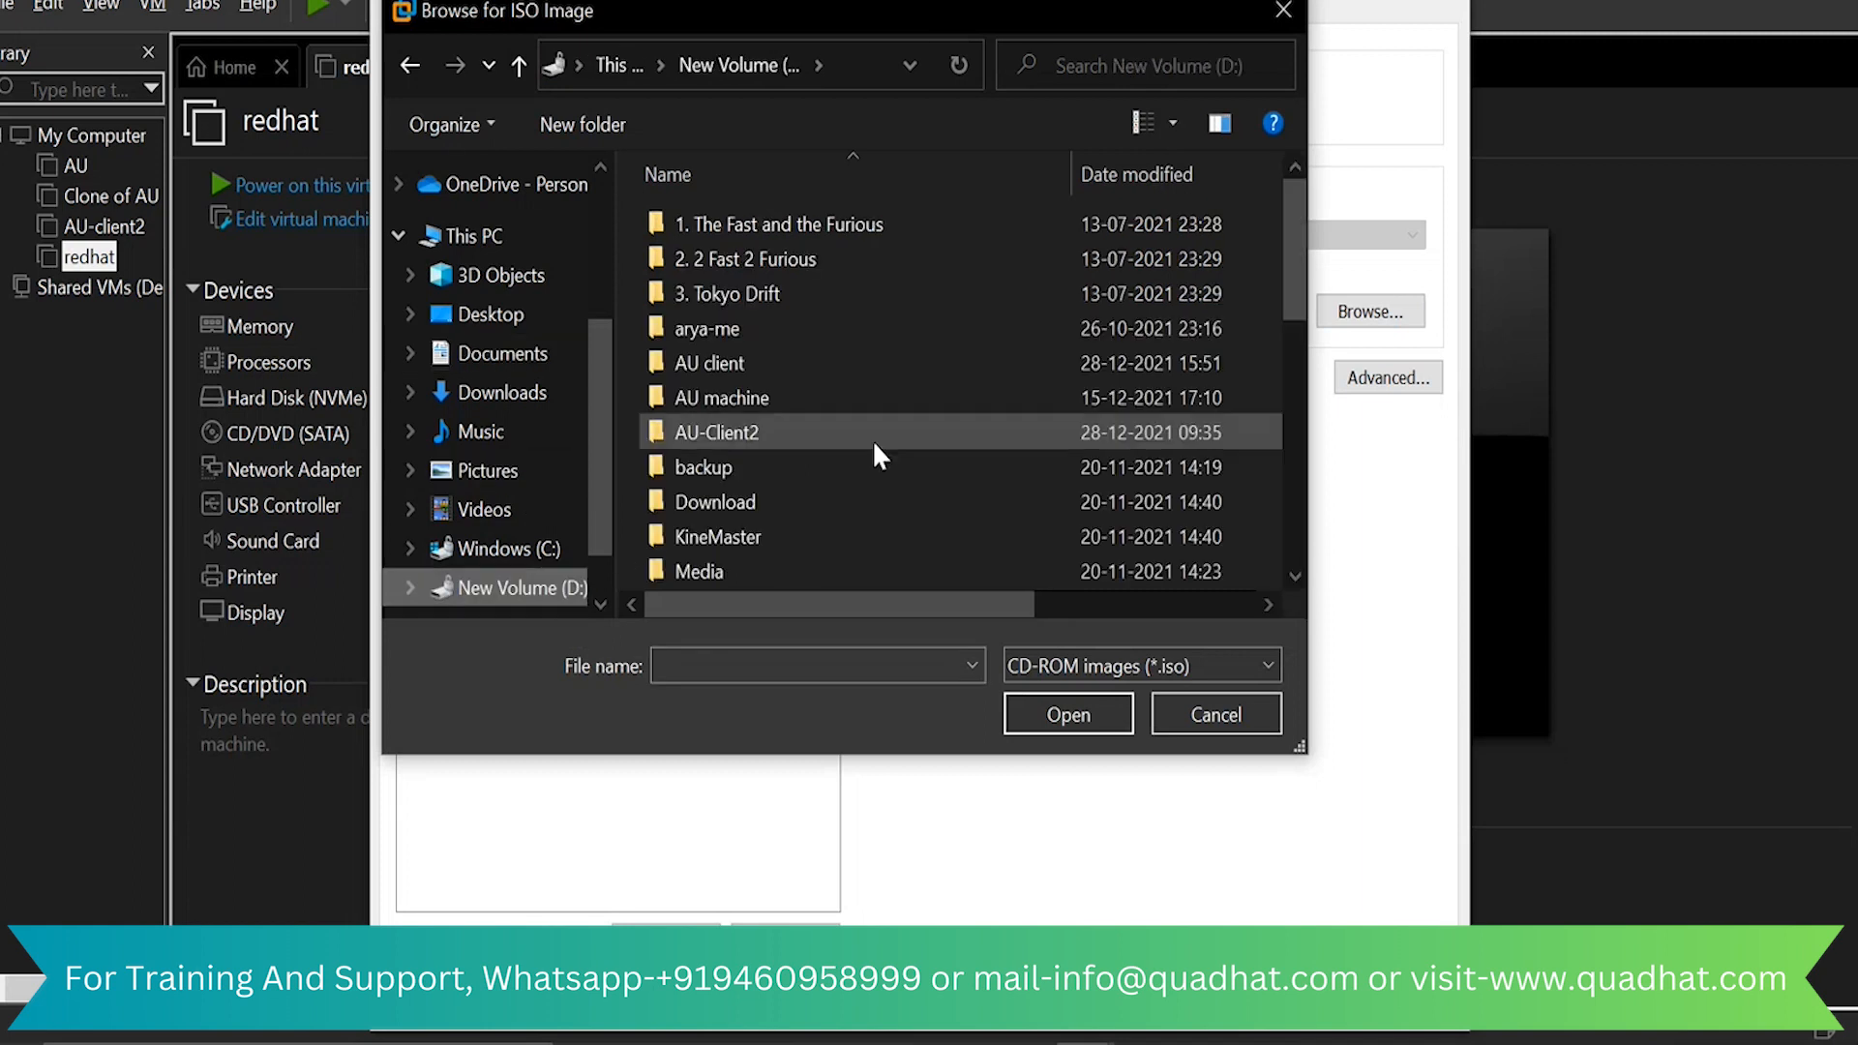
{"action": "scroll", "coordinate": [873, 439], "scroll_direction": "down", "scroll_amount": 8}
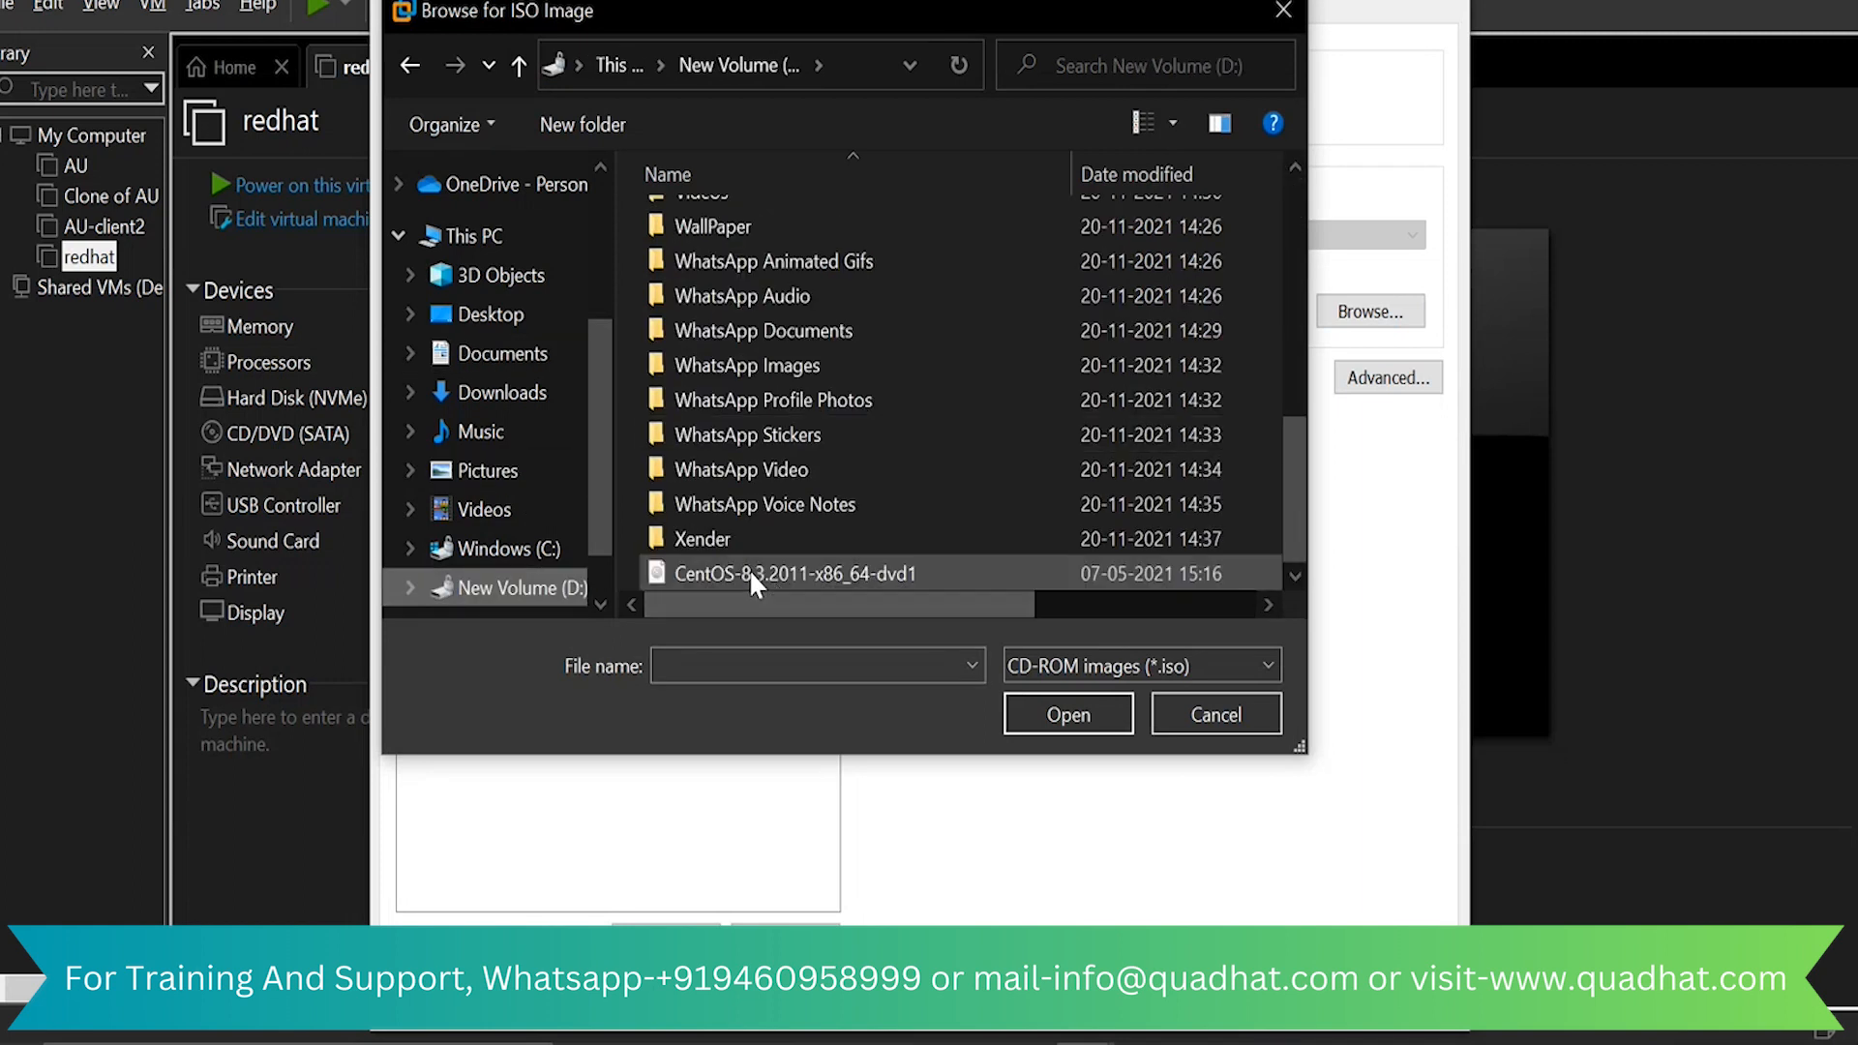
{"action": "left_click", "coordinate": [877, 577]}
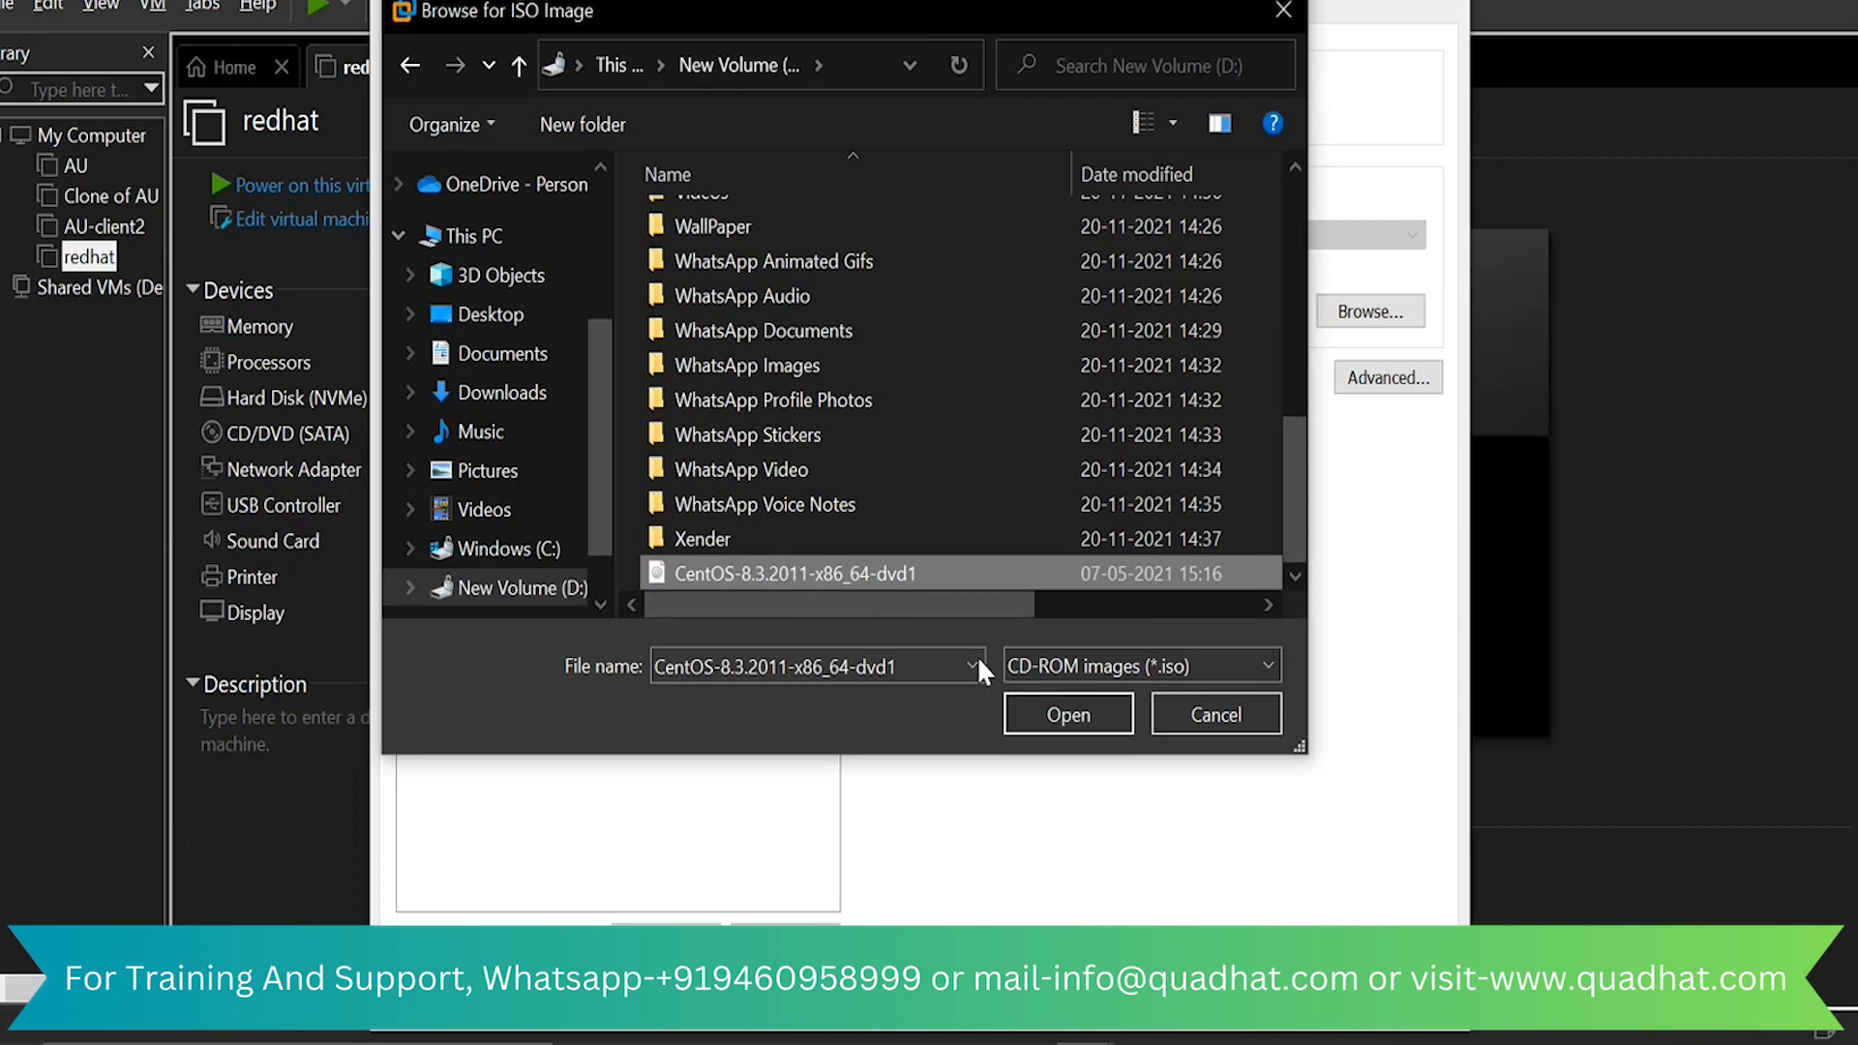
{"action": "left_click", "coordinate": [1072, 716]}
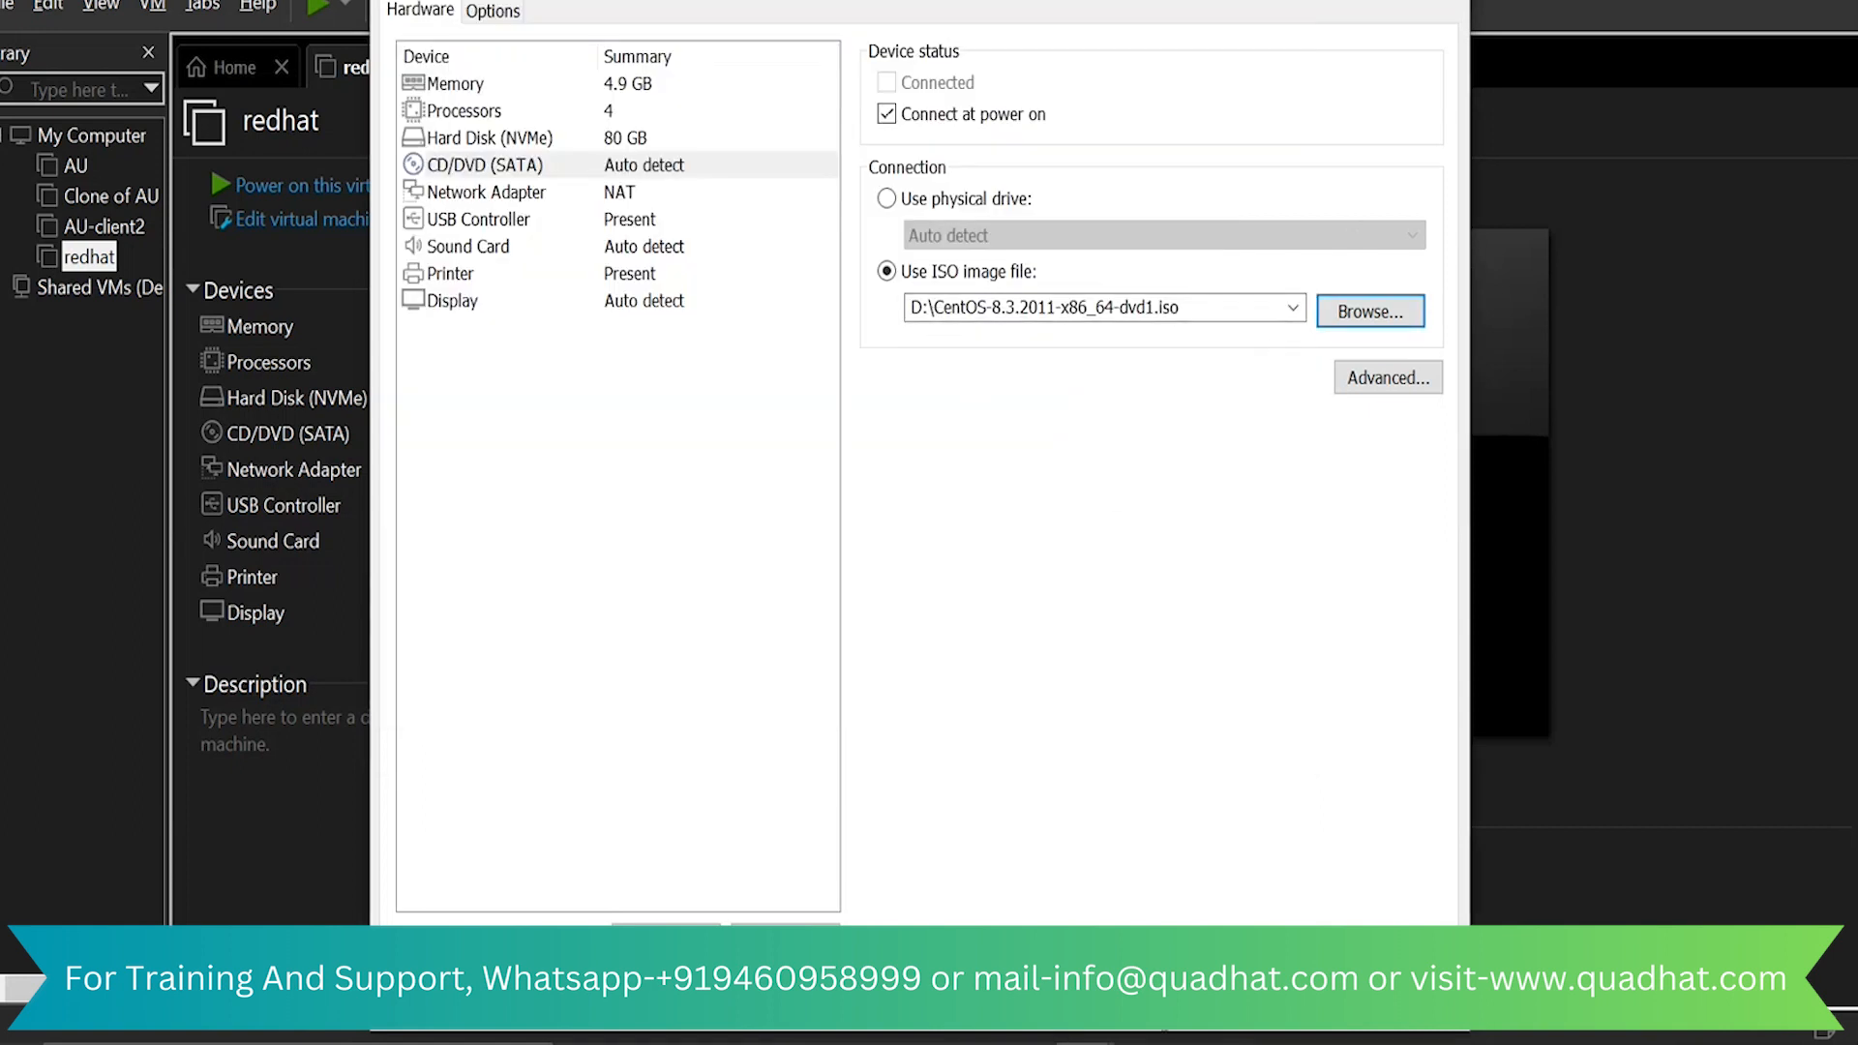
{"action": "left_click", "coordinate": [1162, 997]}
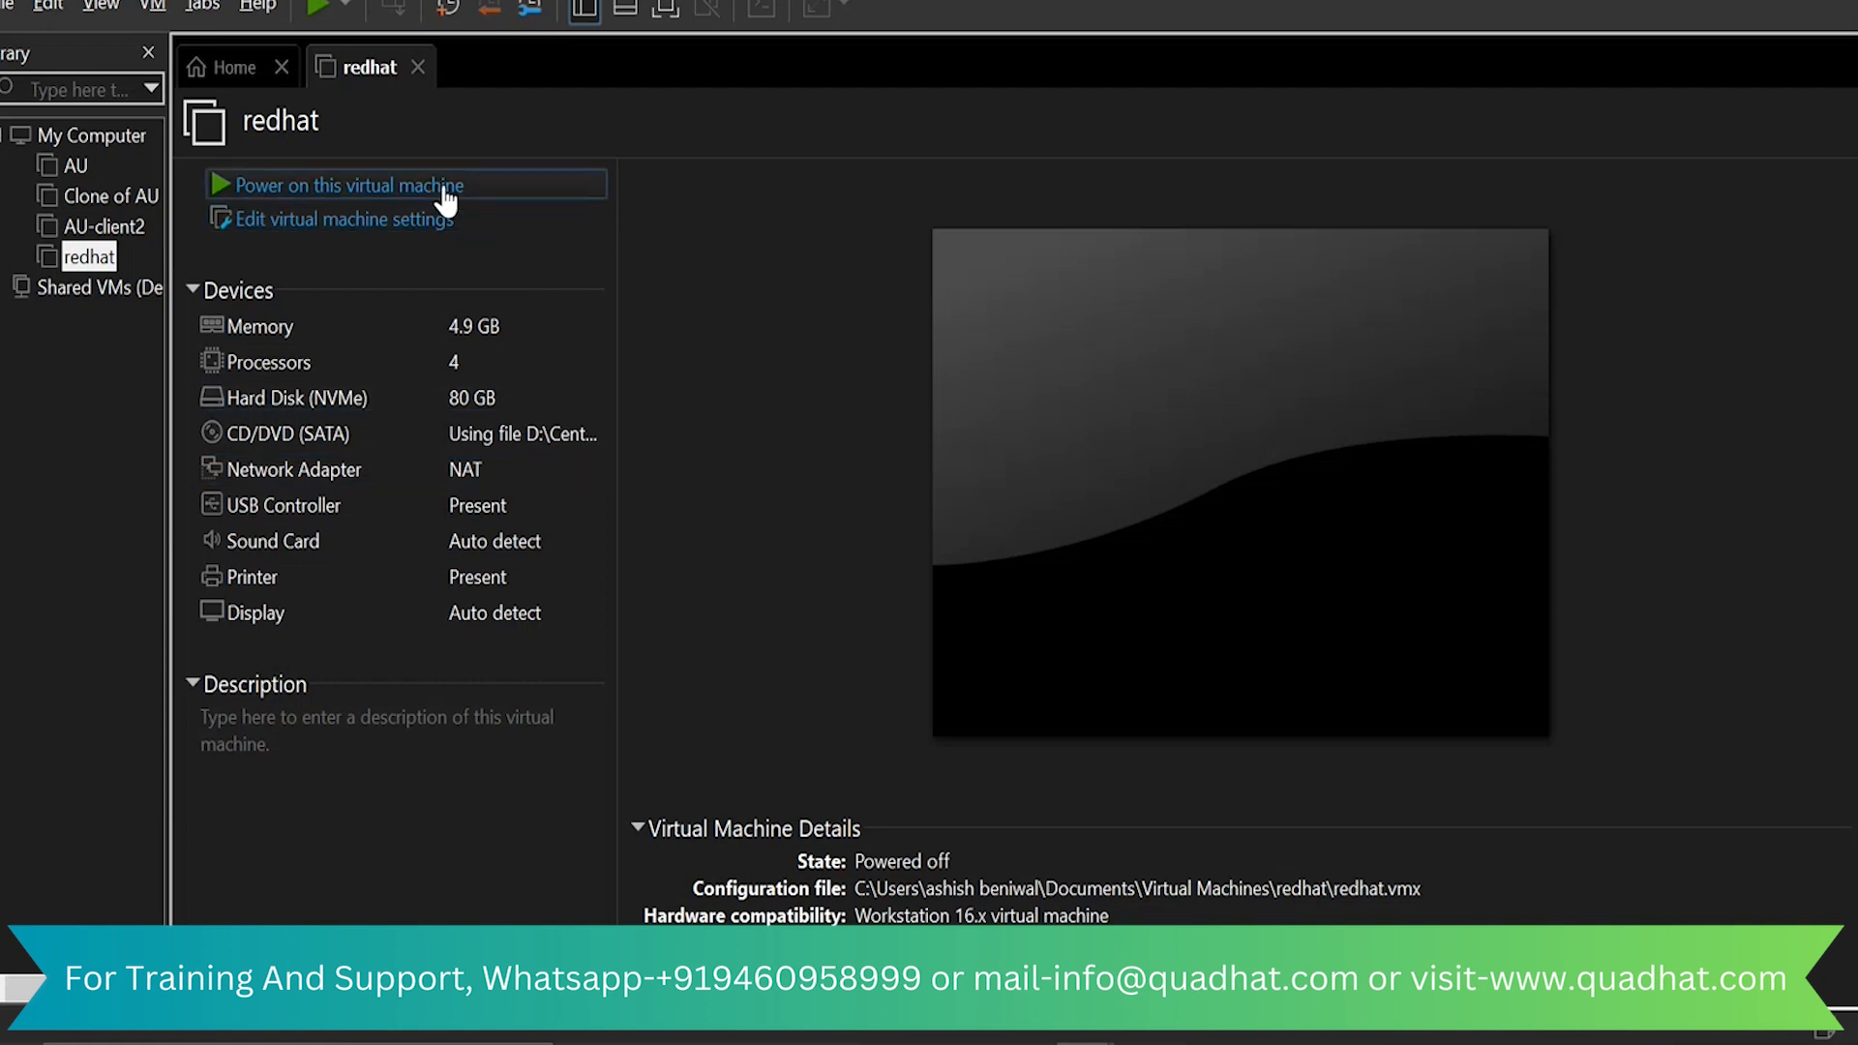
Power on the redhat virtual machine, dismiss the removable devices hint, and start Install CentOS Linux 8
{"action": "left_click", "coordinate": [444, 189]}
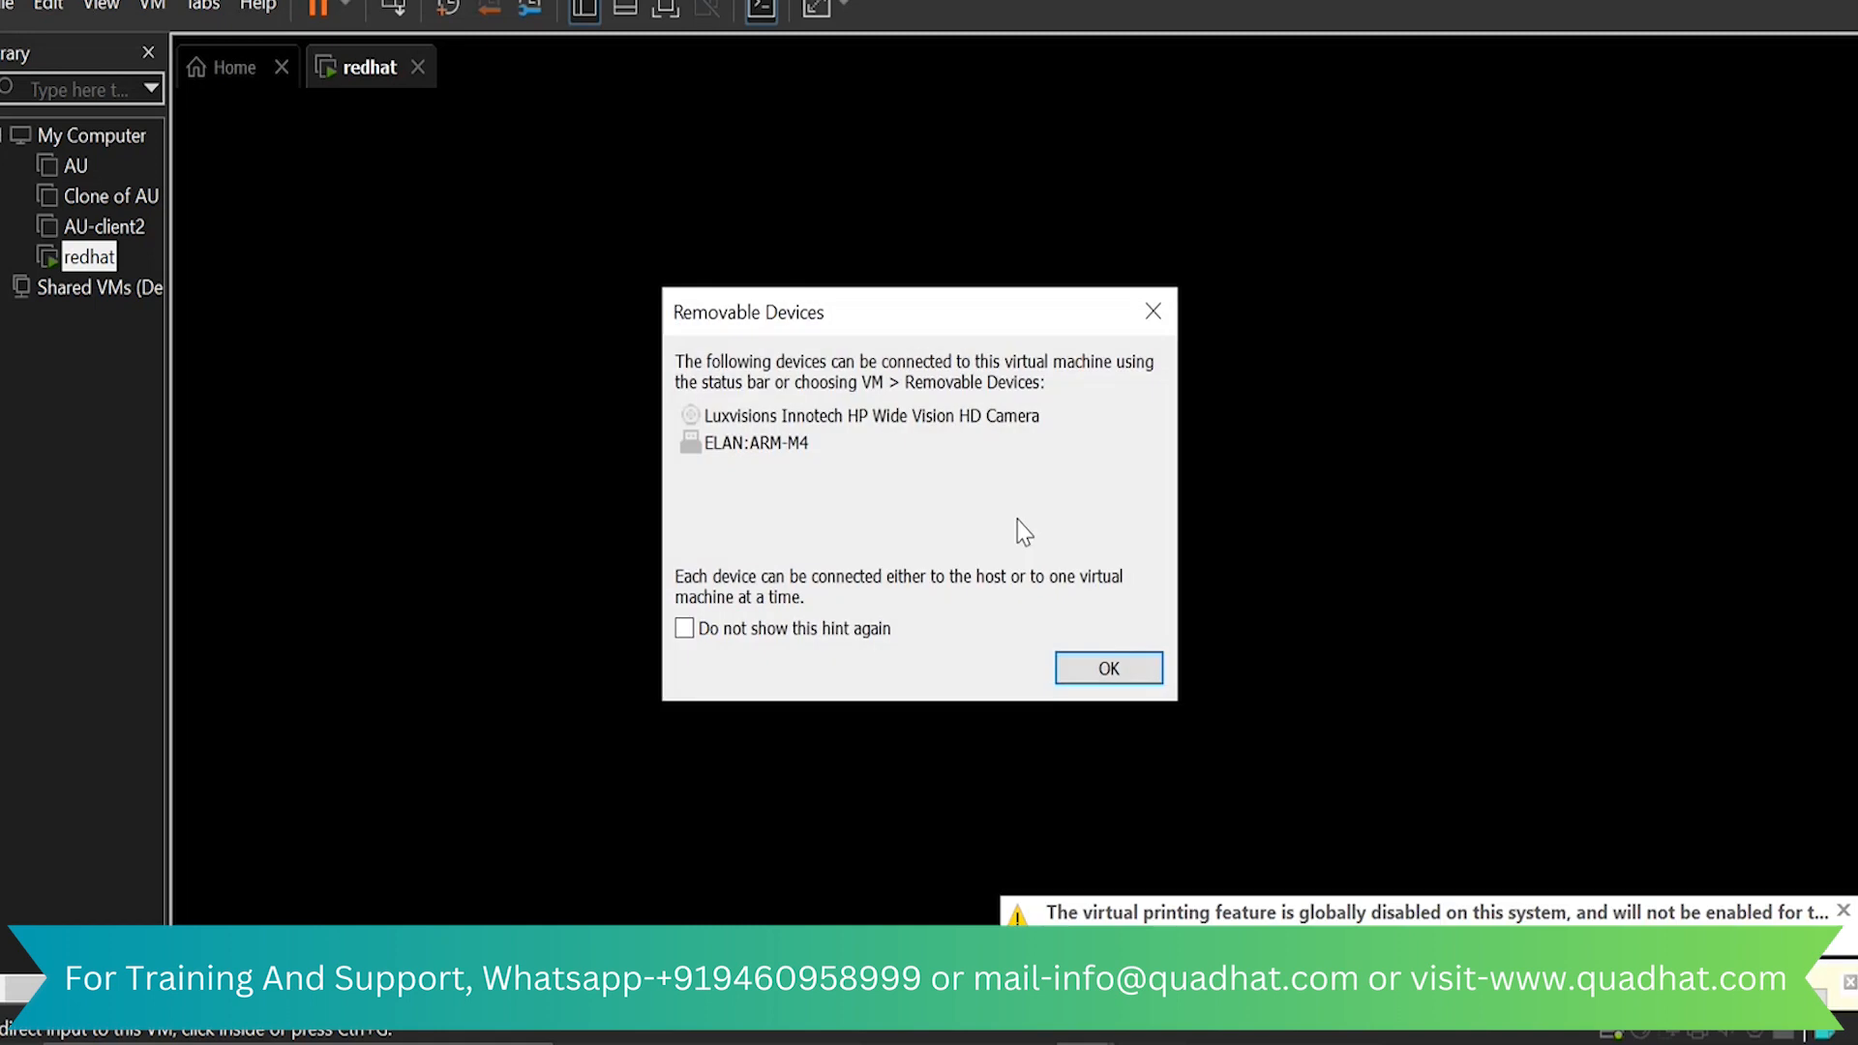
{"action": "left_click", "coordinate": [1103, 671]}
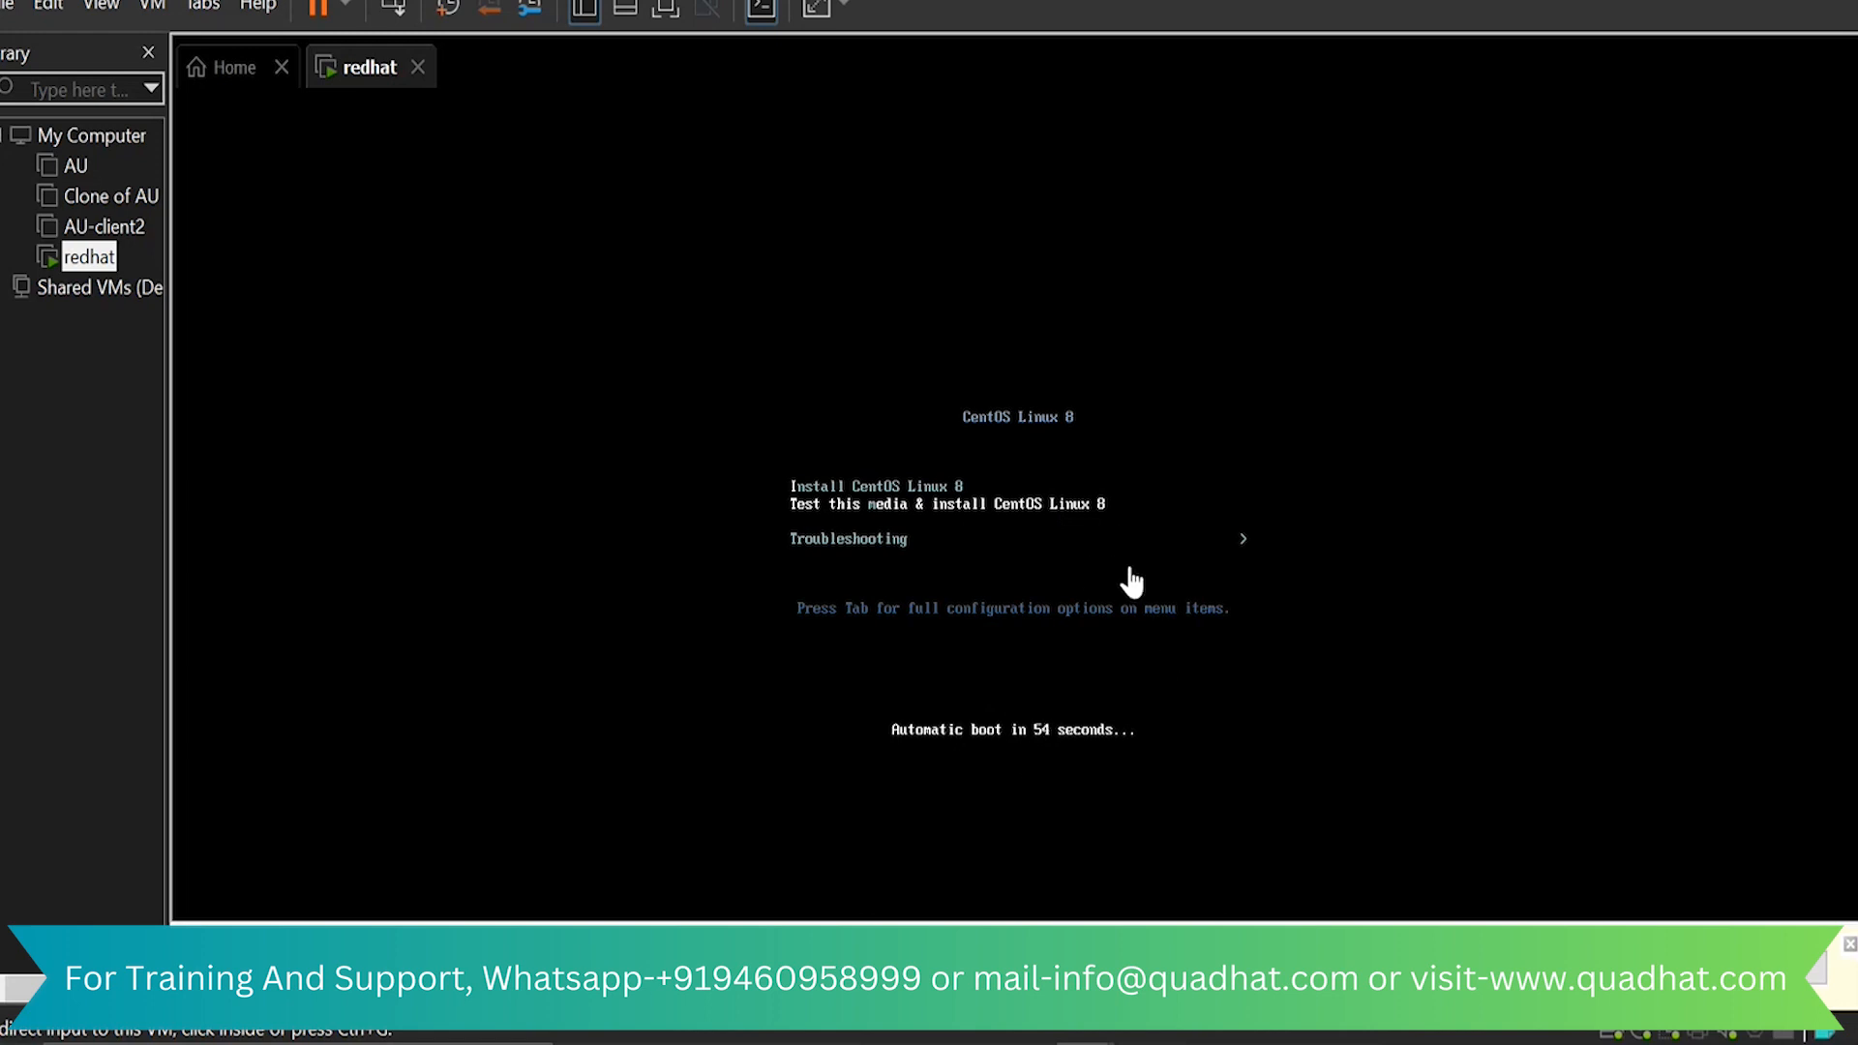
{"action": "left_click", "coordinate": [1159, 519]}
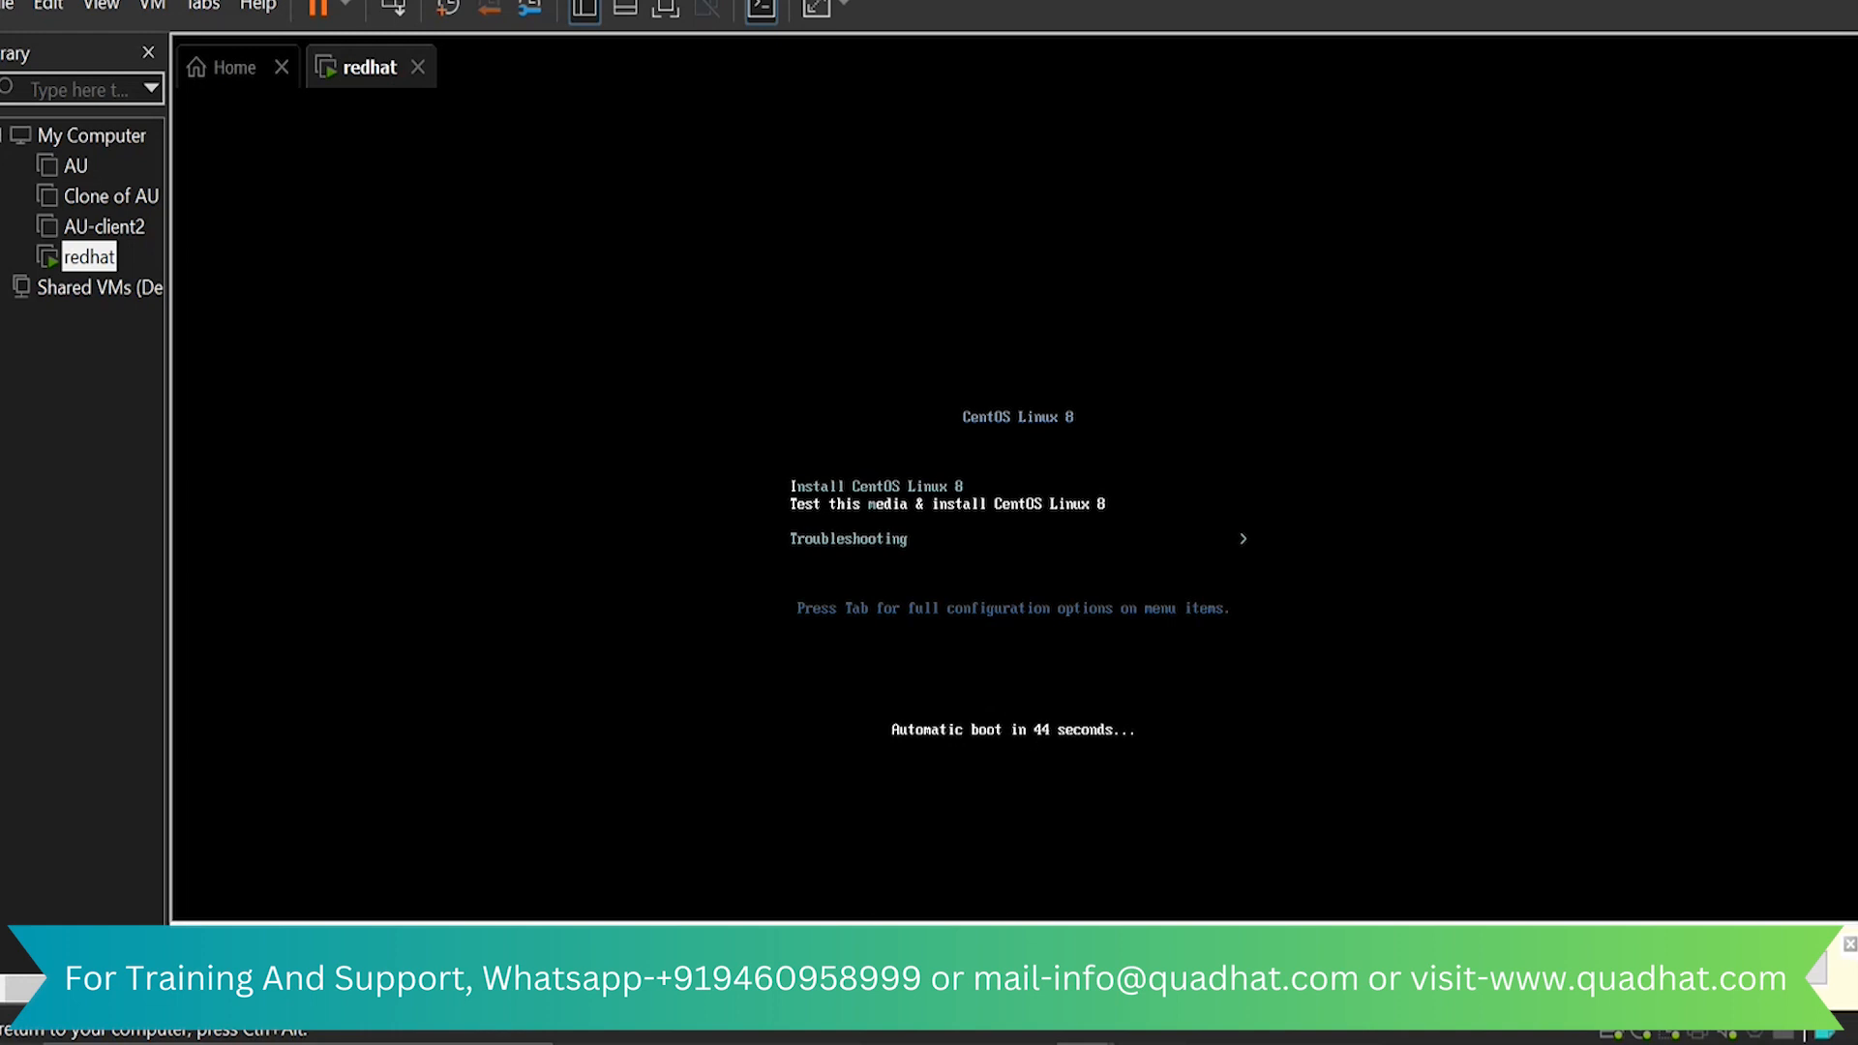
{"action": "key", "text": "Up"}
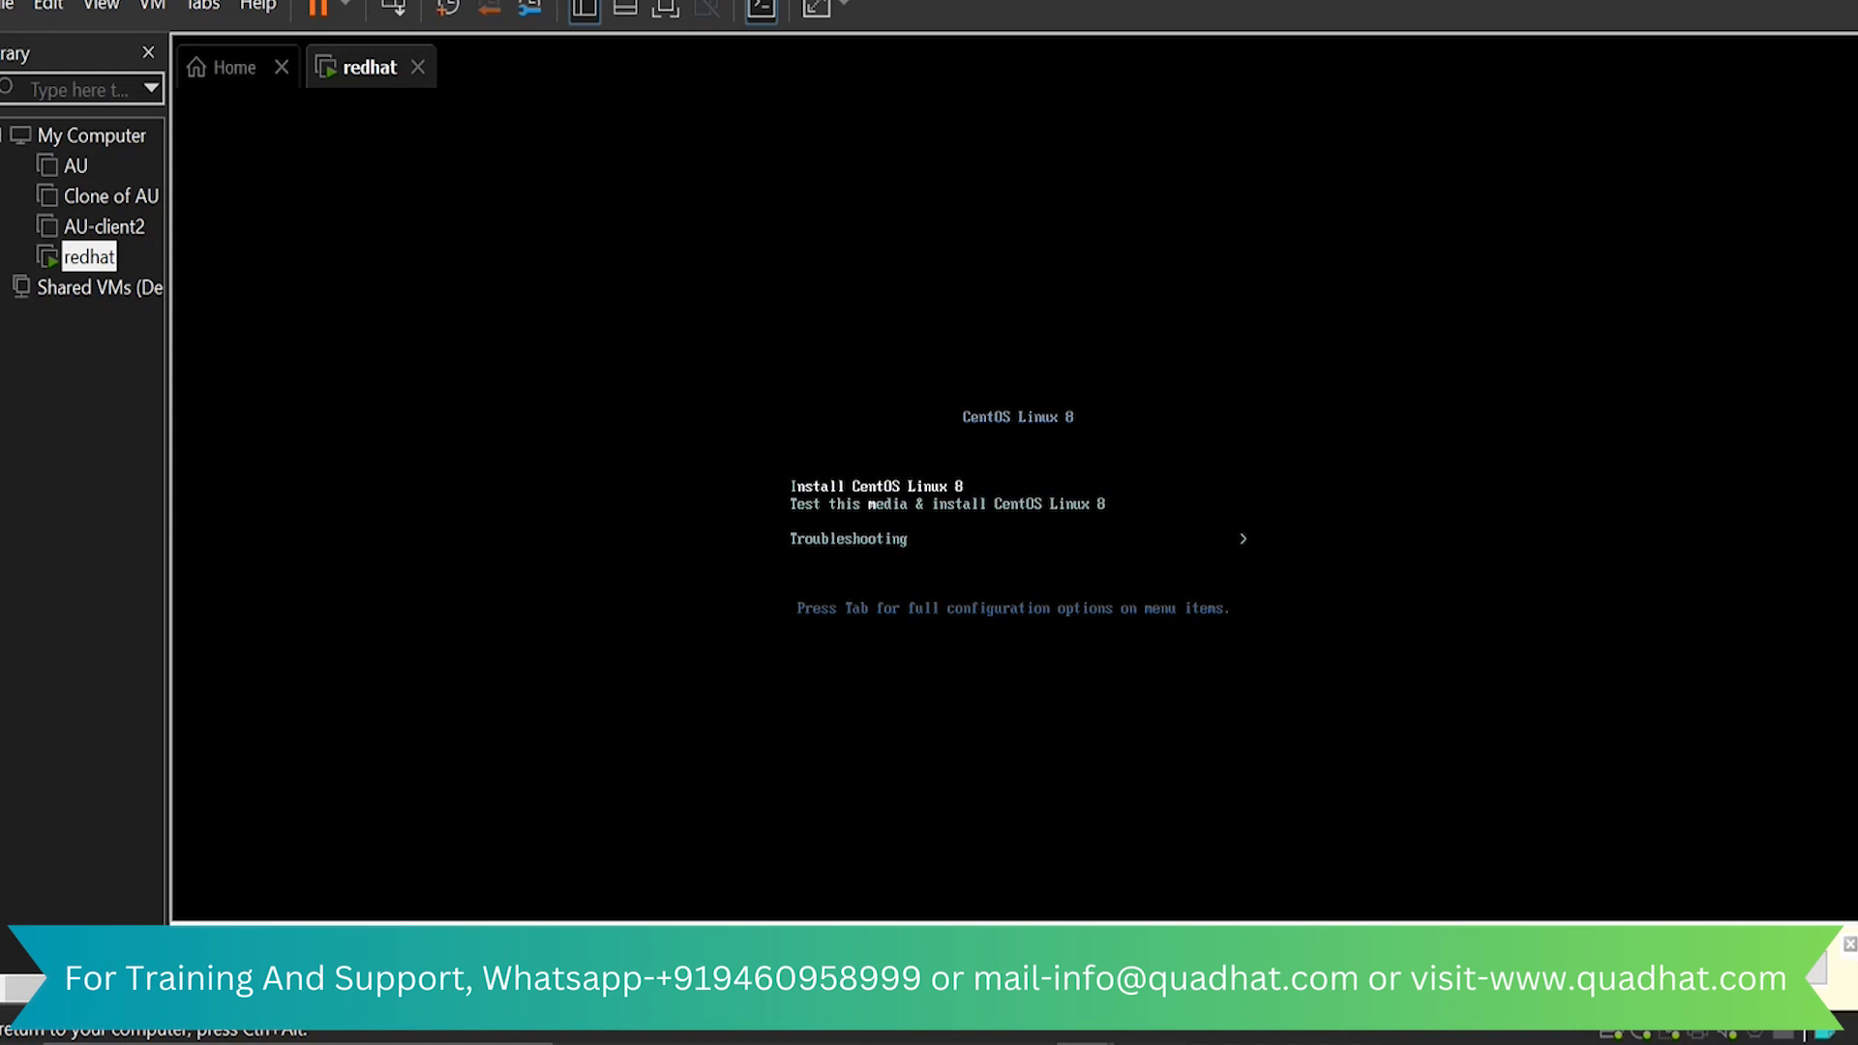
{"action": "key", "text": "Return"}
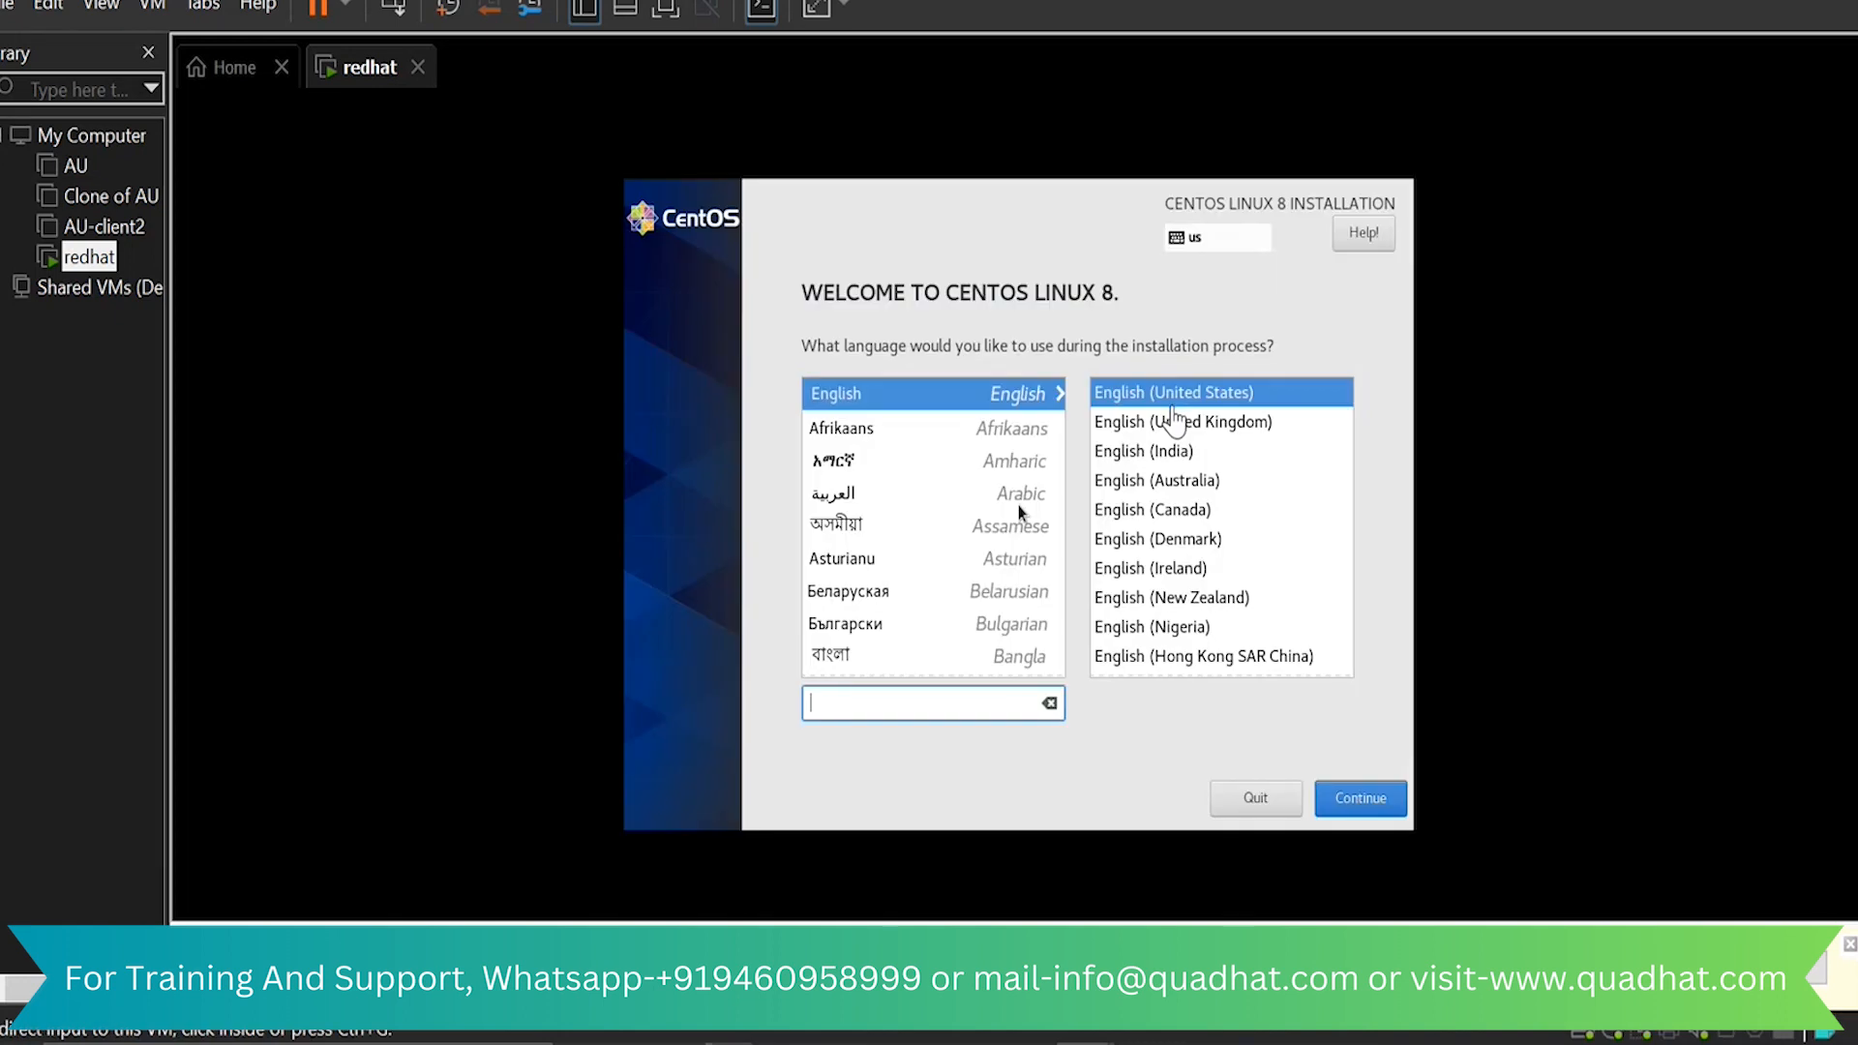
Choose English (India) as the installation language and accept the 80 GiB disk with automatic partitioning as the installation destination
{"action": "left_click", "coordinate": [1171, 450]}
{"action": "left_click", "coordinate": [1185, 455]}
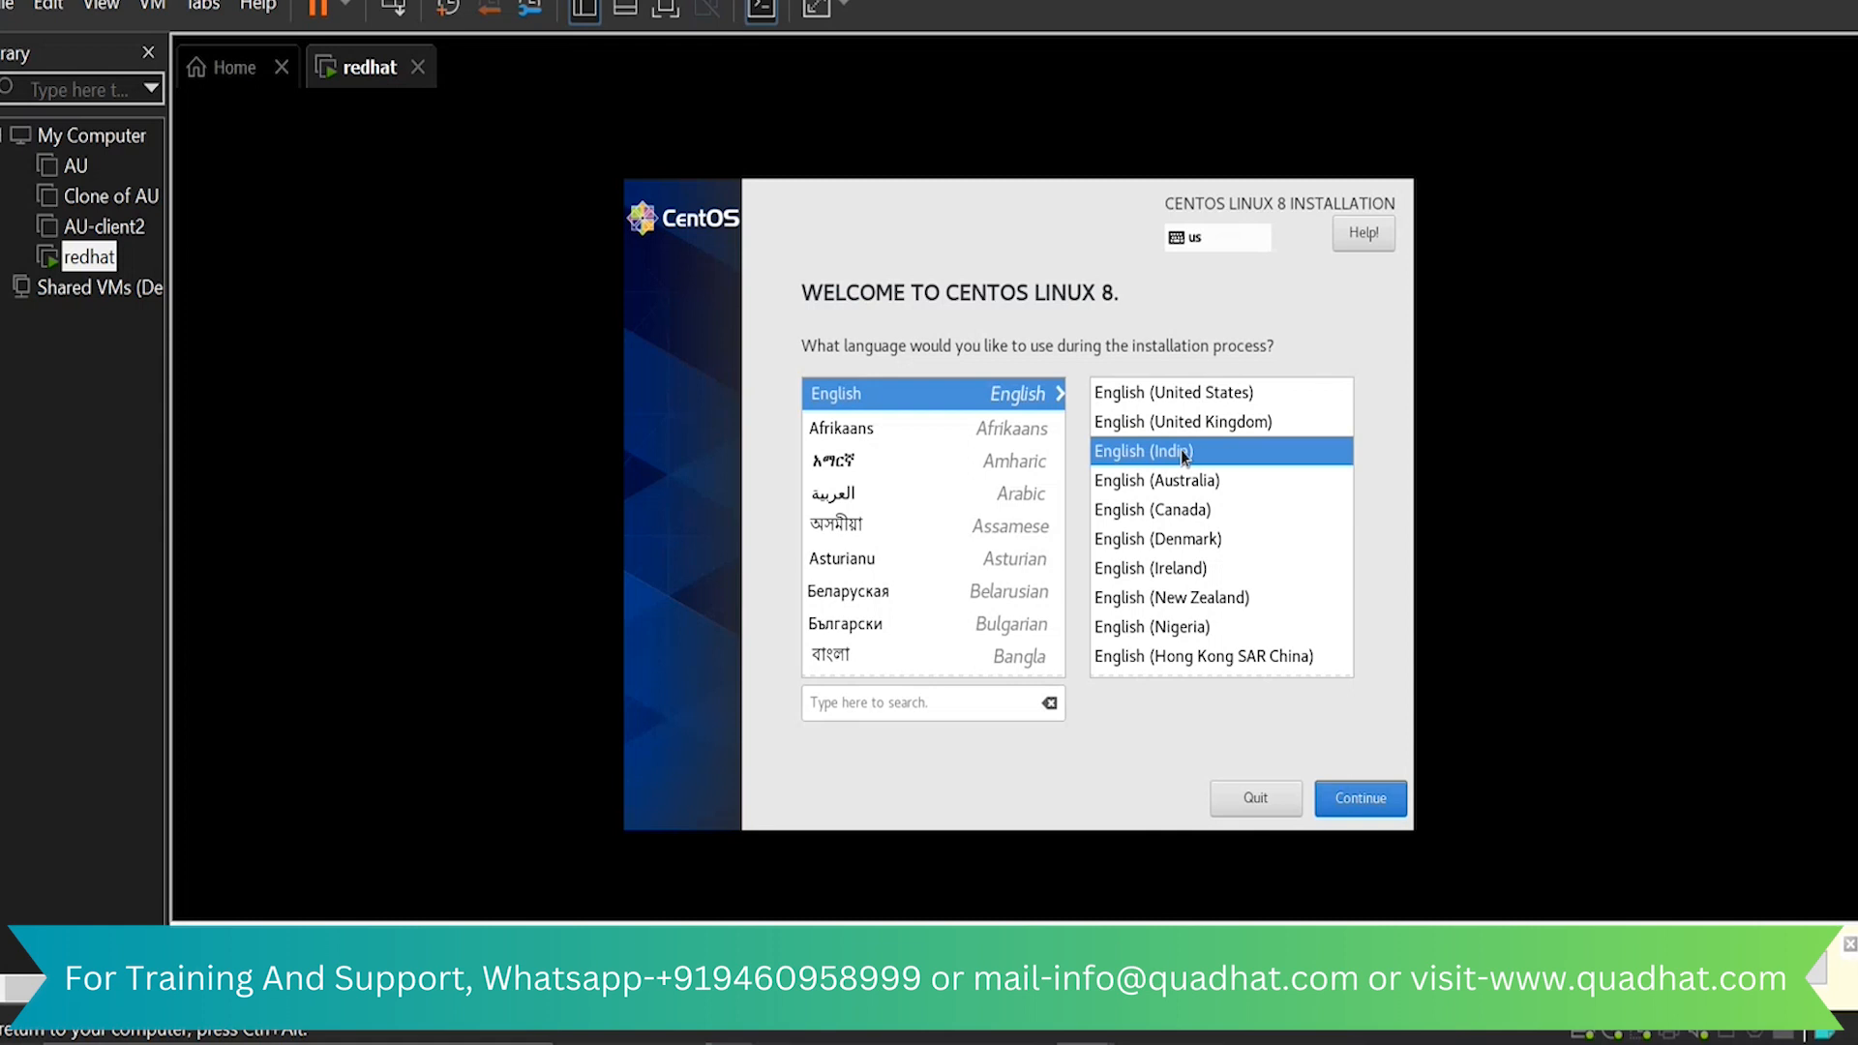
{"action": "left_click", "coordinate": [1381, 804]}
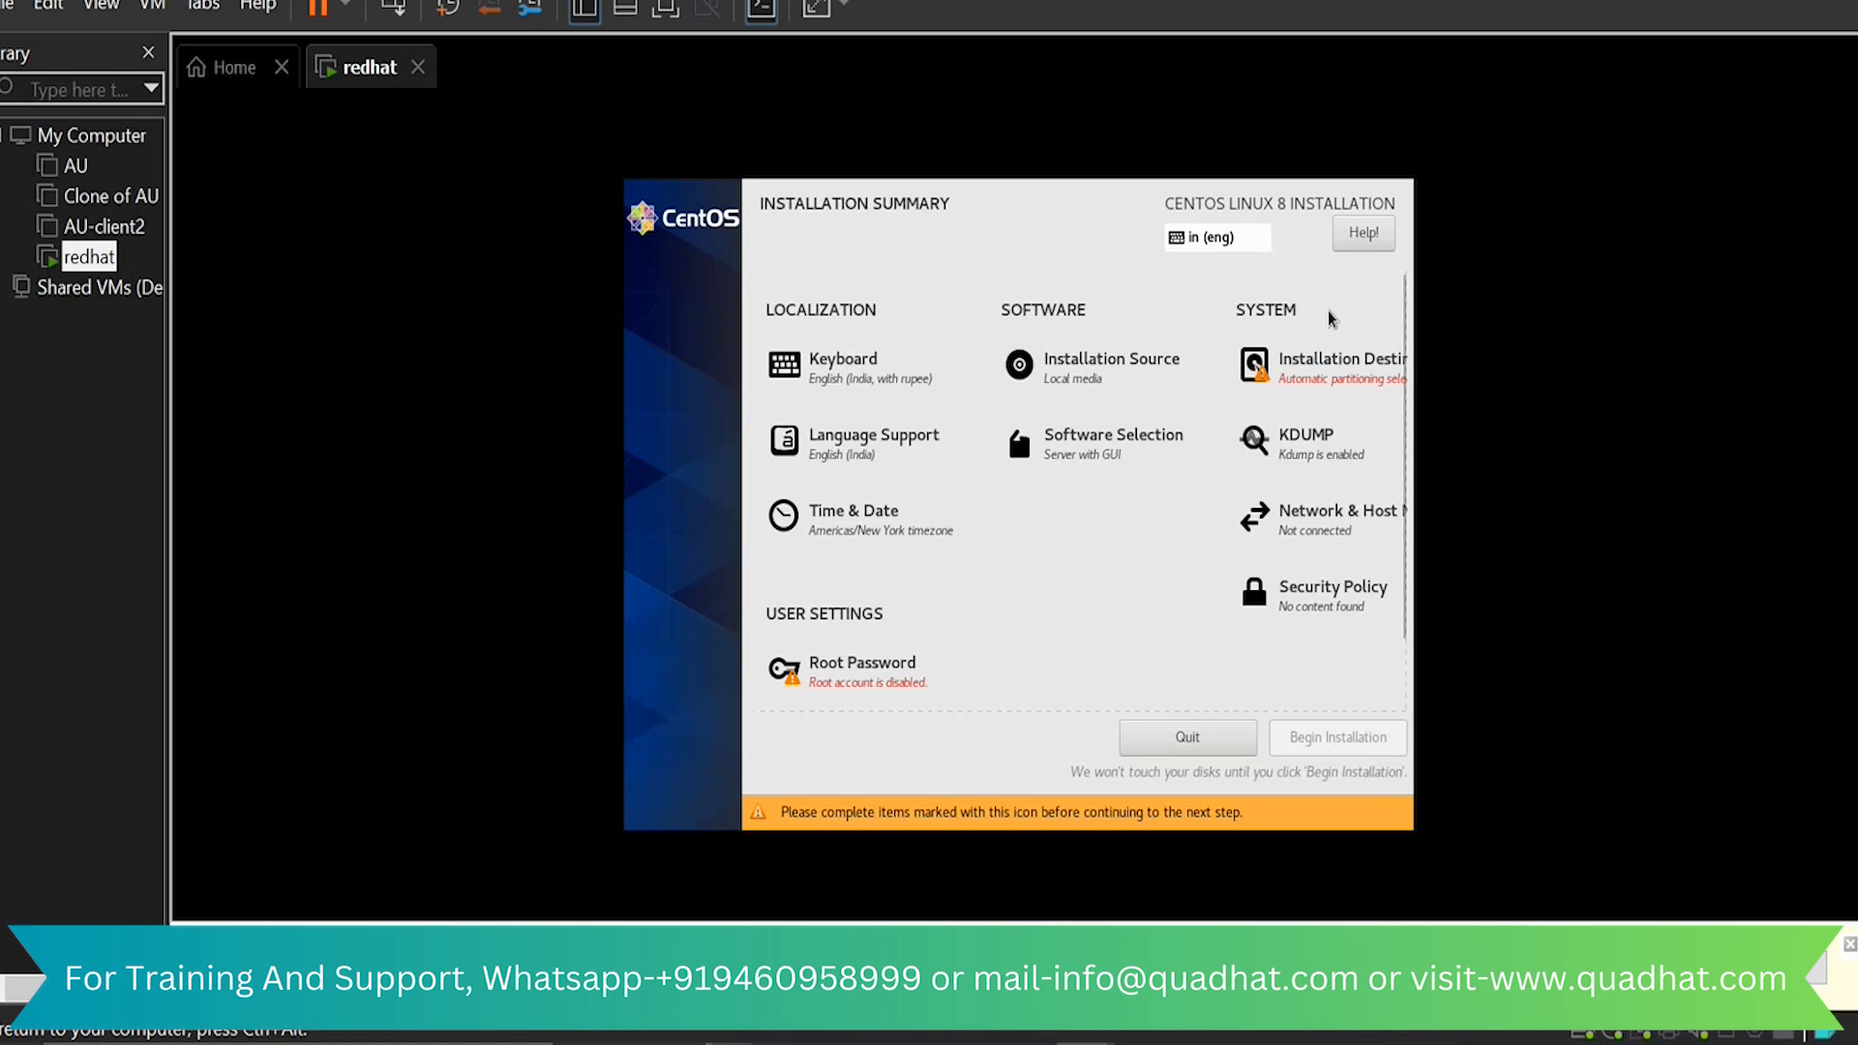
{"action": "left_click", "coordinate": [1325, 387]}
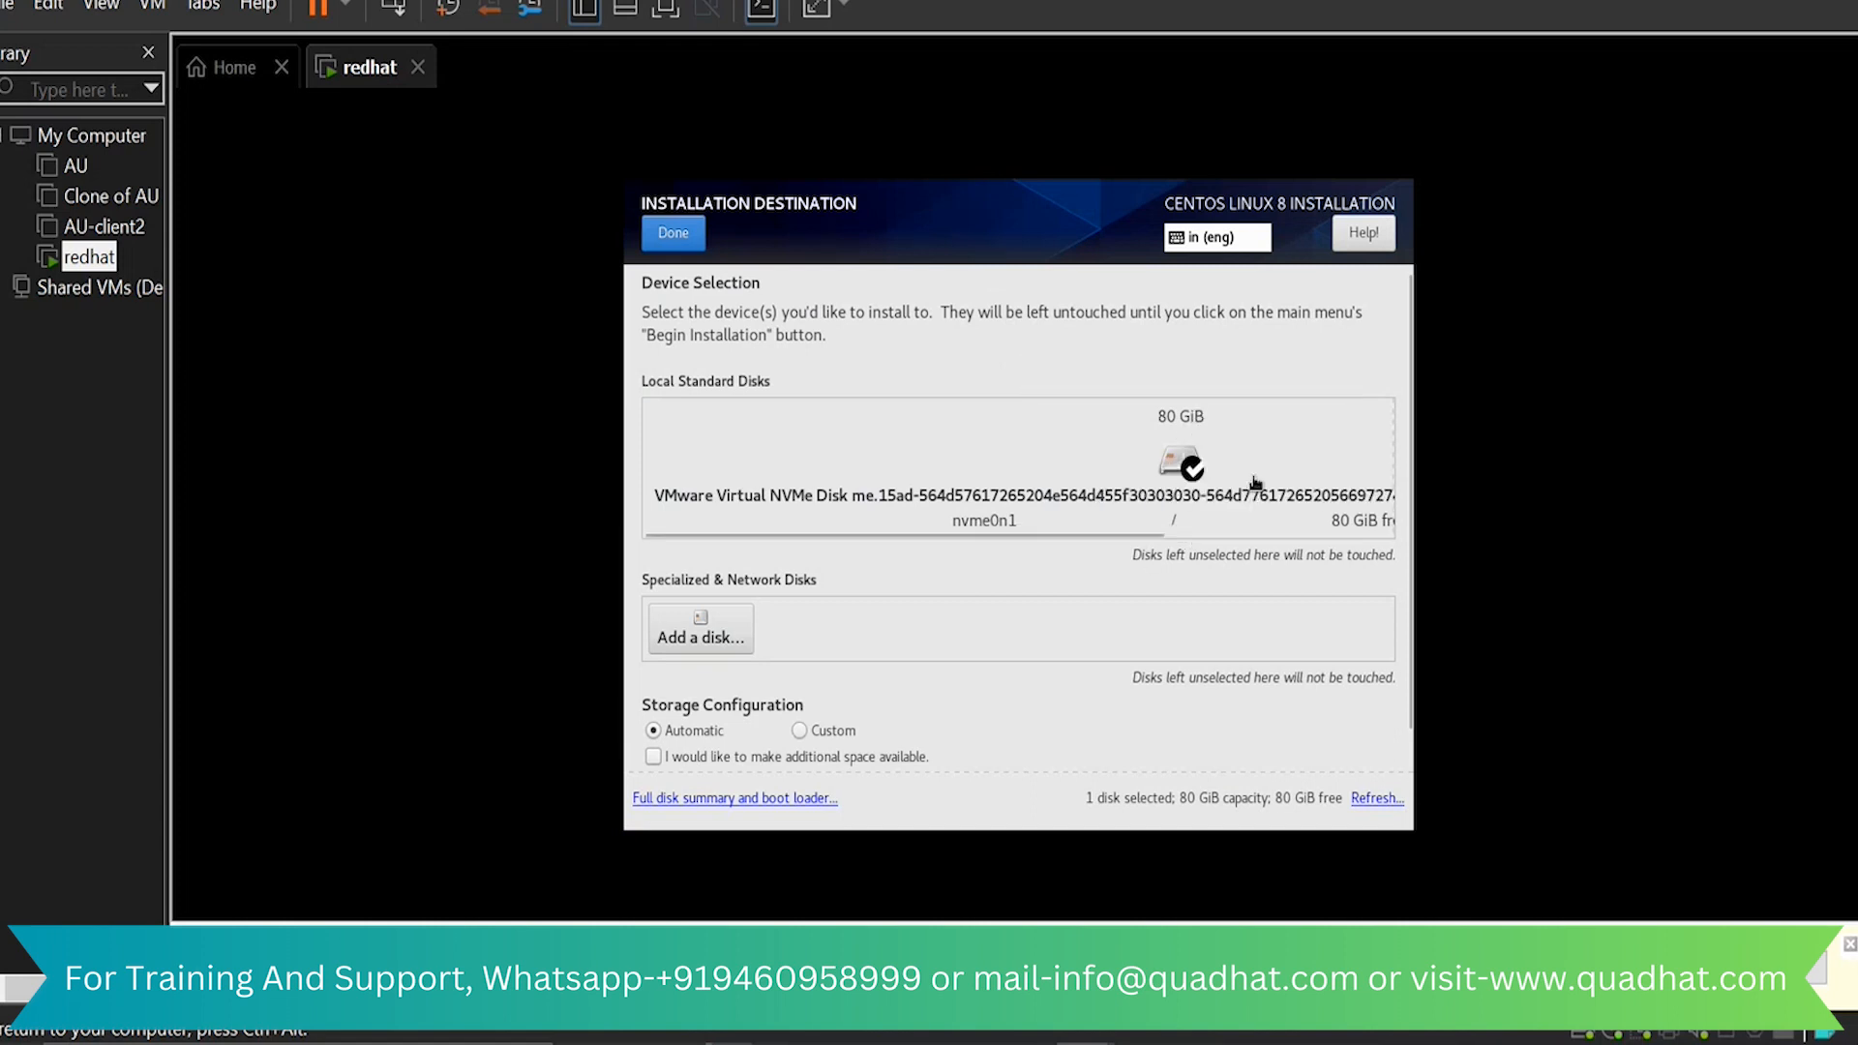
{"action": "left_click", "coordinate": [676, 233]}
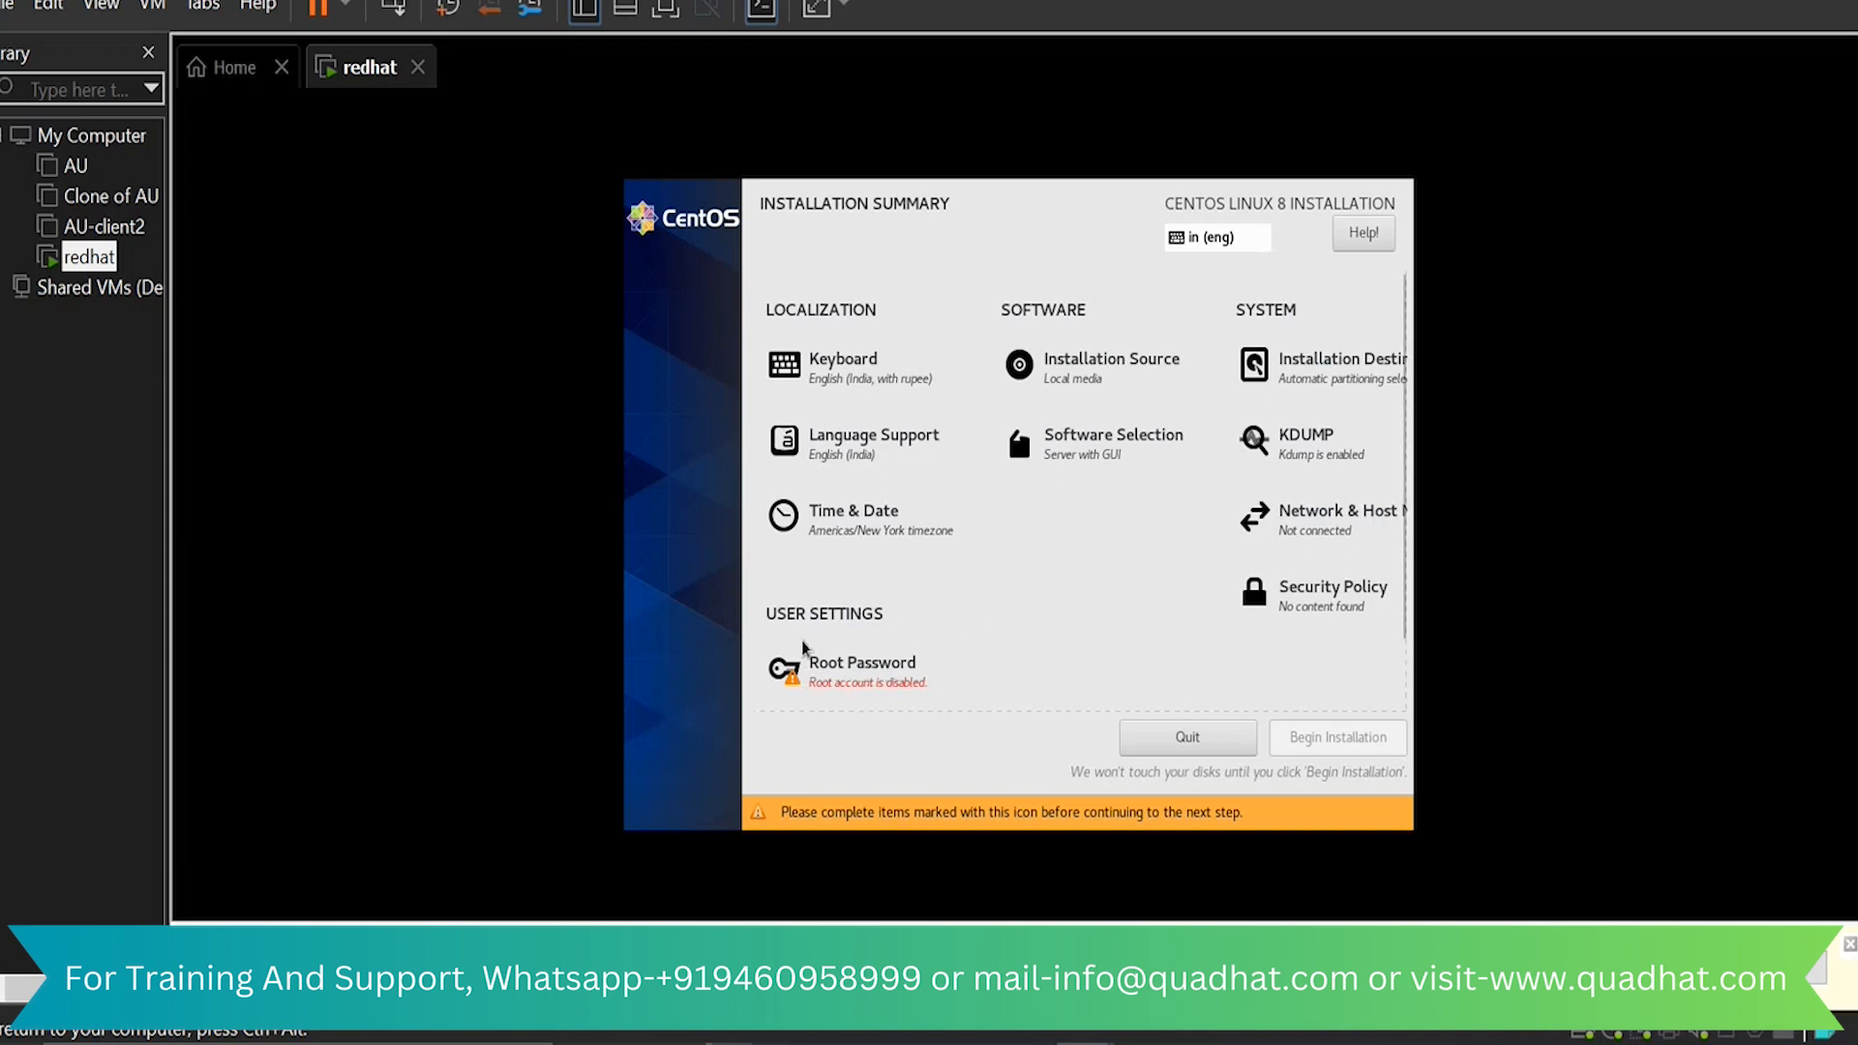
Enter and confirm the root account password, accepting it despite its short length
{"action": "left_click", "coordinate": [895, 678]}
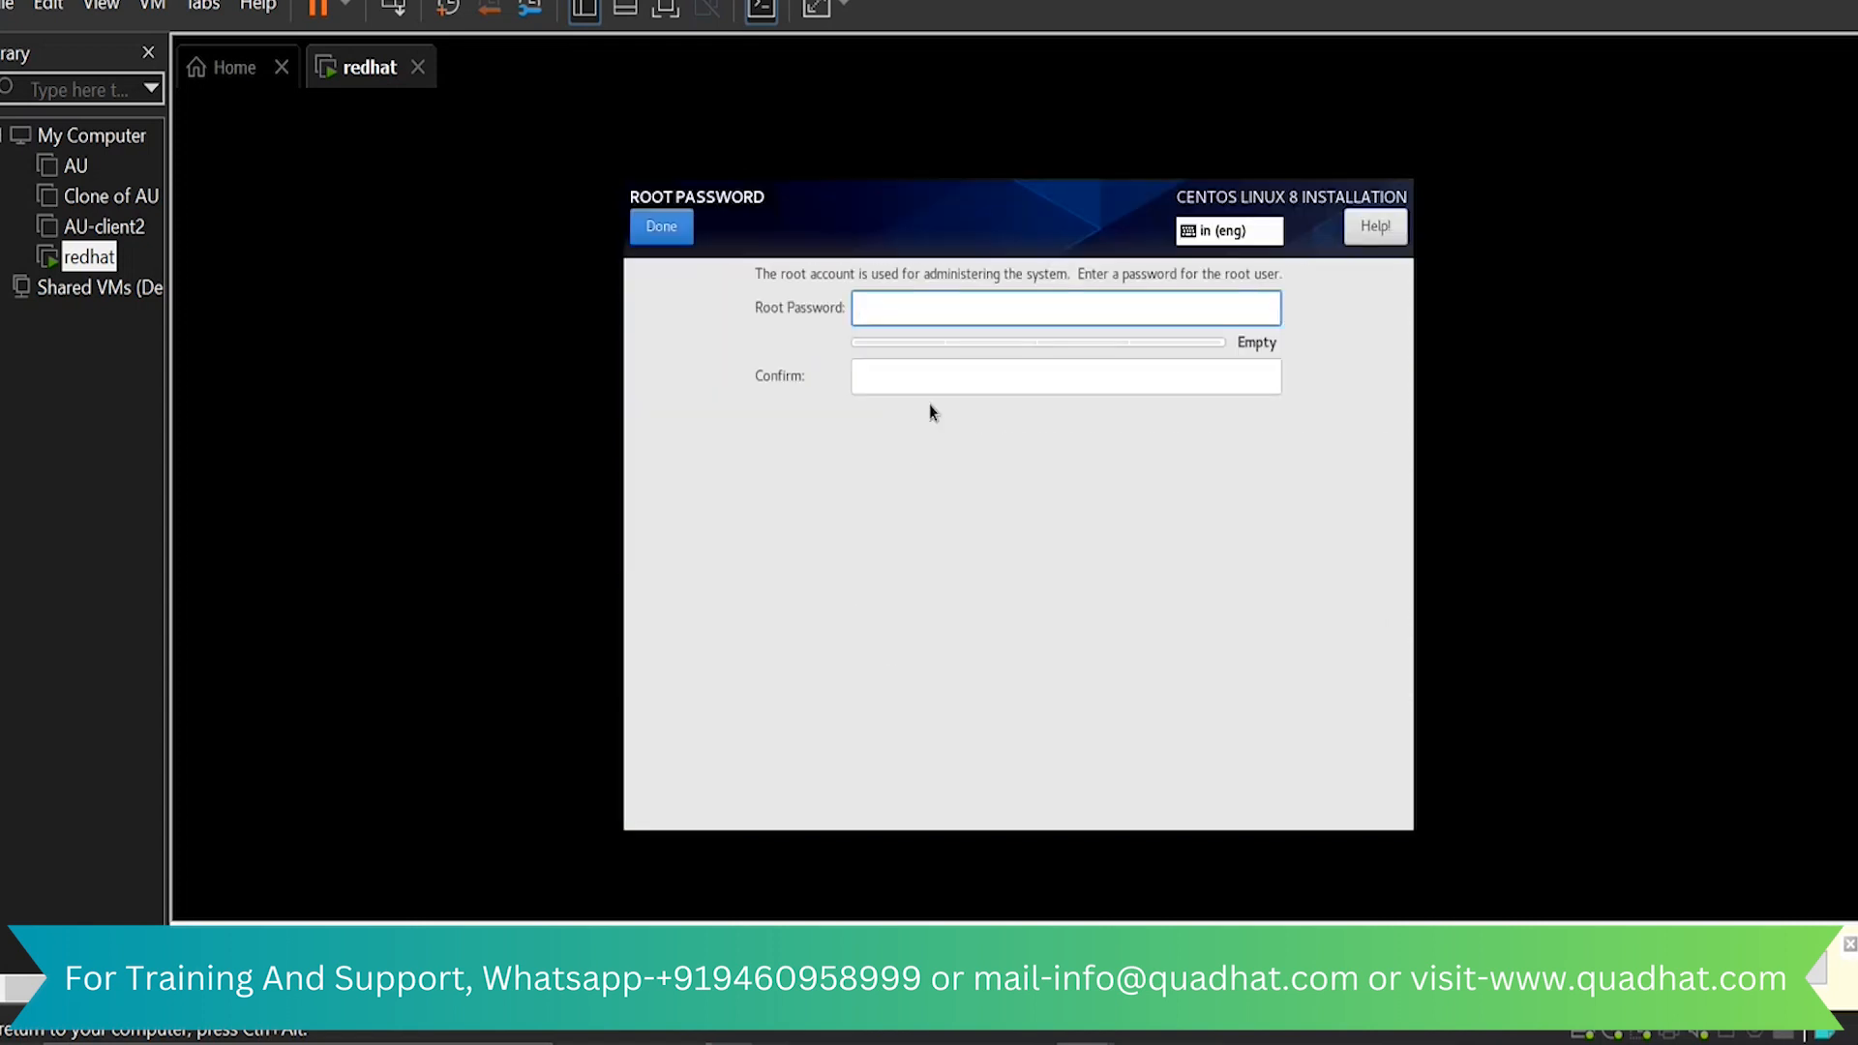
{"action": "type", "text": "r"}
{"action": "key", "text": "Tab"}
{"action": "type", "text": "r"}
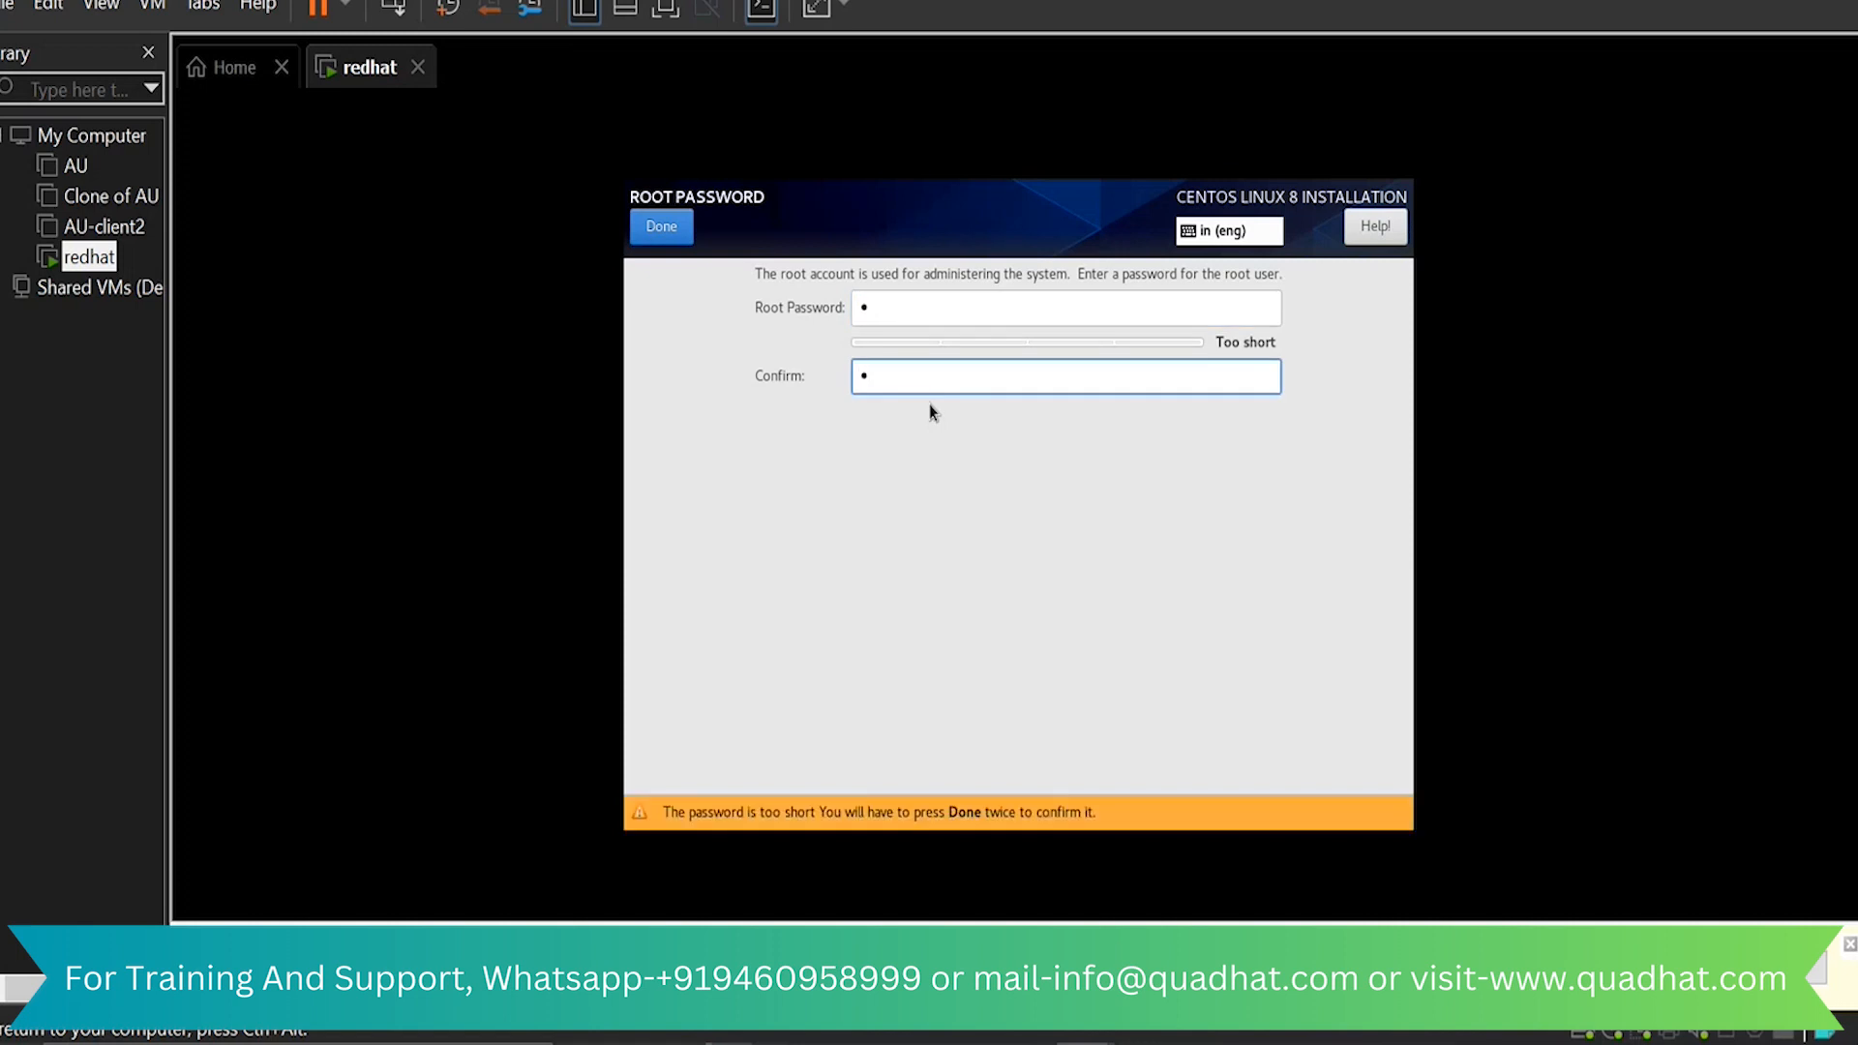
{"action": "left_click", "coordinate": [663, 228]}
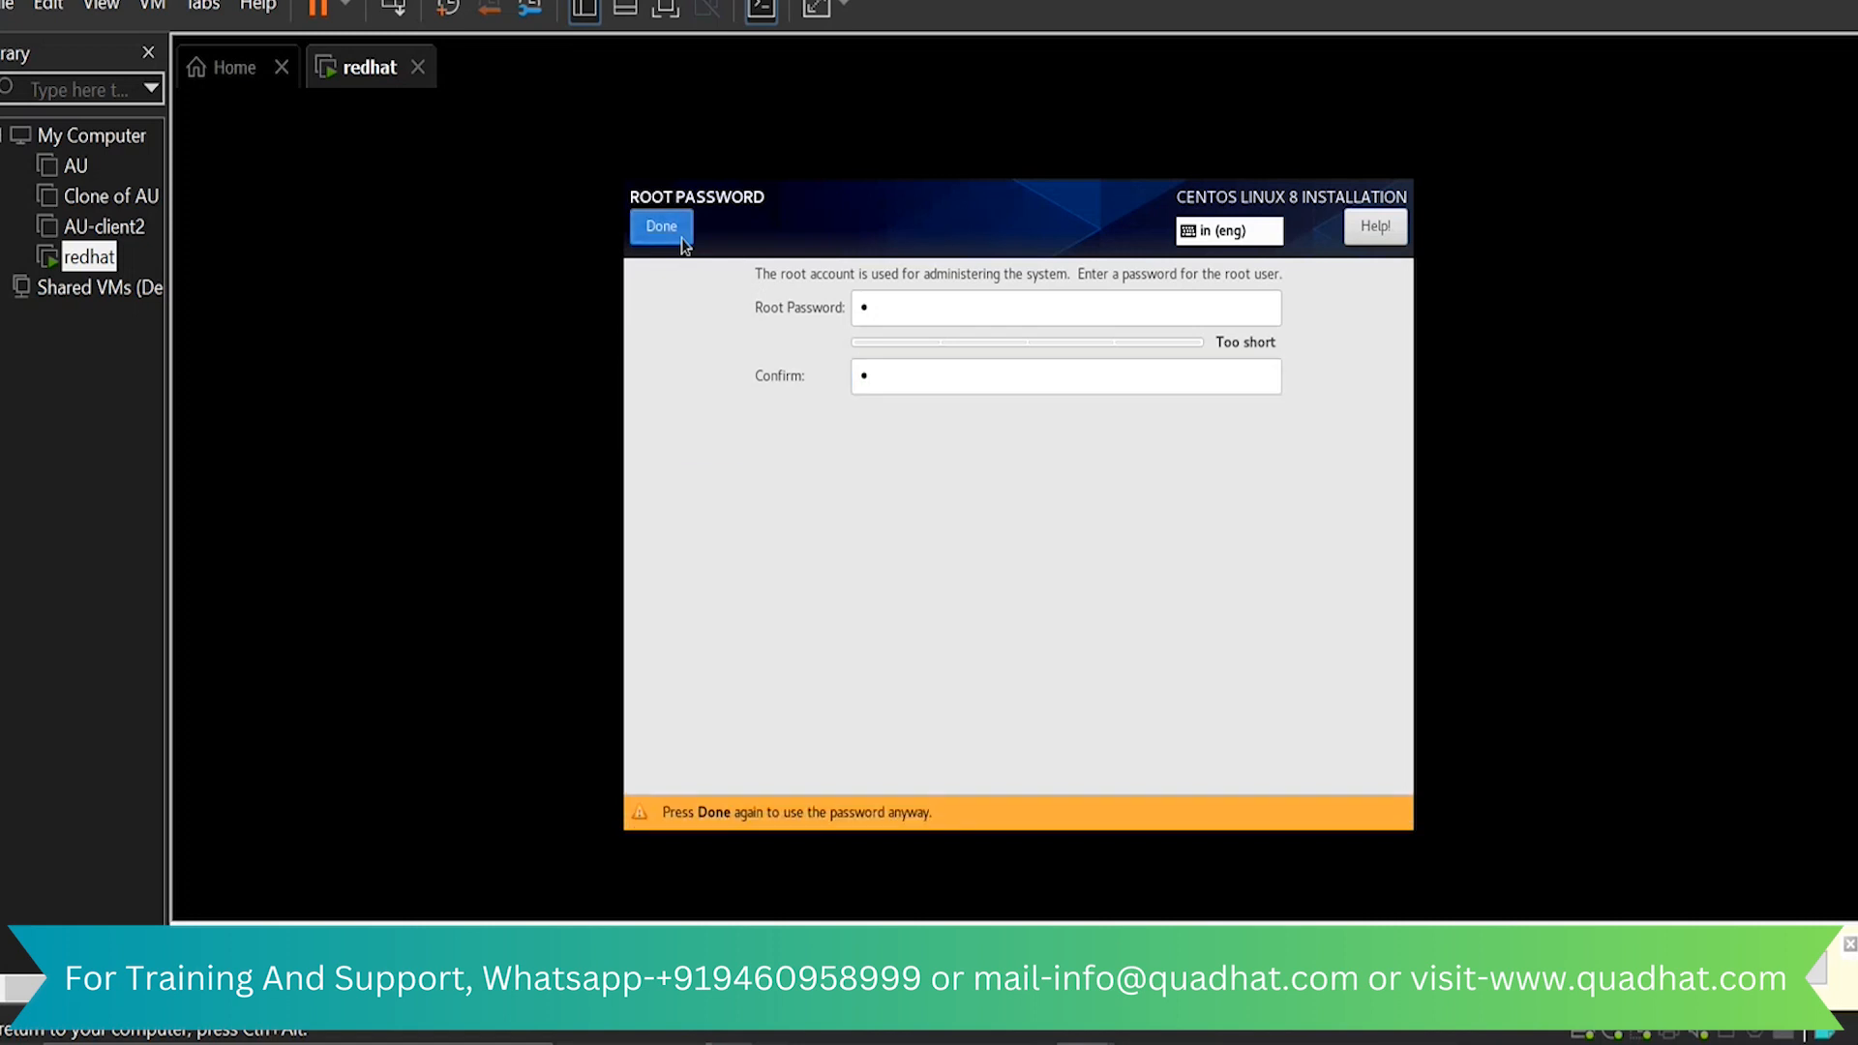
{"action": "left_click", "coordinate": [683, 240]}
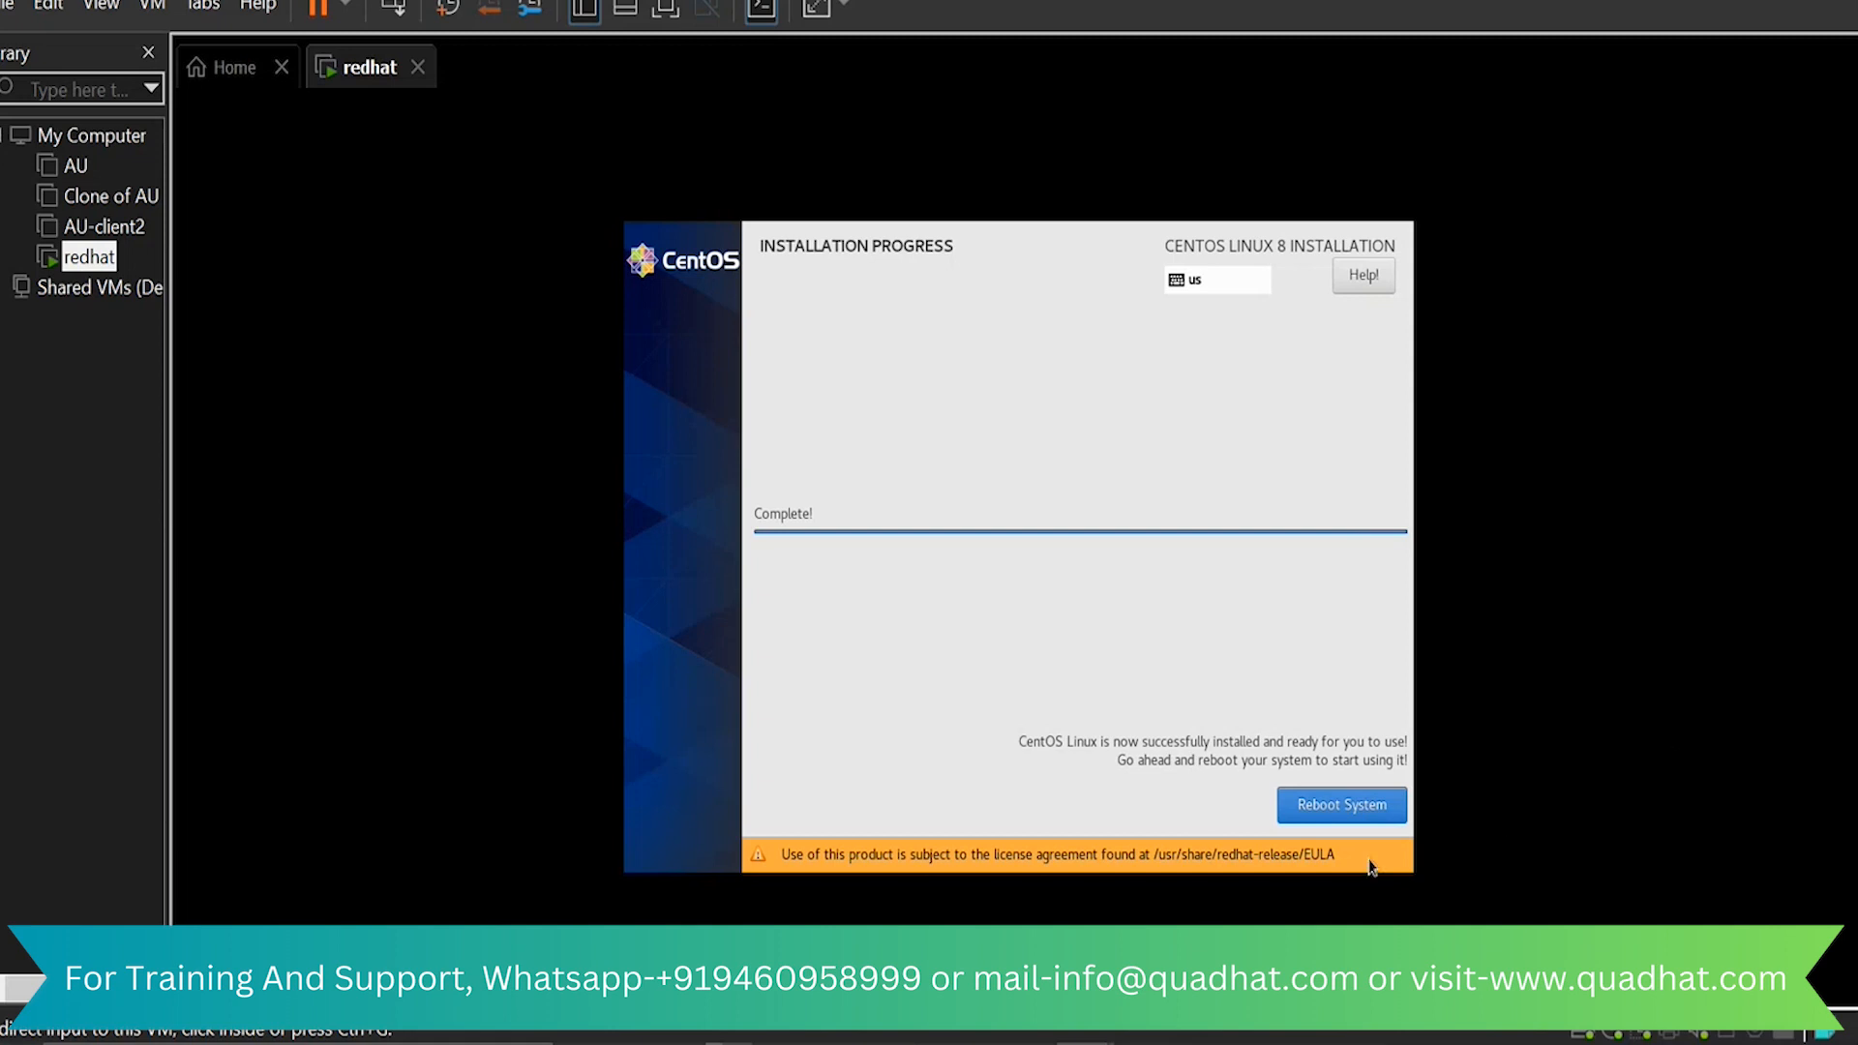
Reboot into the CentOS Stream (4.18.0-240.el8.x86_64) 8 entry and accept the license agreement in the initial setup
{"action": "left_click", "coordinate": [1356, 805]}
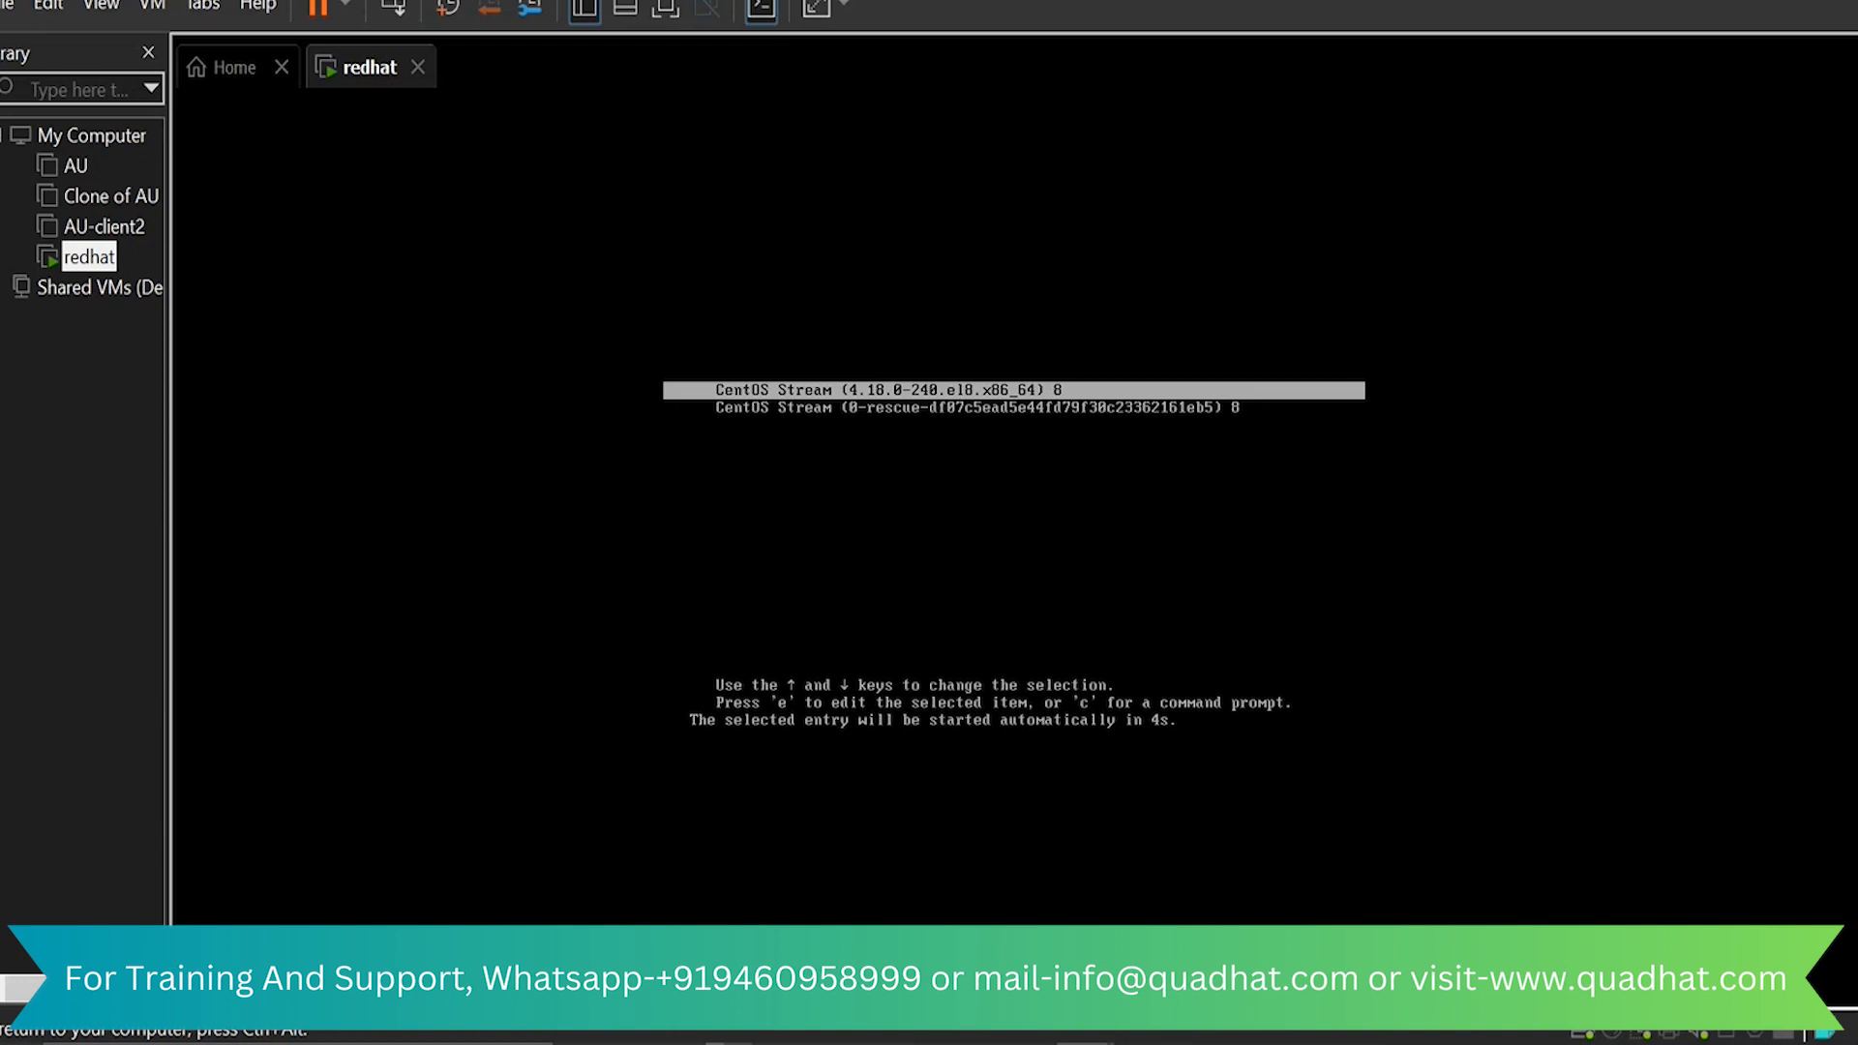
{"action": "key", "text": "Return"}
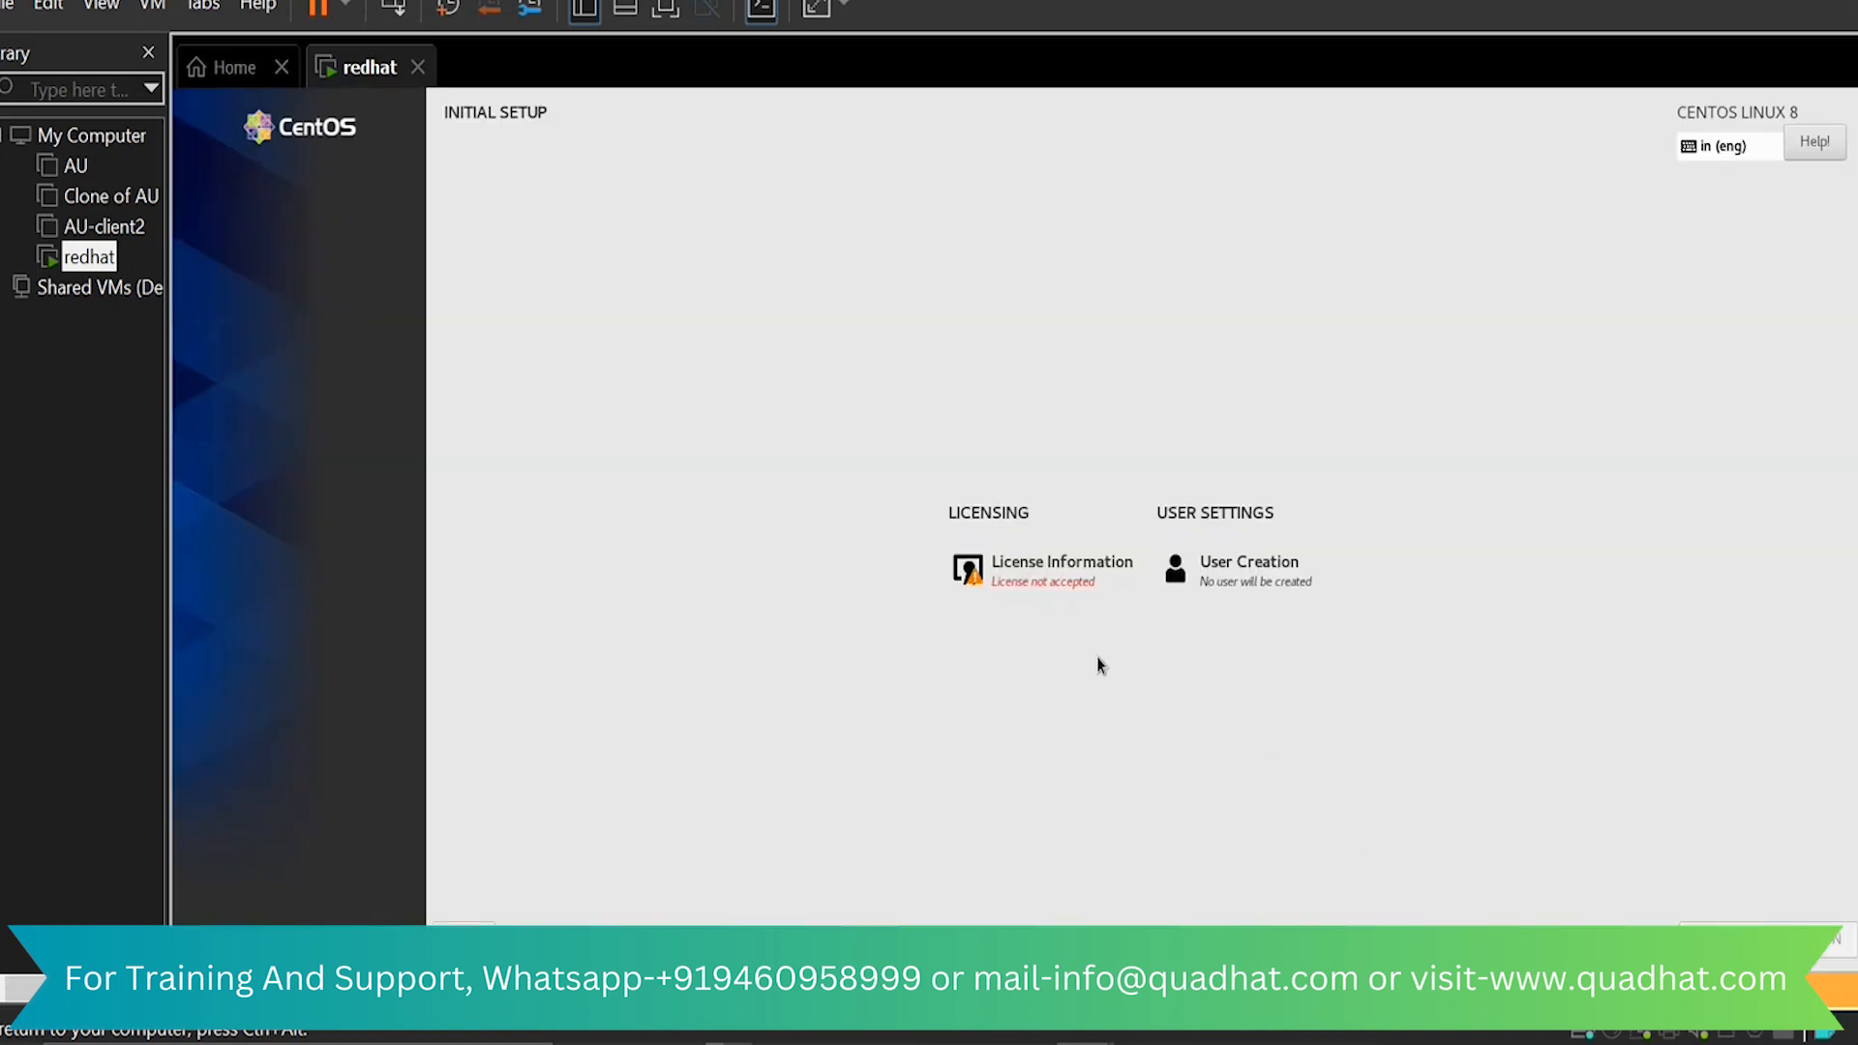
{"action": "left_click", "coordinate": [1059, 577]}
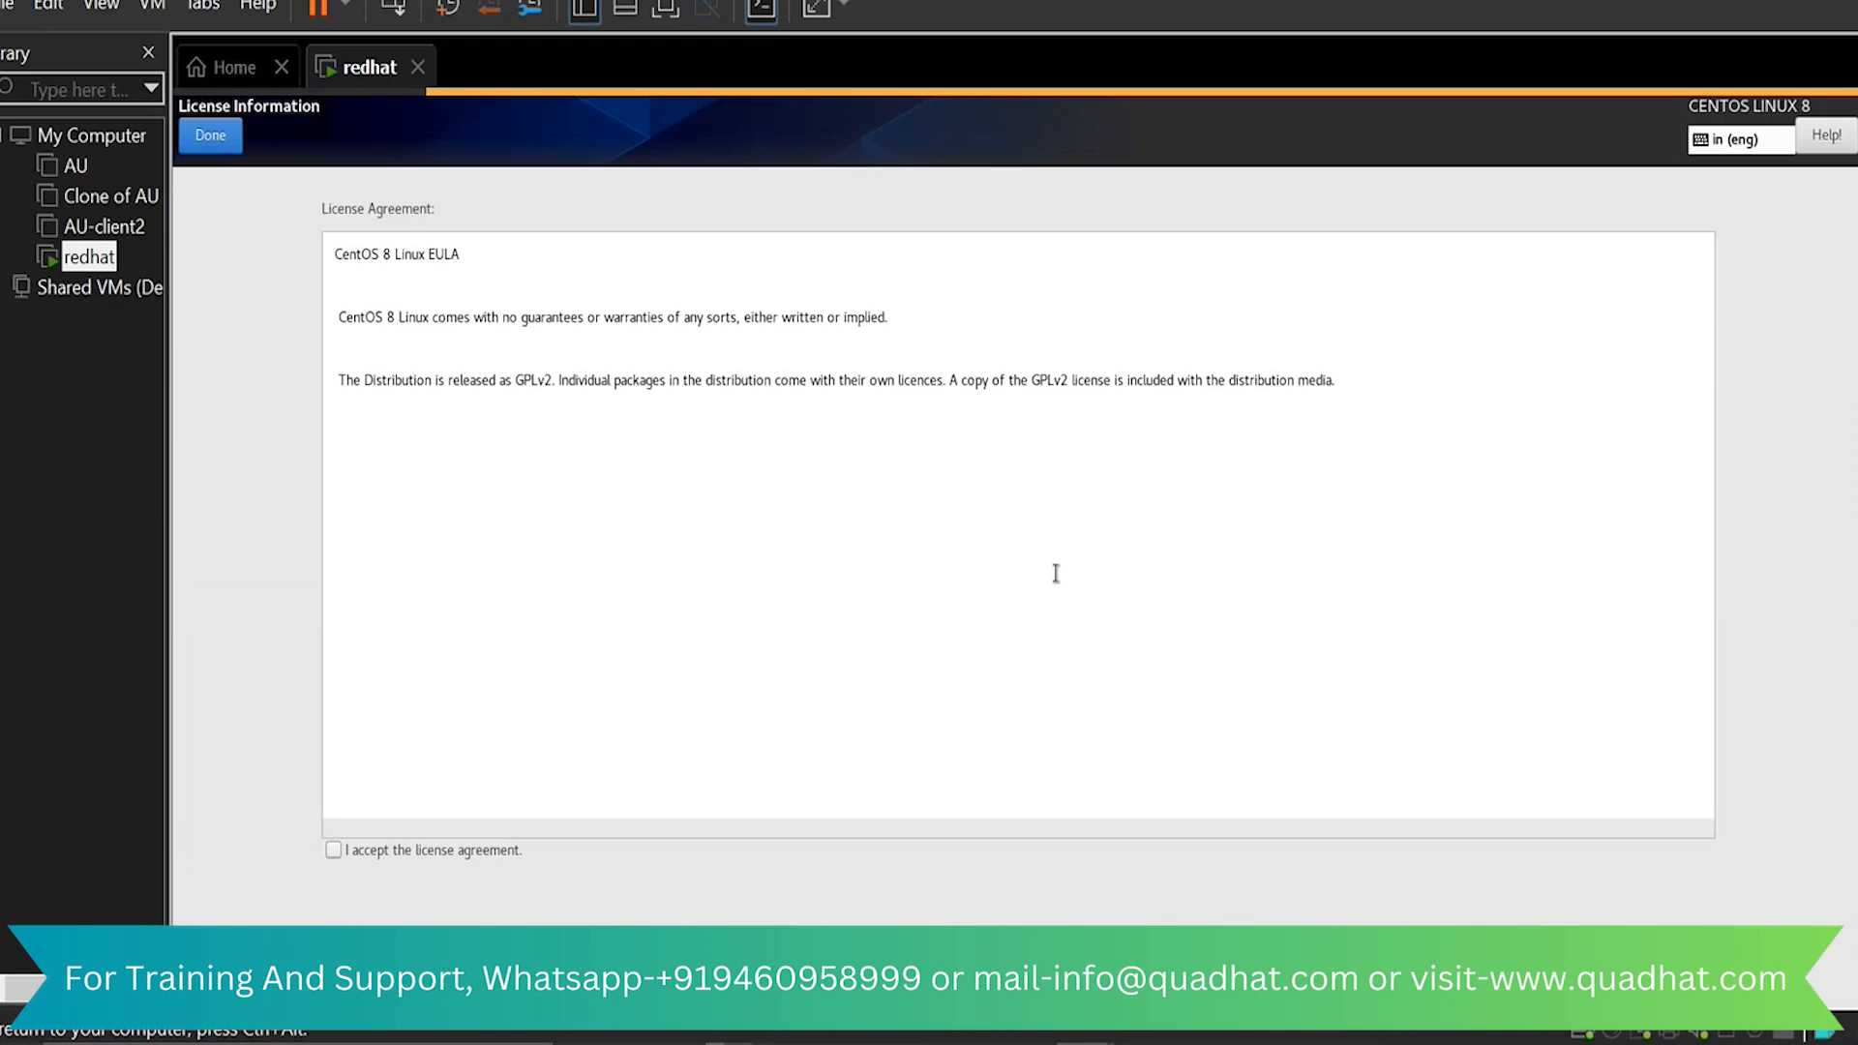
{"action": "left_click", "coordinate": [334, 850]}
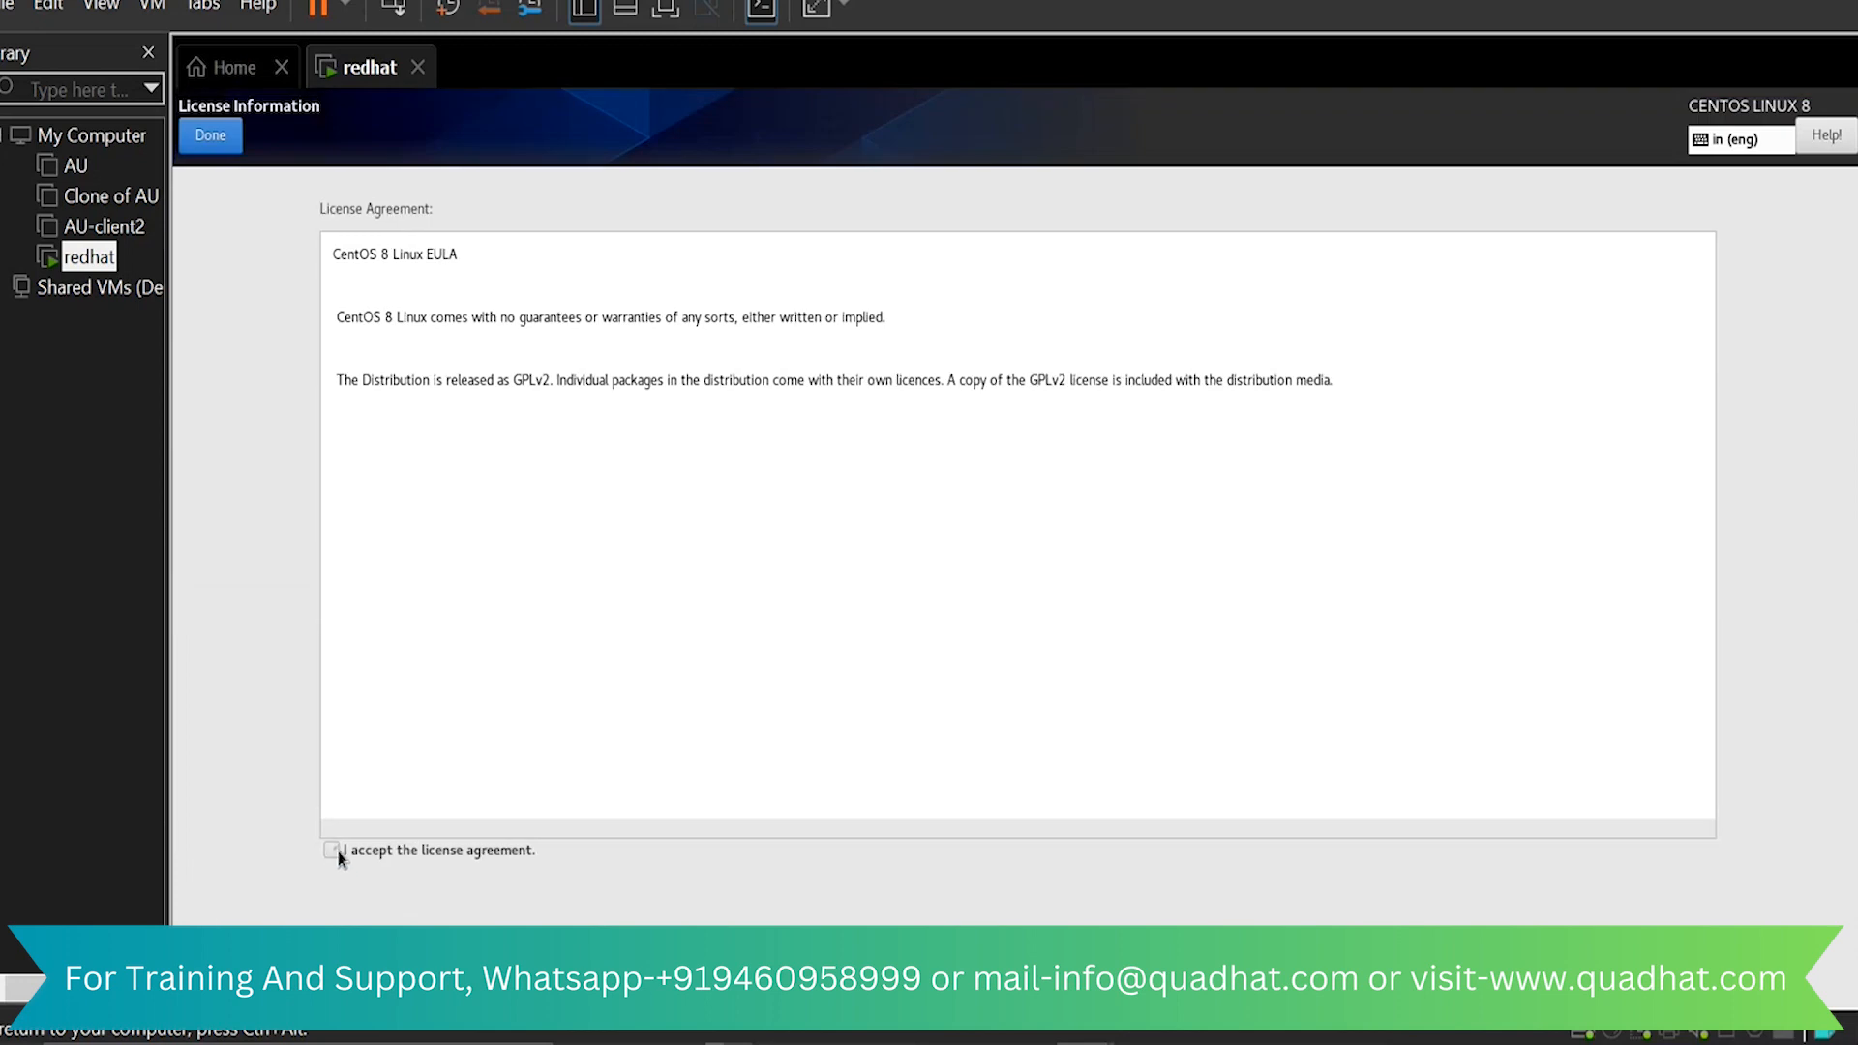
{"action": "left_click", "coordinate": [222, 141]}
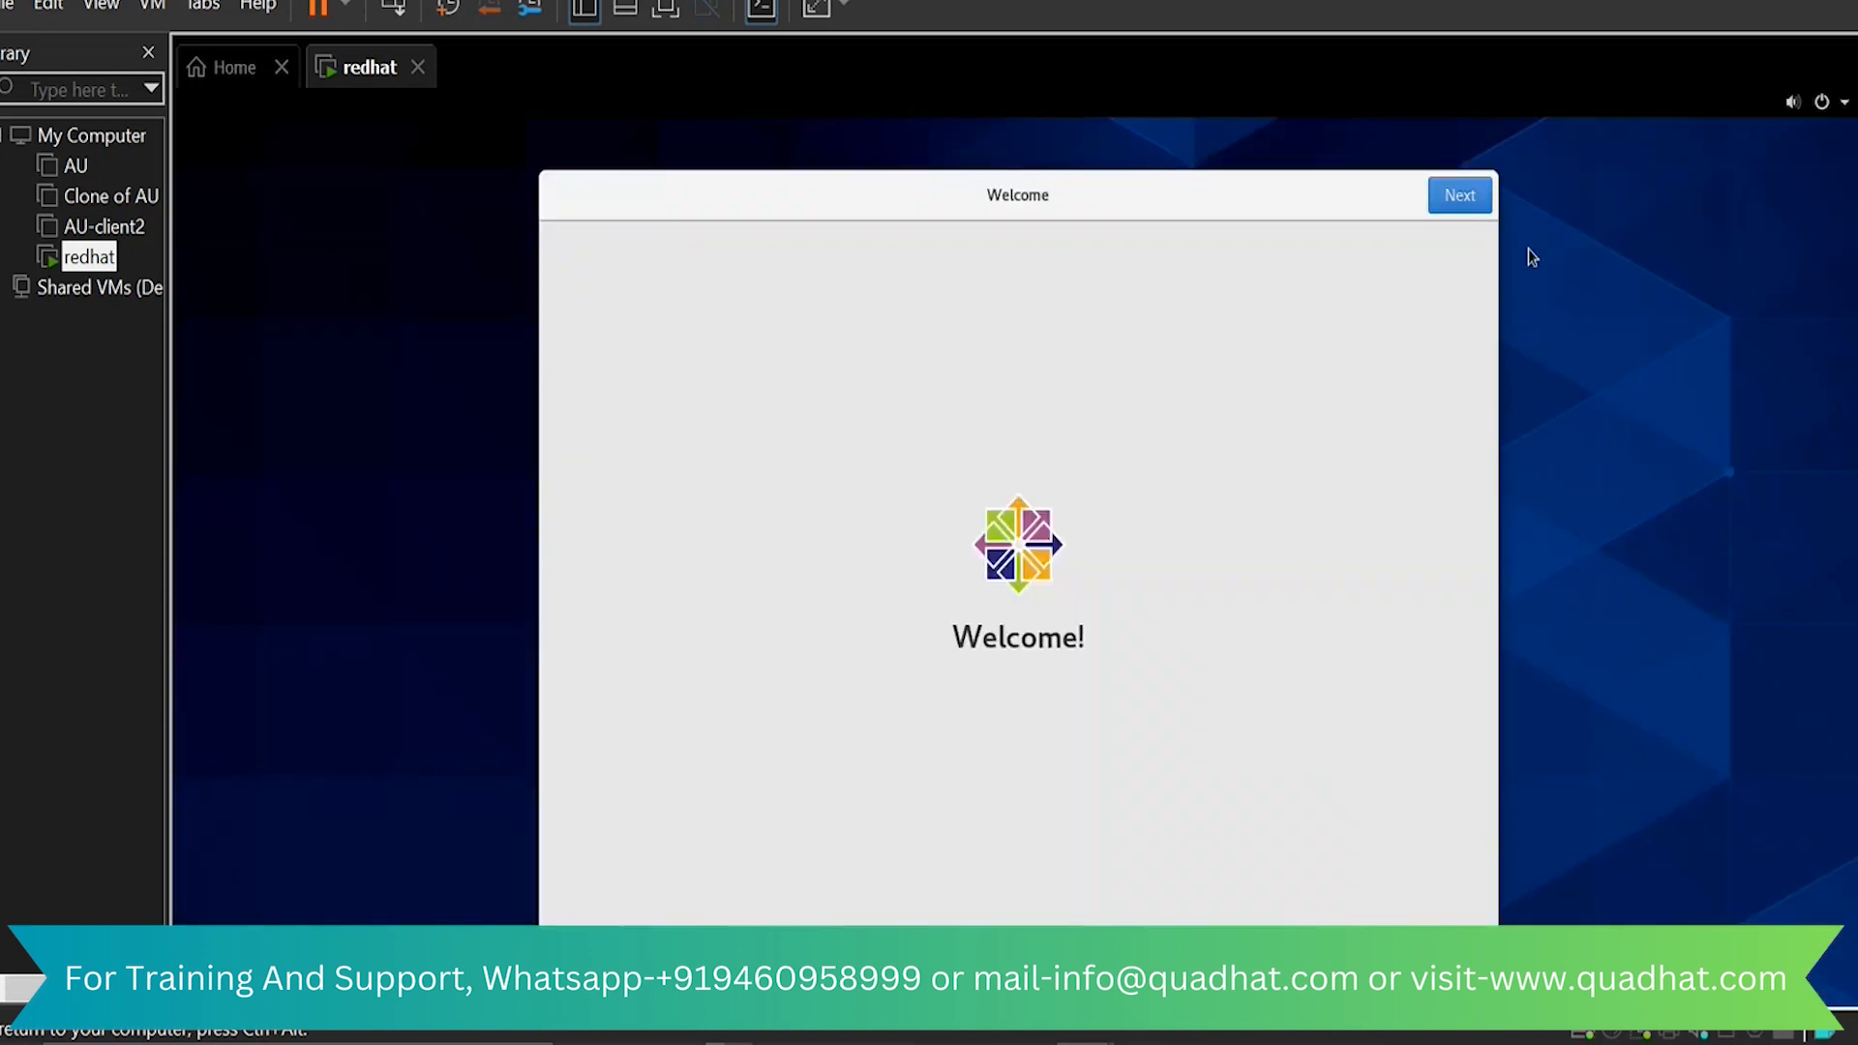
Advance through the welcome pages with their default settings and create a user account with the full name test
{"action": "left_click", "coordinate": [1473, 203]}
{"action": "left_click", "coordinate": [1473, 206]}
{"action": "left_click", "coordinate": [1462, 197]}
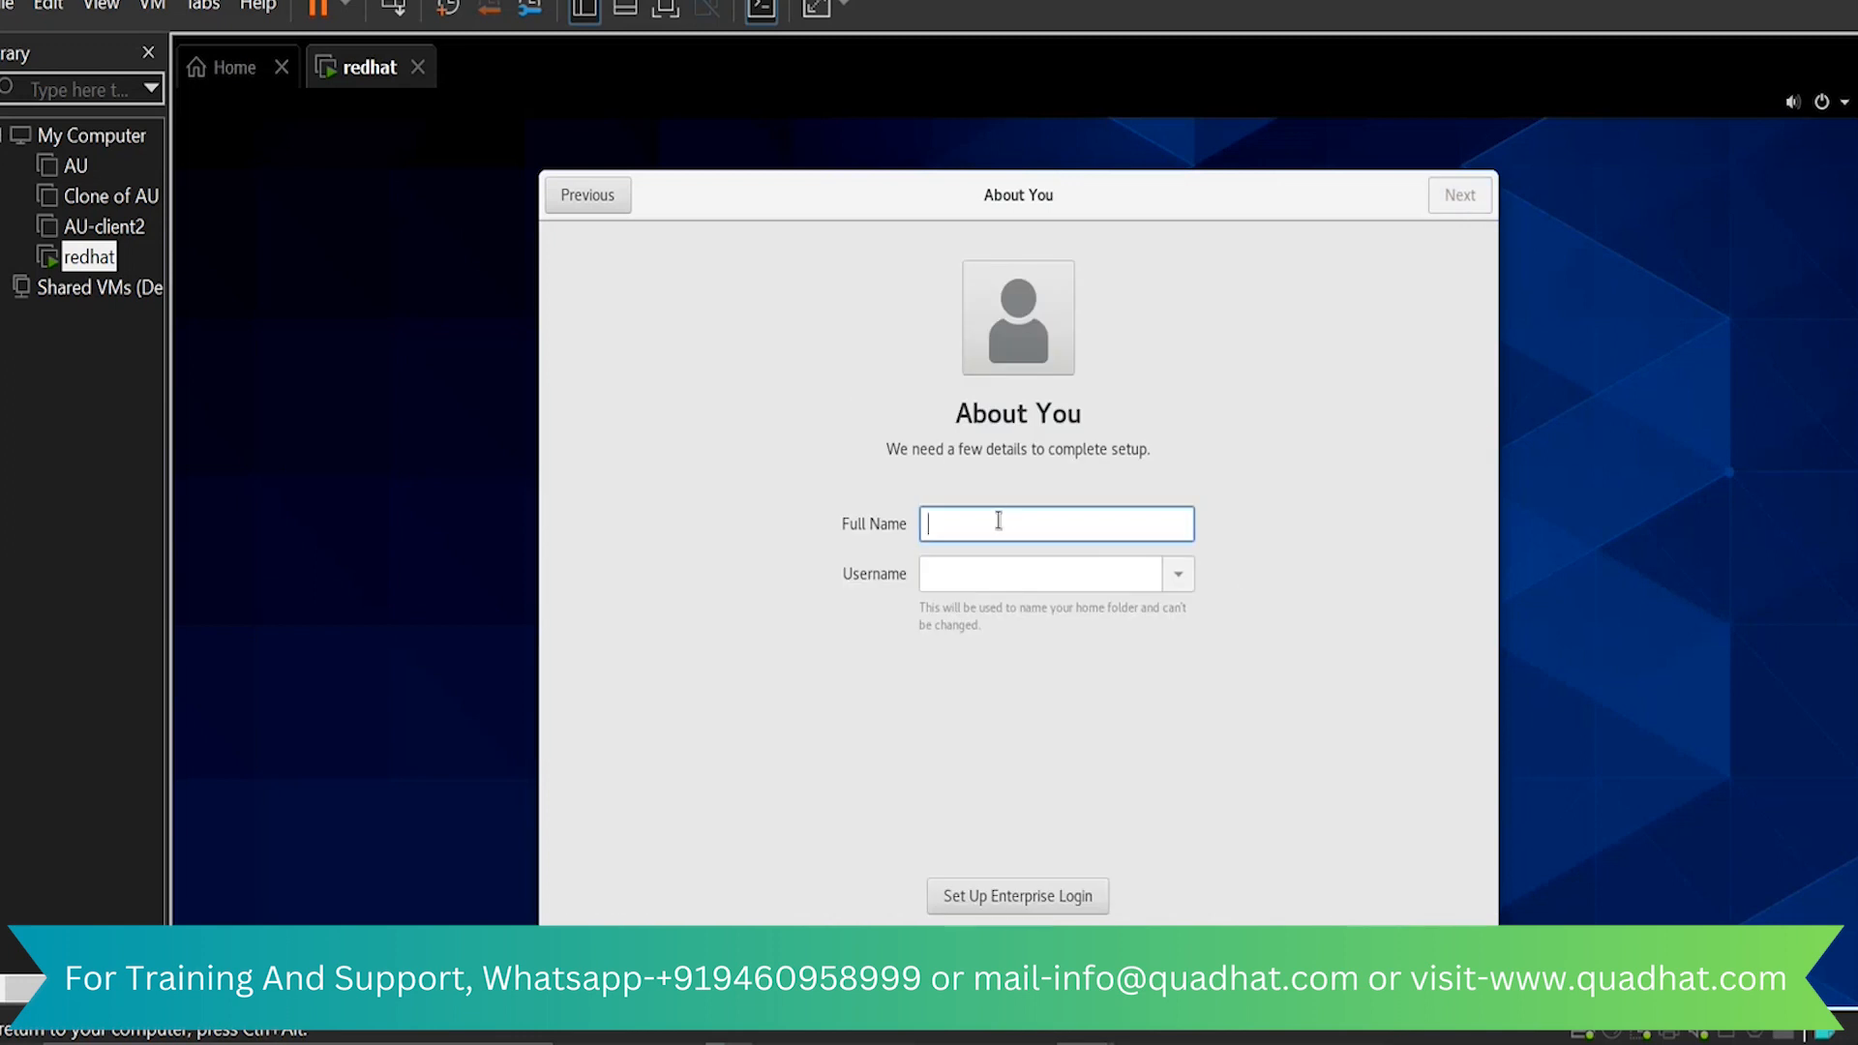
{"action": "type", "text": "test"}
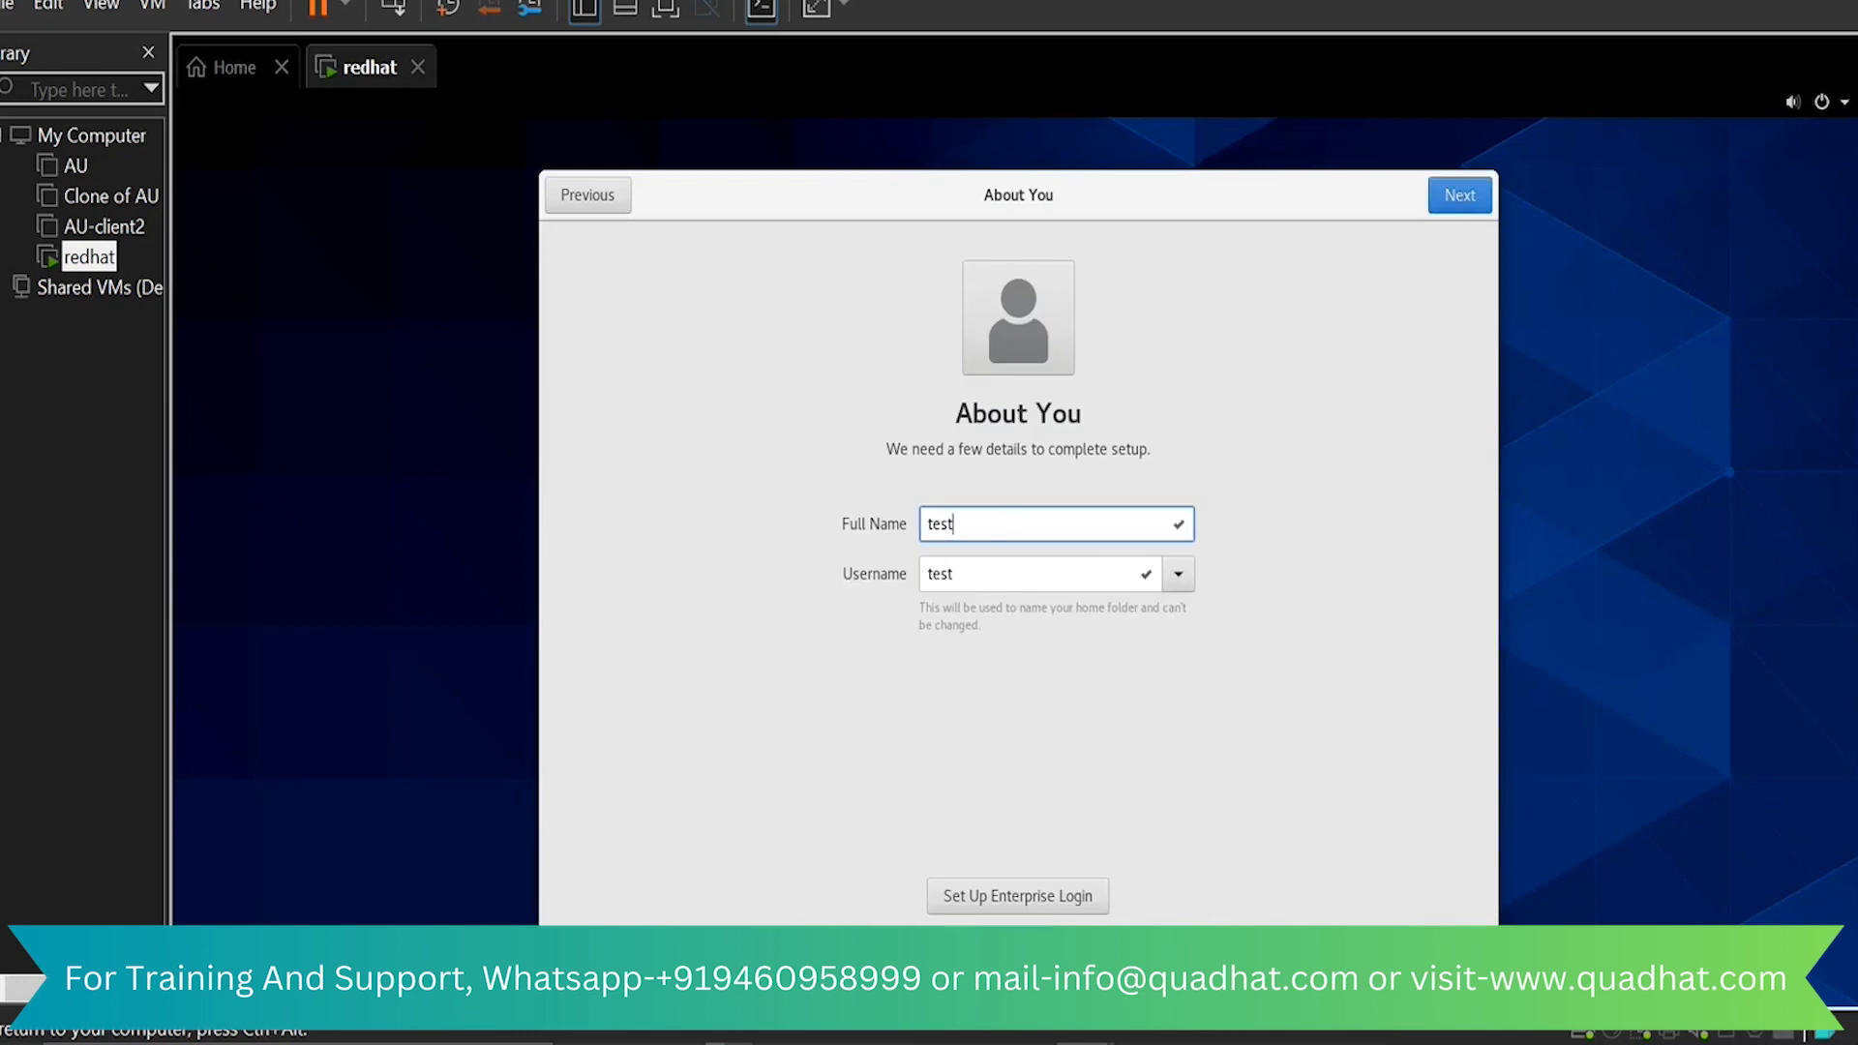
{"action": "key", "text": "Return"}
Enter and confirm the new user's account password, and finish the setup to start using CentOS Linux
{"action": "type", "text": "r"}
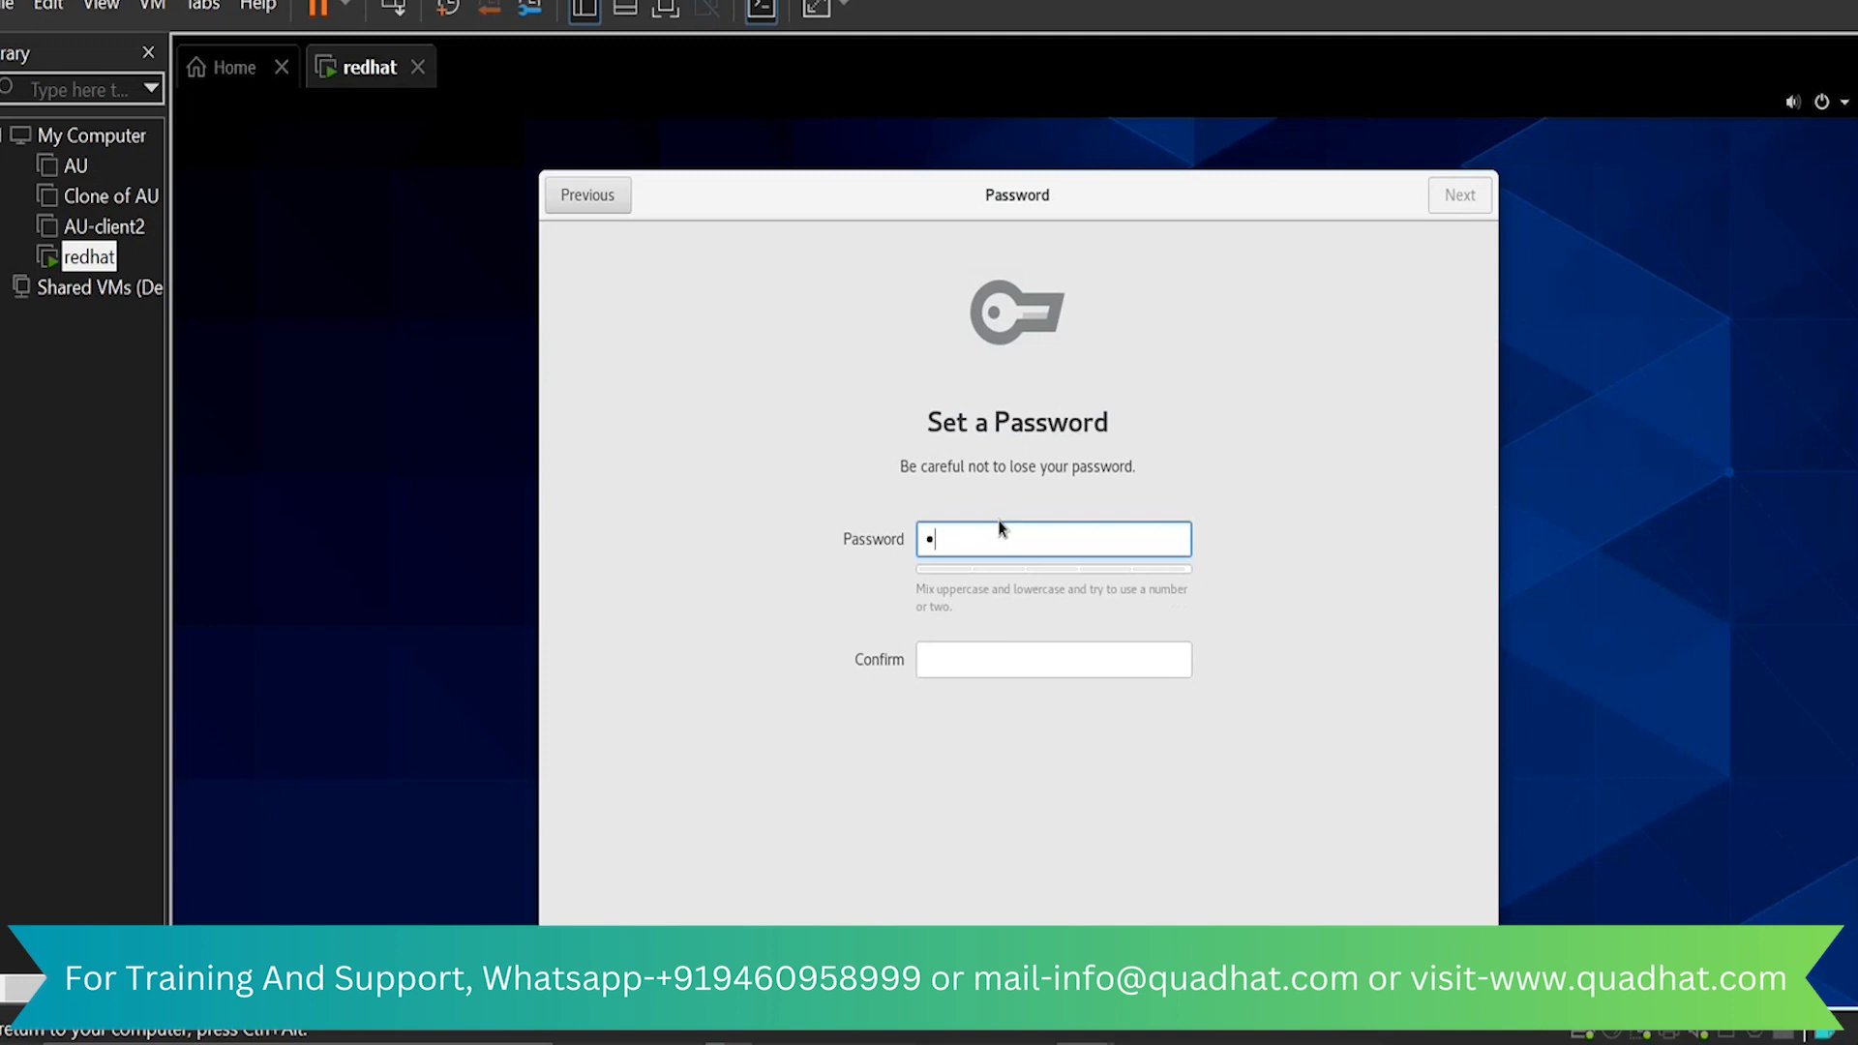
{"action": "key", "text": "Tab"}
{"action": "type", "text": "r"}
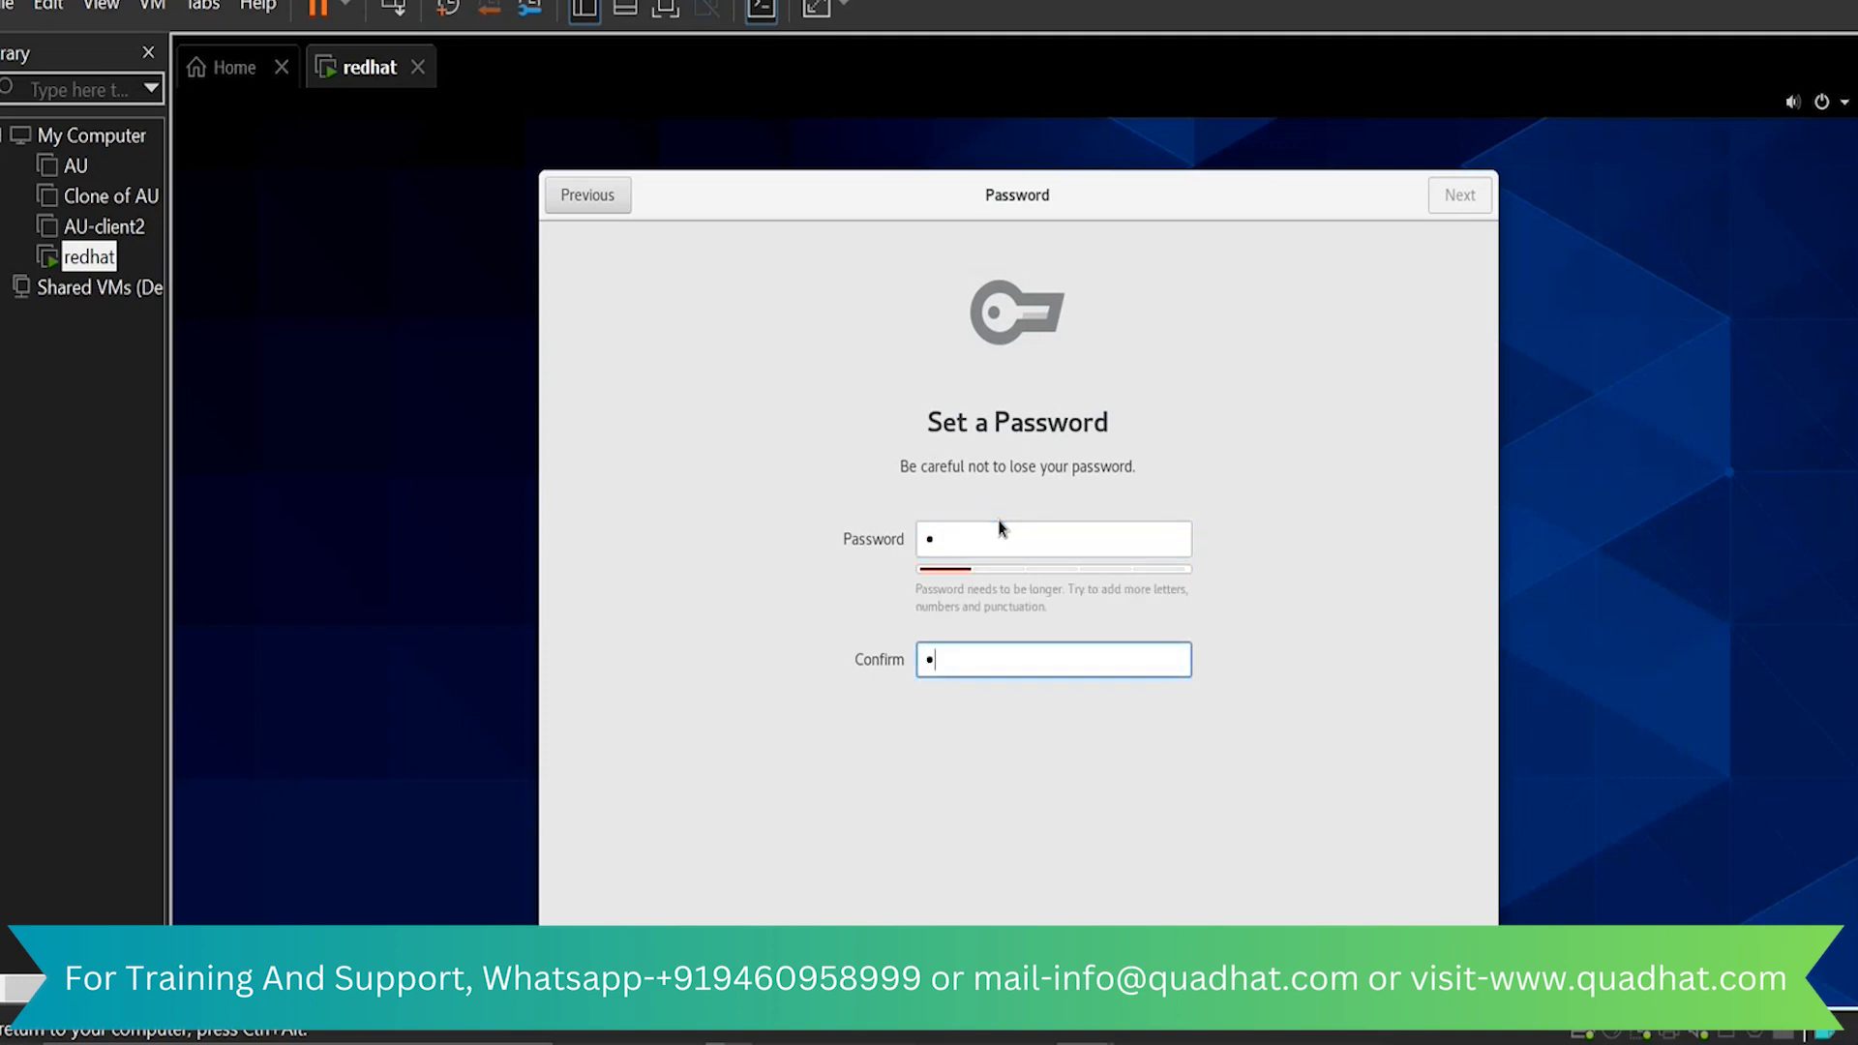
{"action": "left_click", "coordinate": [1457, 196]}
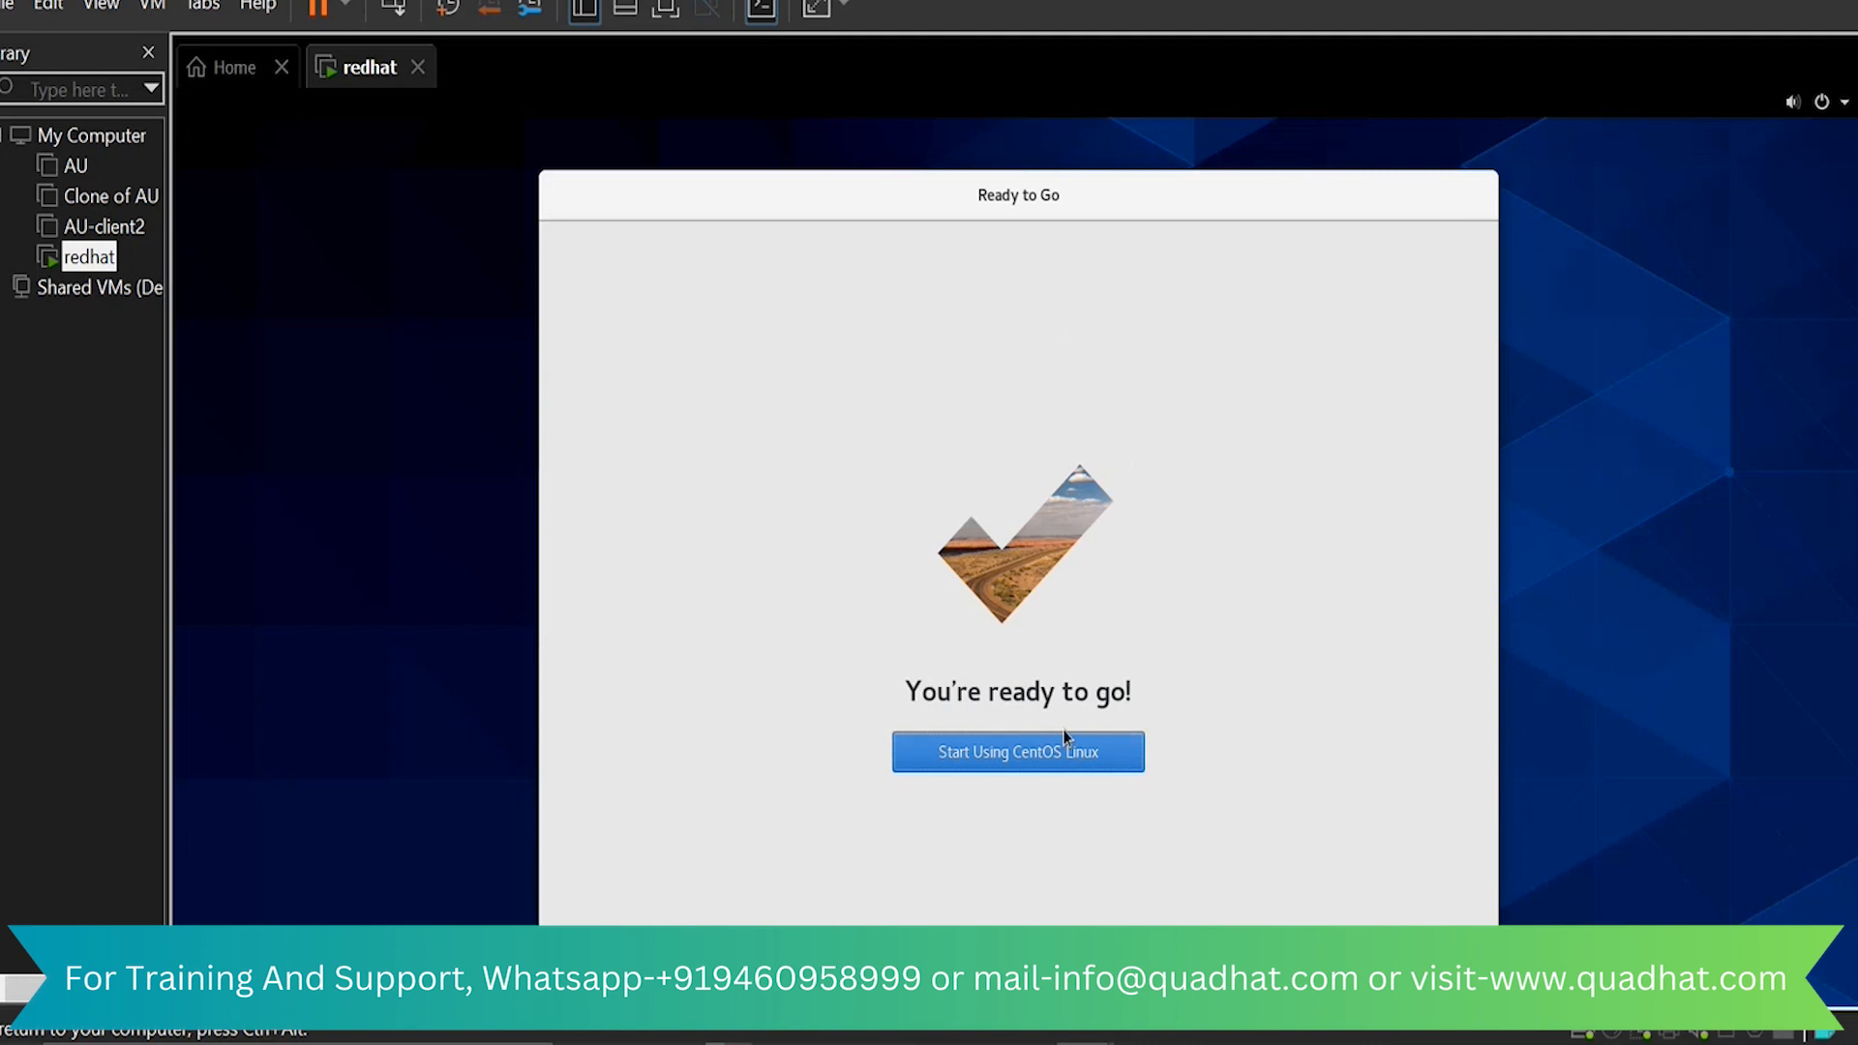
{"action": "left_click", "coordinate": [1051, 755]}
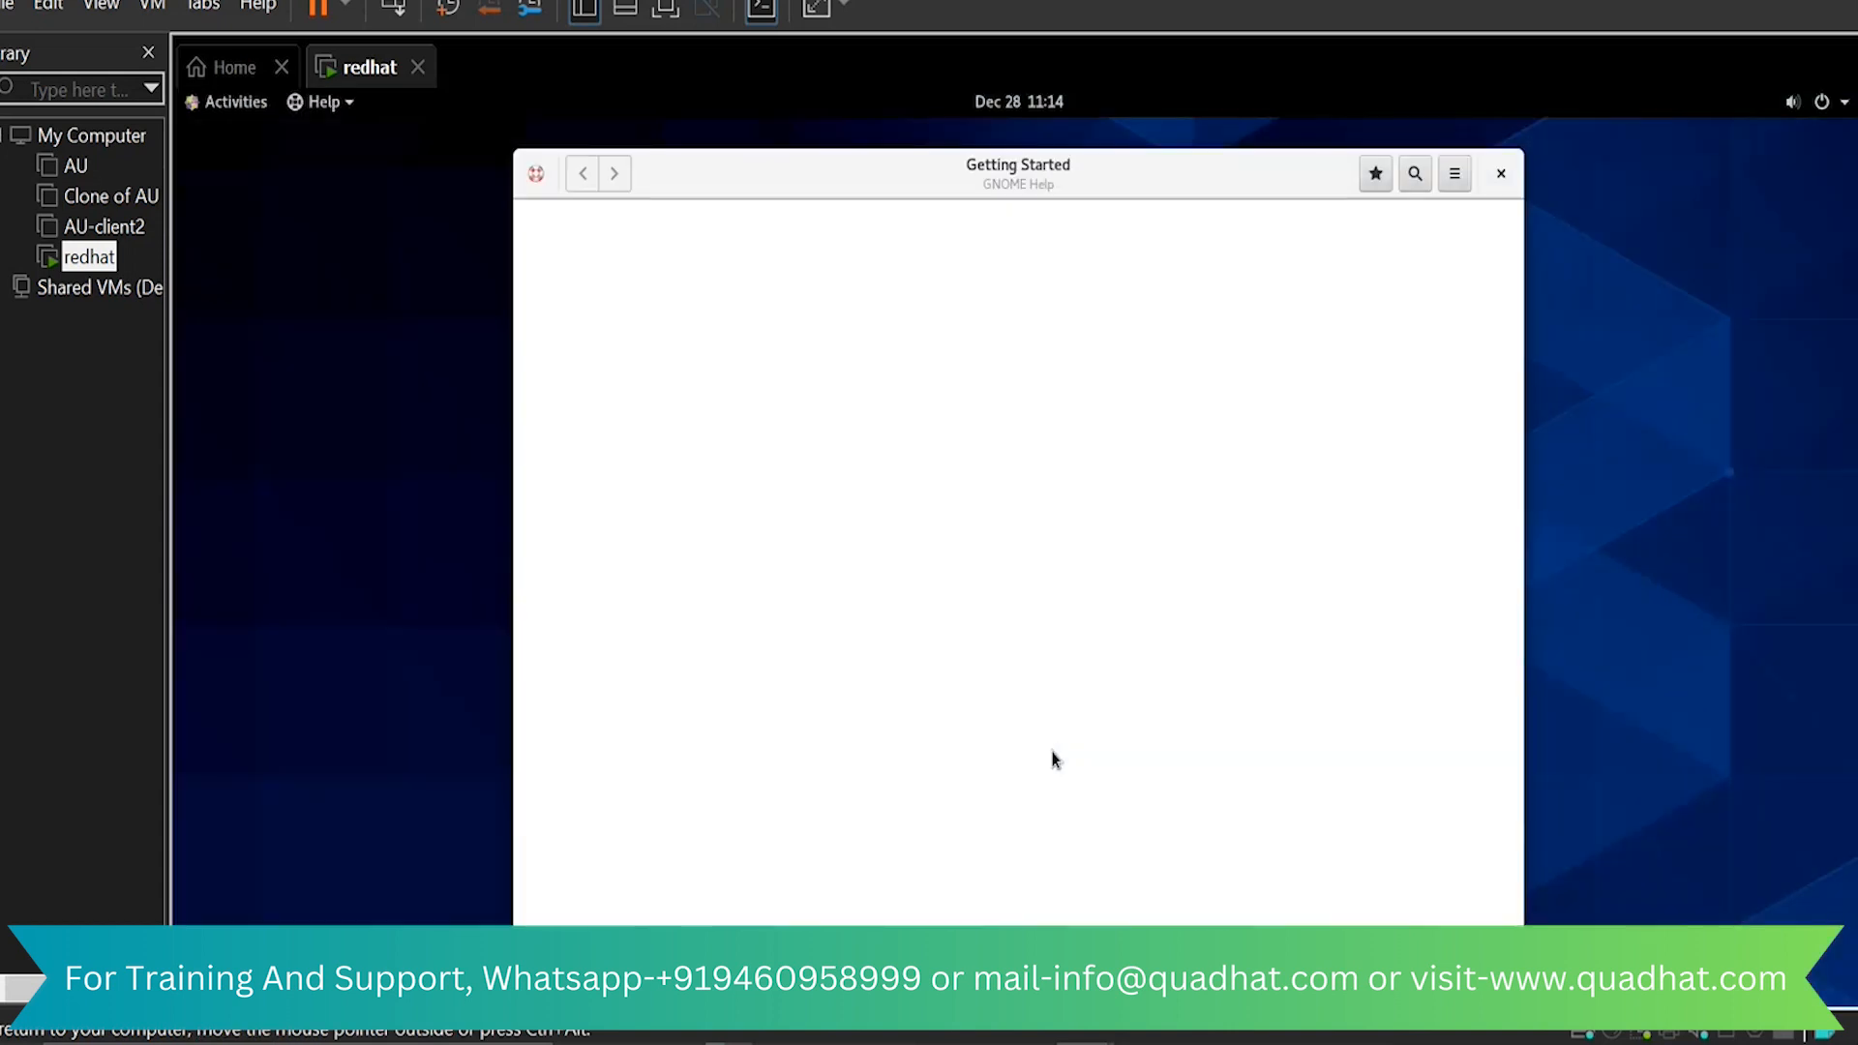
Close the Getting Started help window and return to the redhat virtual machine's desktop
{"action": "left_click", "coordinate": [1502, 175]}
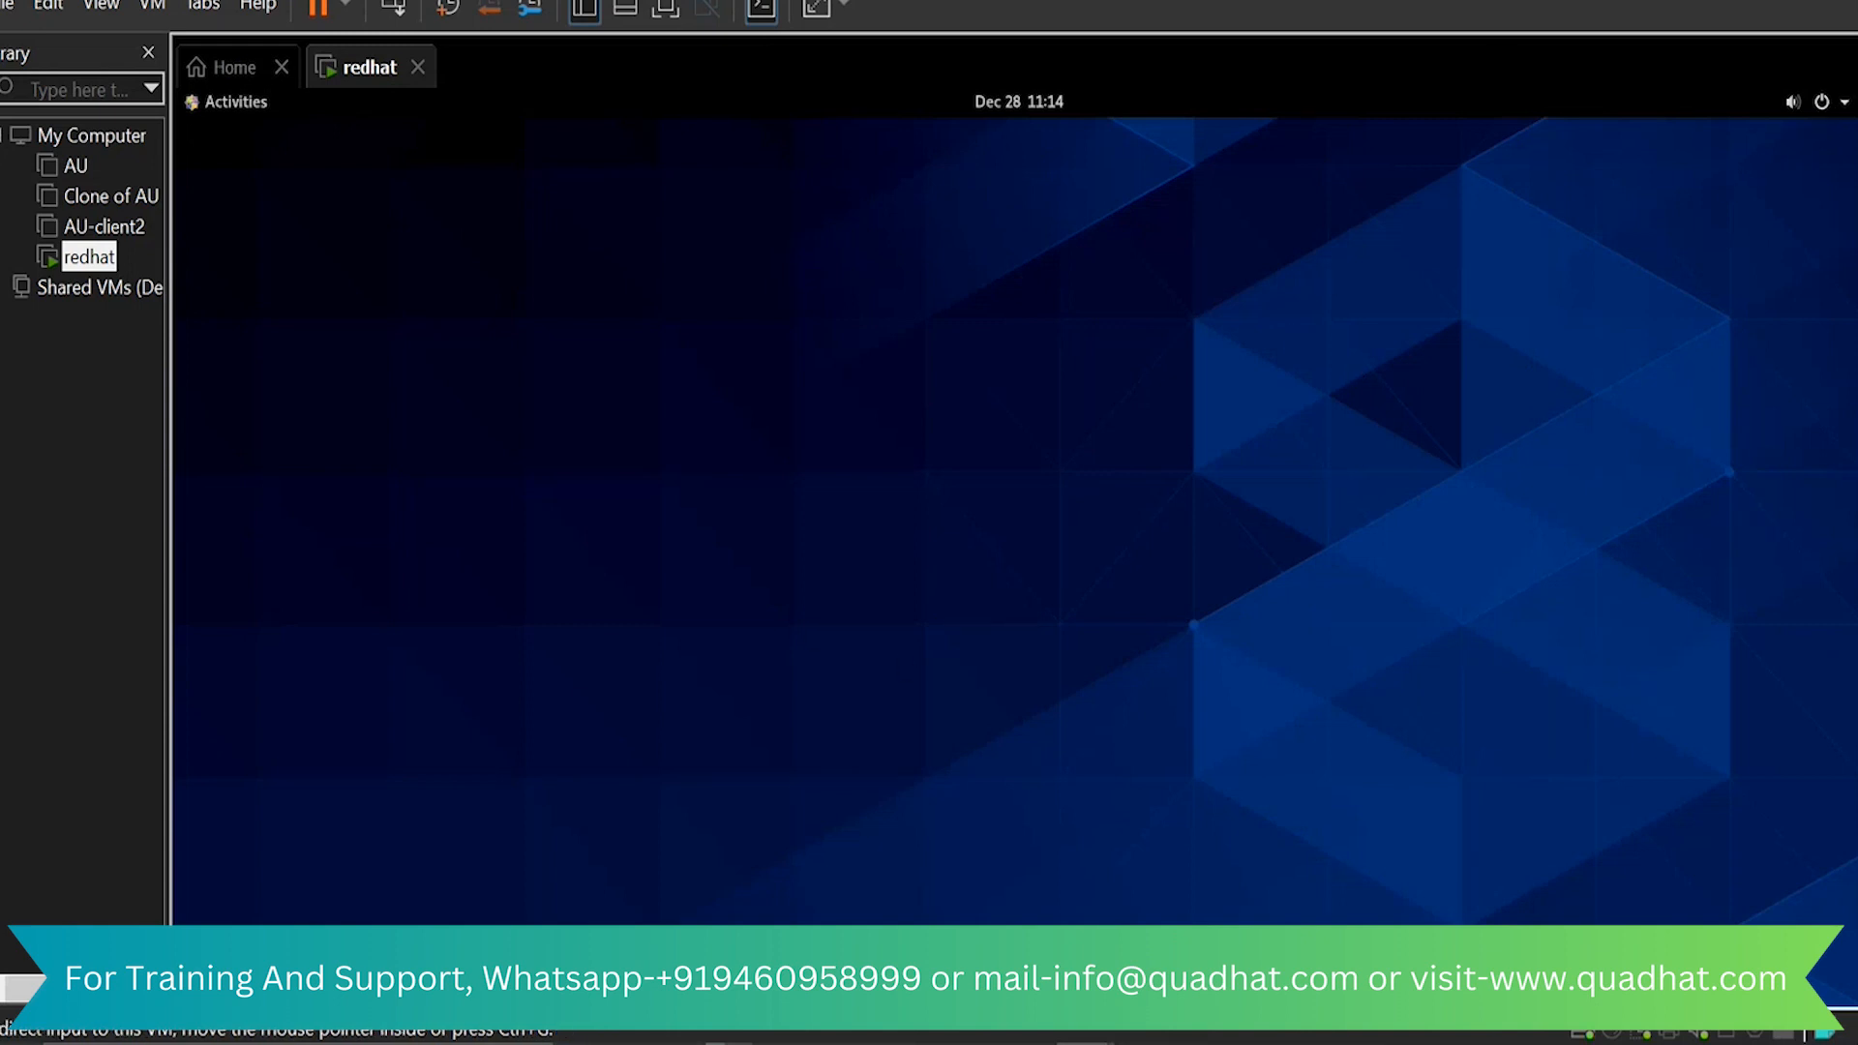
{"action": "left_click", "coordinate": [1733, 1]}
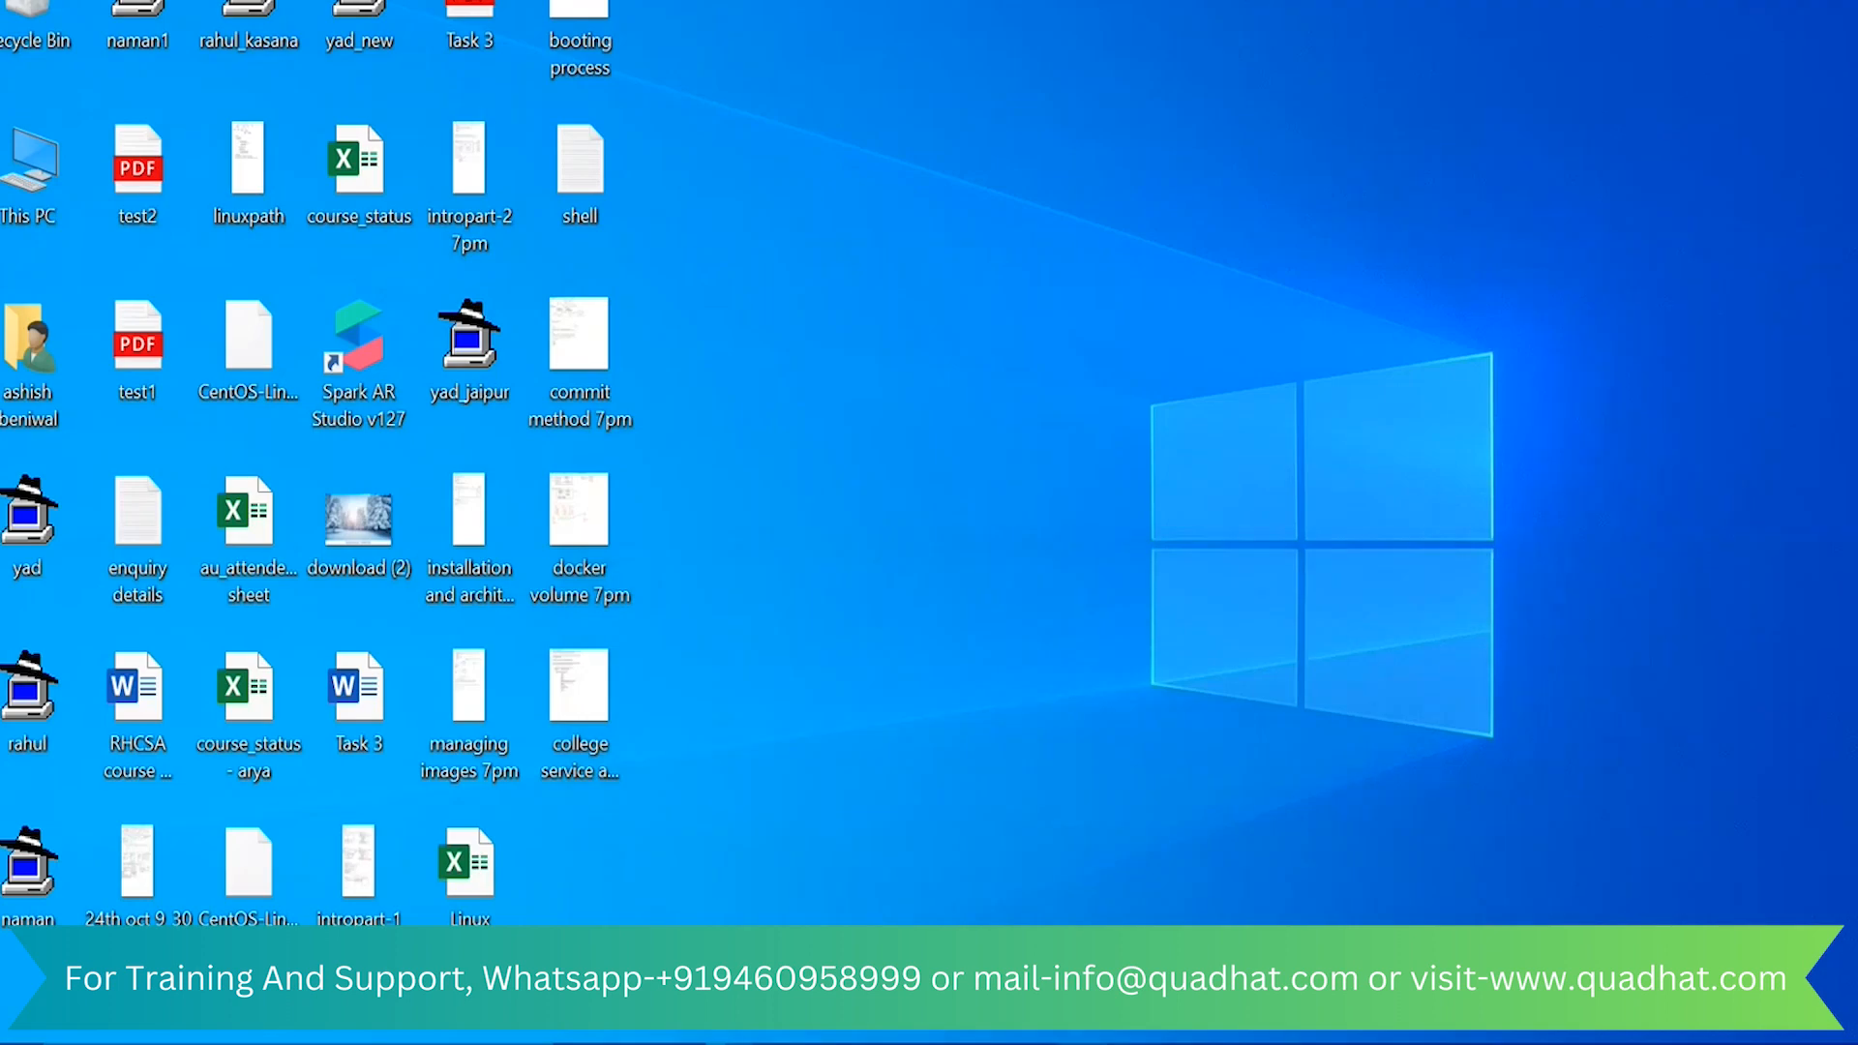
{"action": "mouse_move", "coordinate": [1085, 1043]}
{"action": "left_click", "coordinate": [1175, 862]}
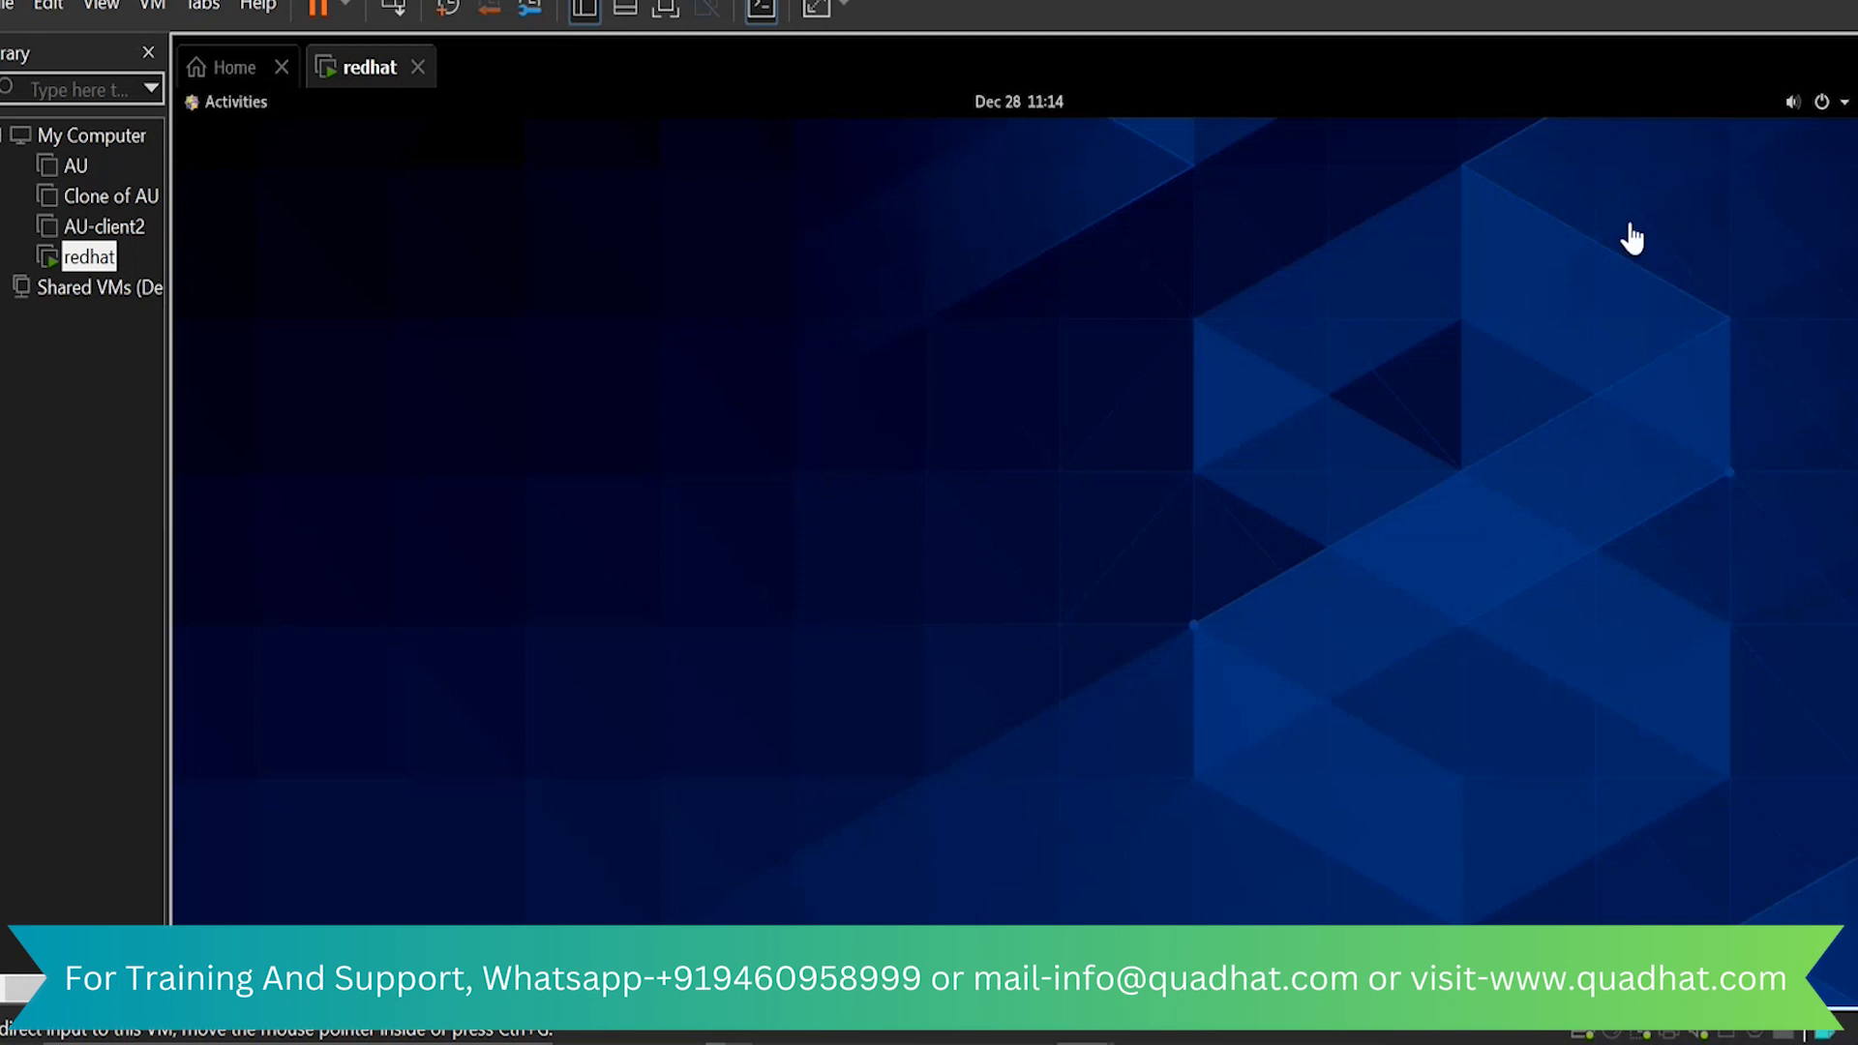
Look through the wired network, user account and power options of the CentOS desktop, cancelling the power-off request
{"action": "left_click", "coordinate": [1845, 104]}
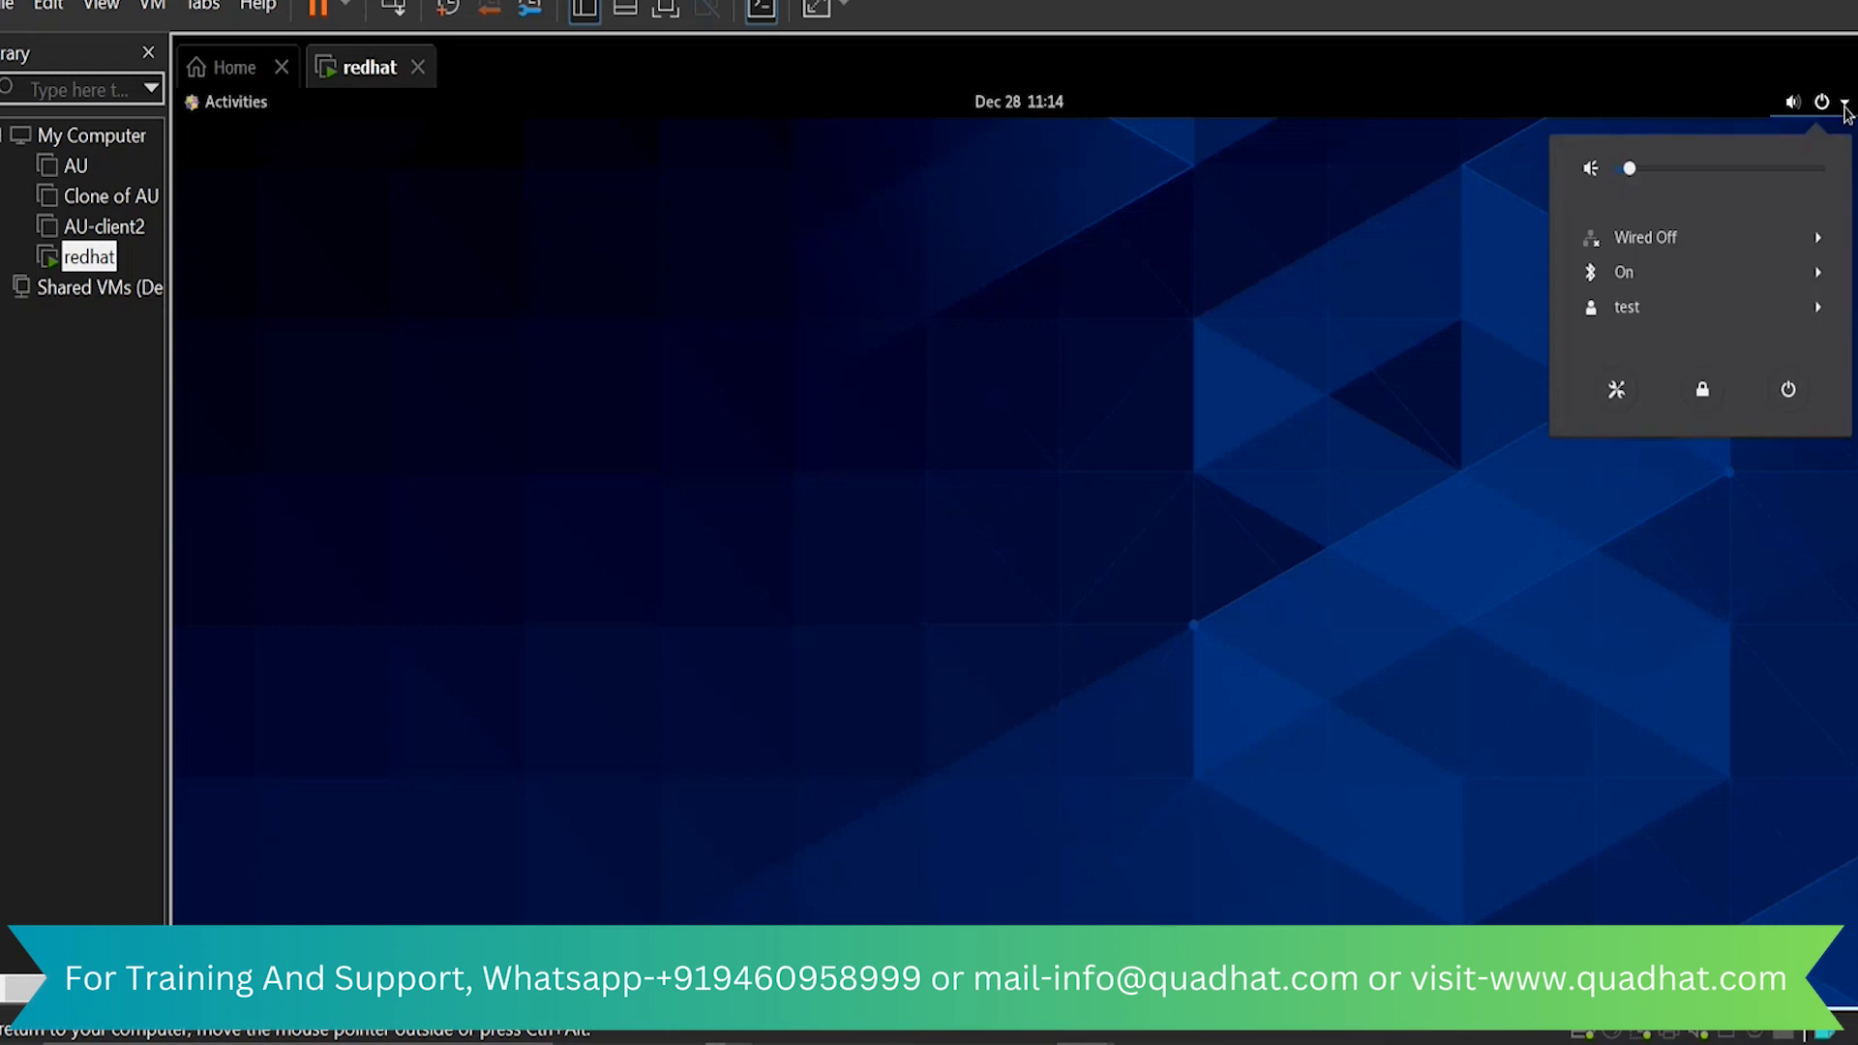
{"action": "left_click", "coordinate": [1705, 244]}
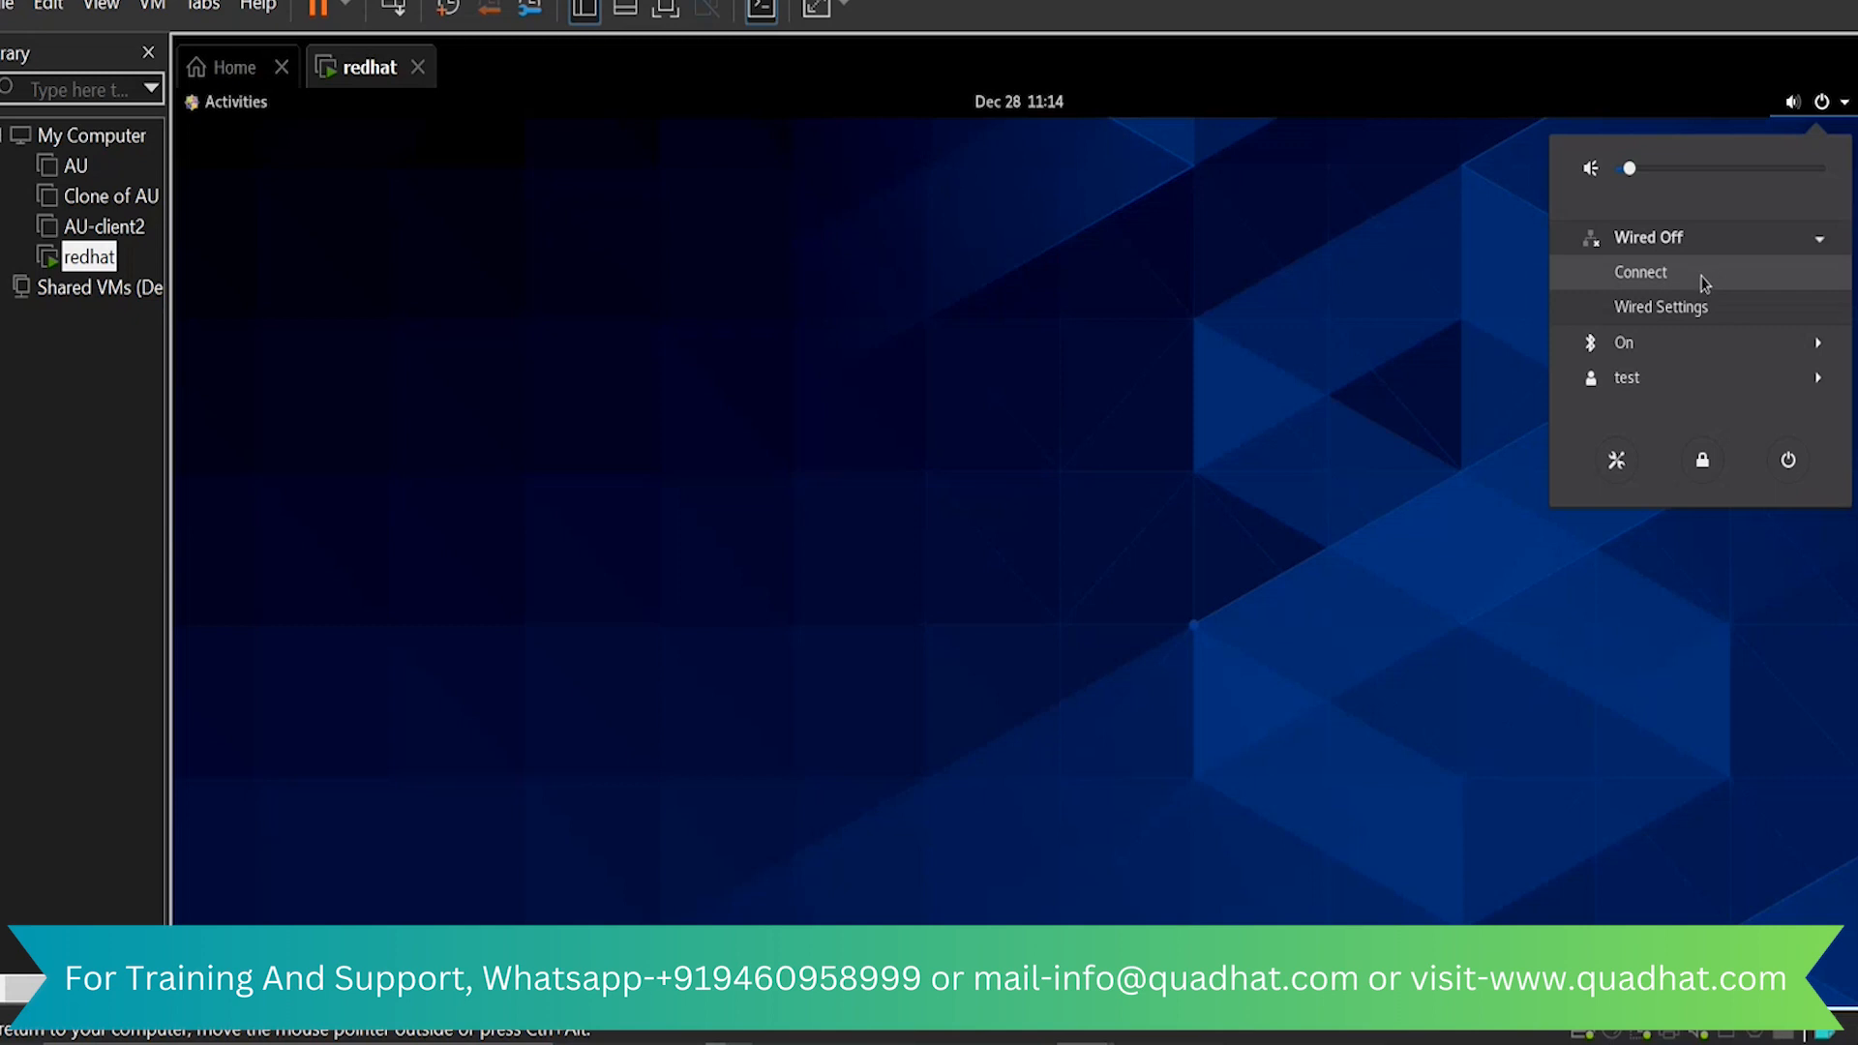
{"action": "left_click", "coordinate": [1686, 387]}
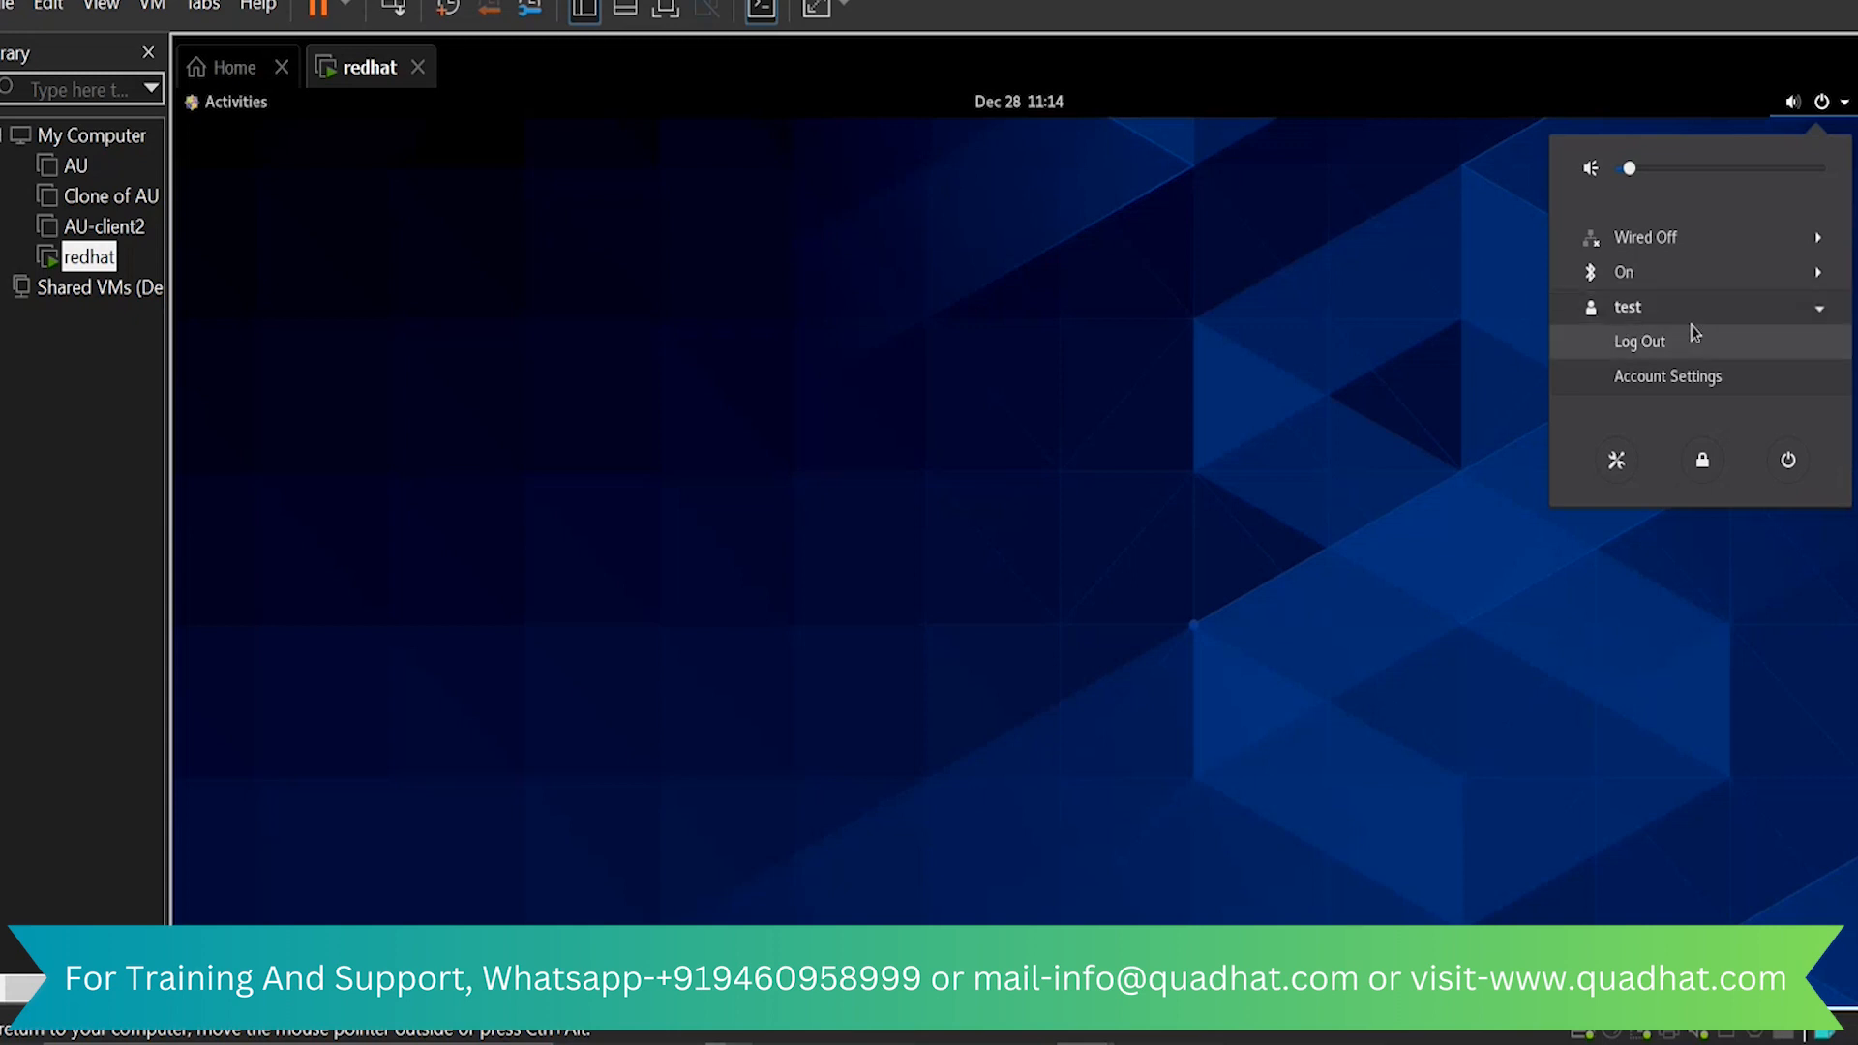
{"action": "left_click", "coordinate": [1788, 460]}
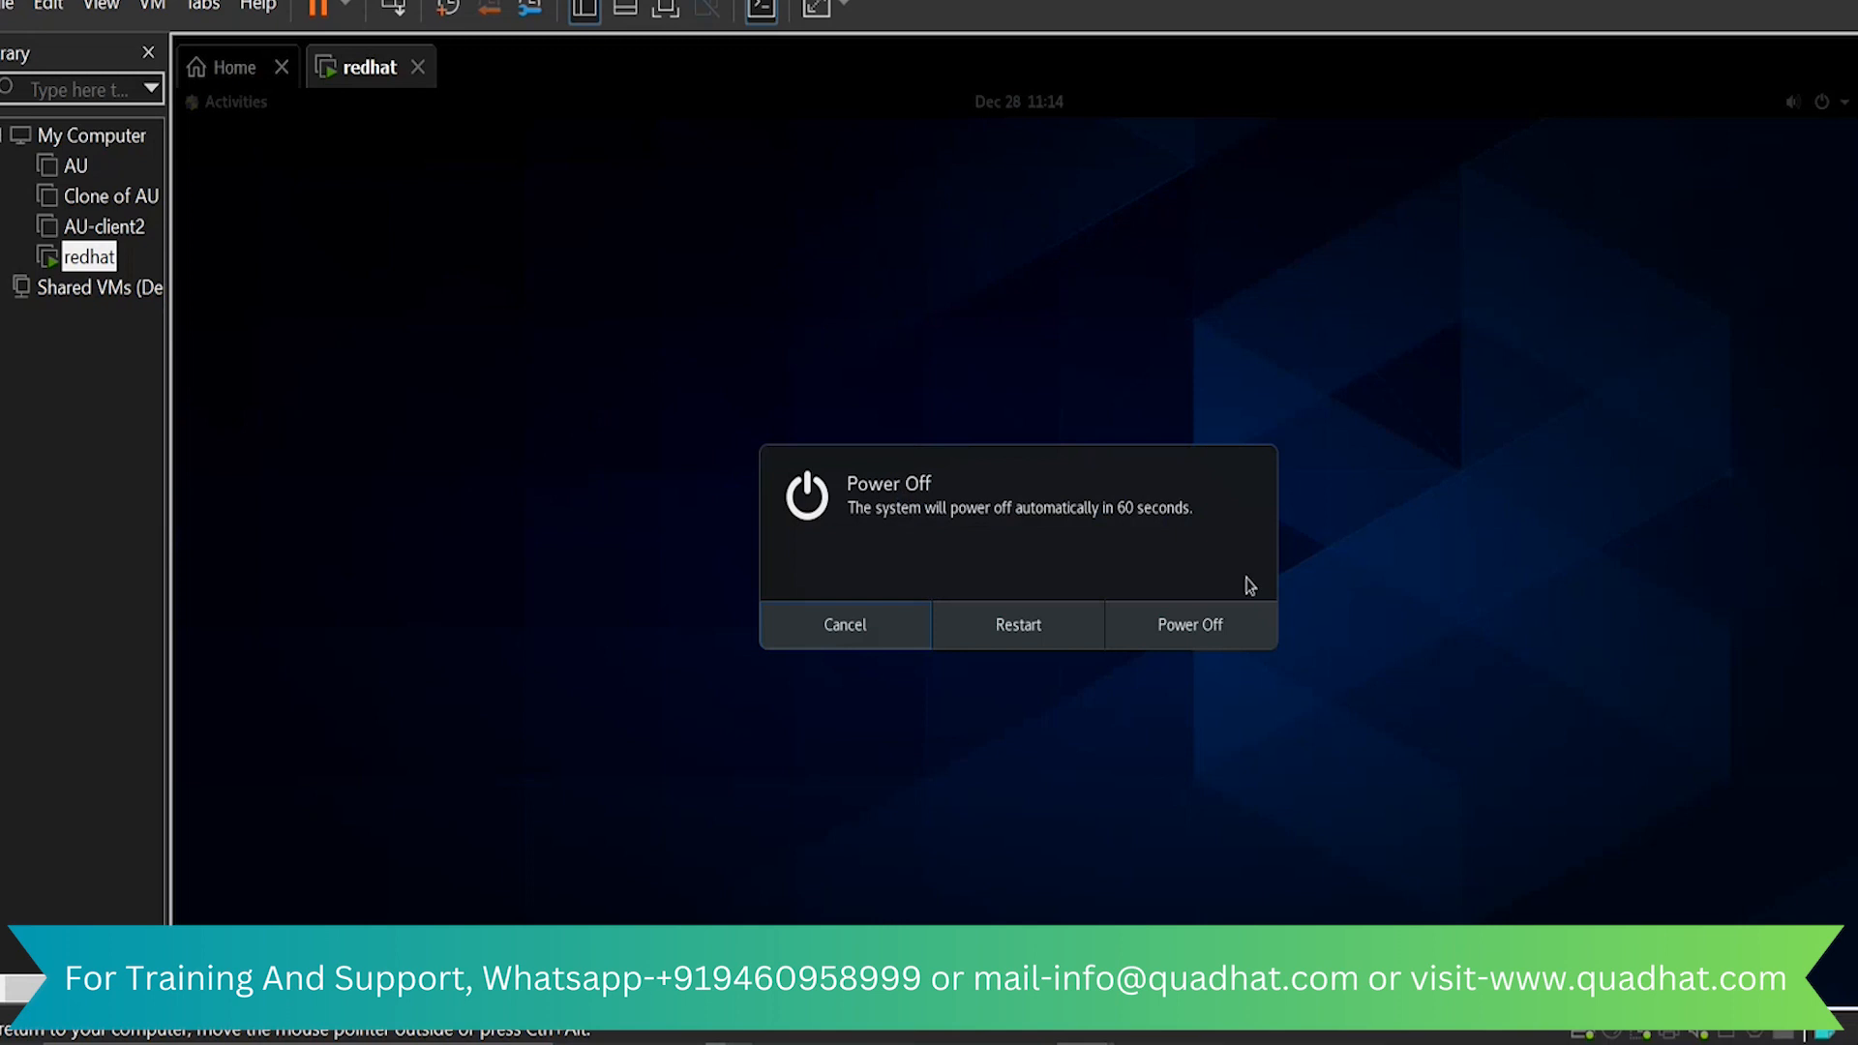
{"action": "left_click", "coordinate": [860, 630]}
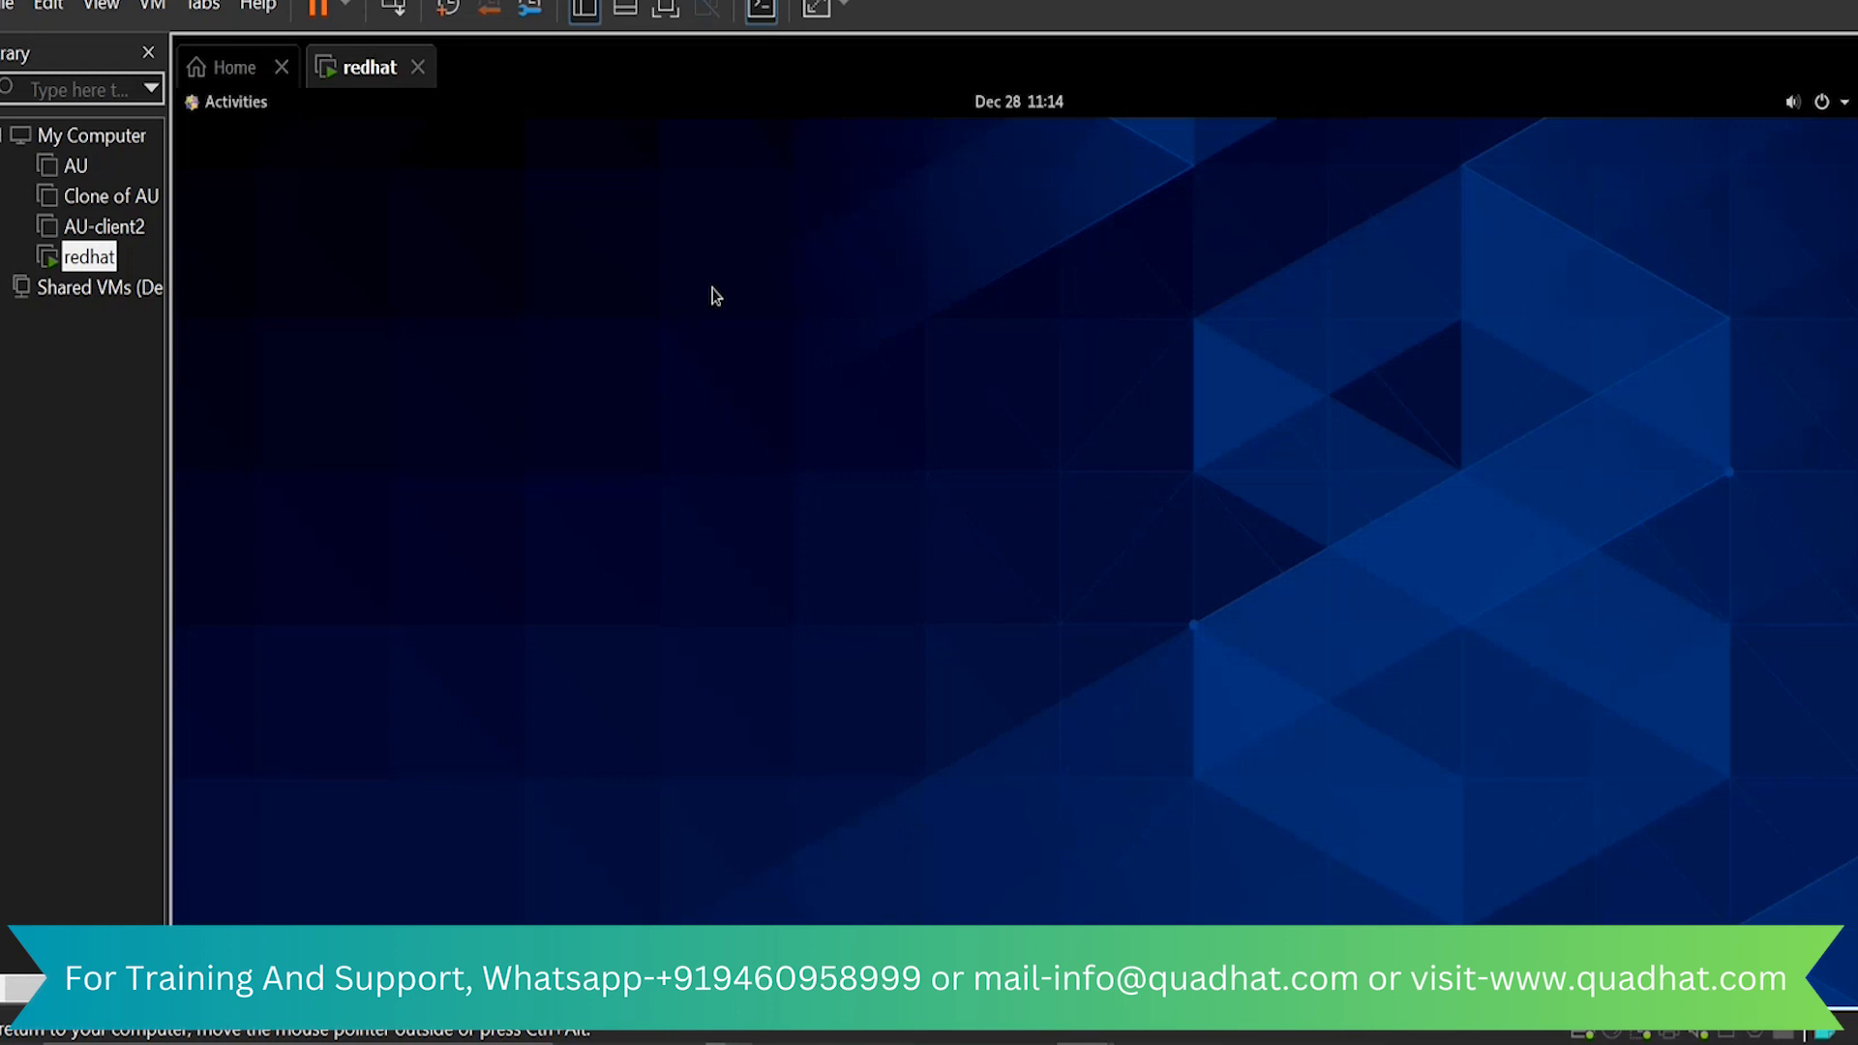
Examine the Activities overview and the installed applications, and return to the empty desktop
{"action": "left_click", "coordinate": [223, 102]}
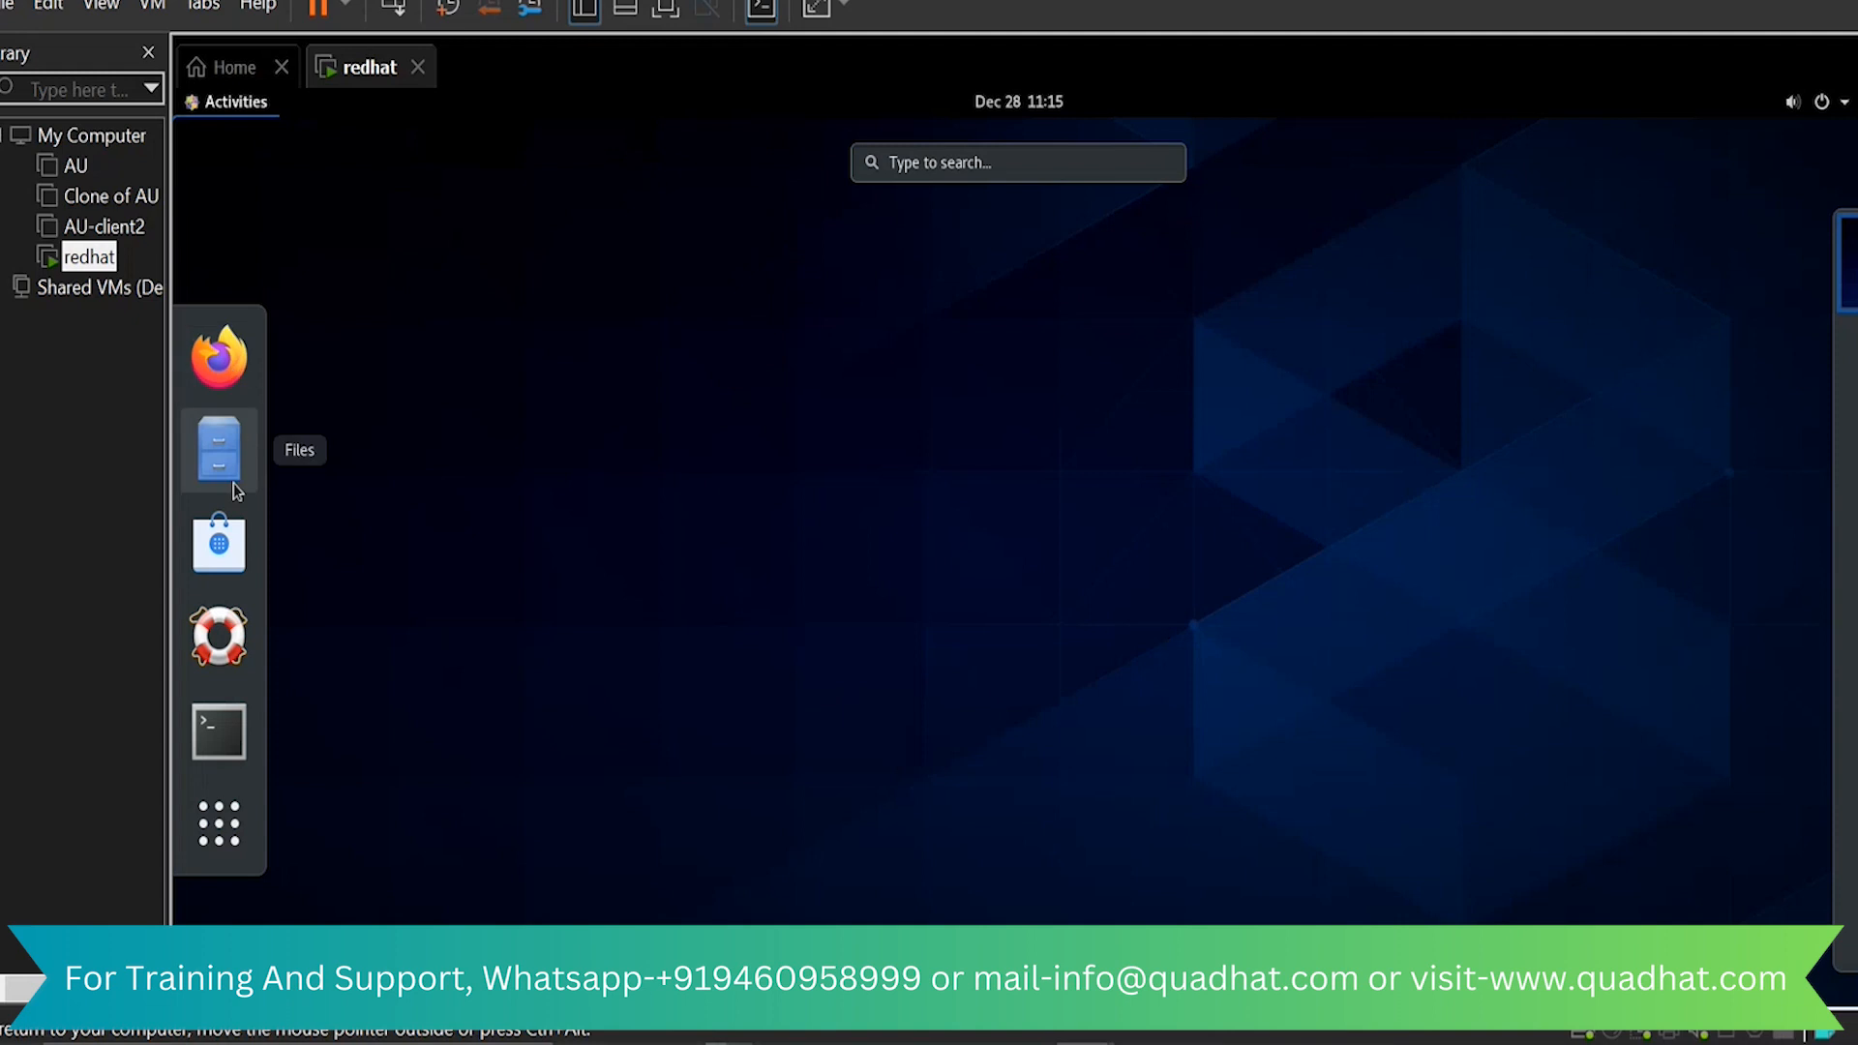
{"action": "left_click", "coordinate": [221, 819]}
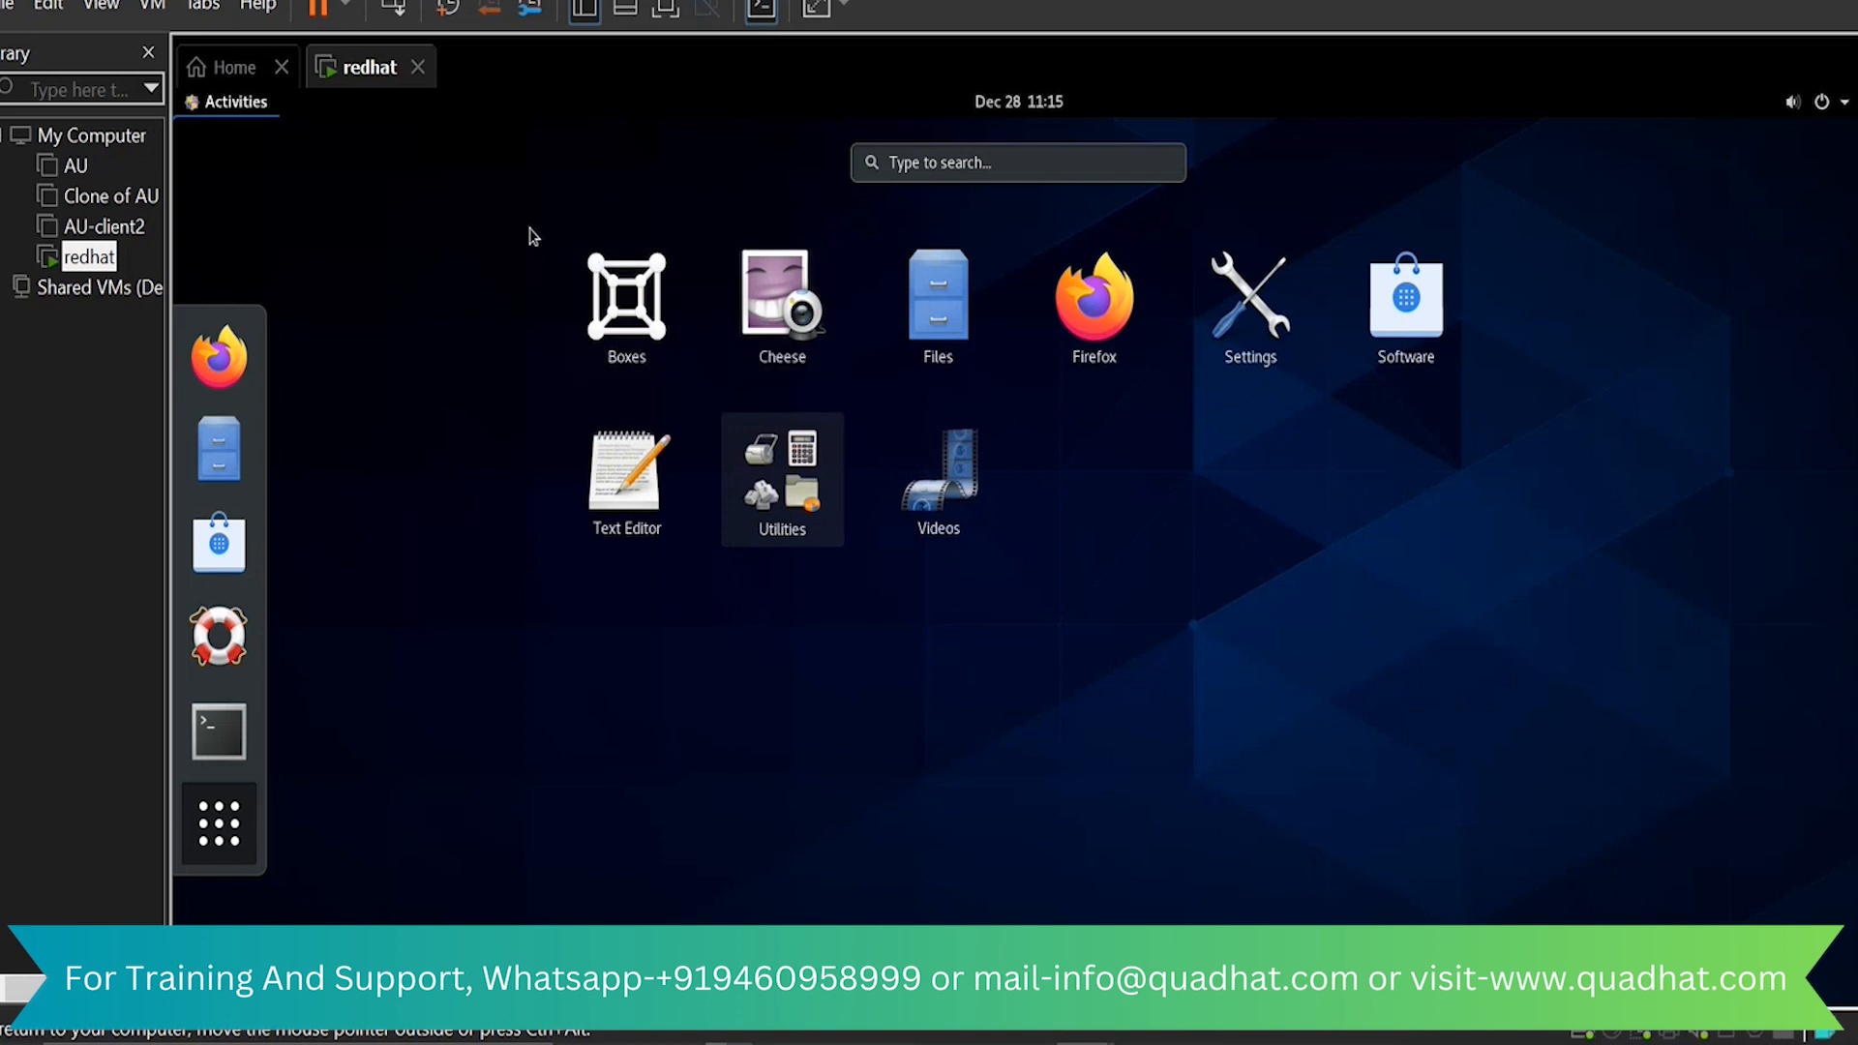
{"action": "left_click", "coordinate": [963, 161]}
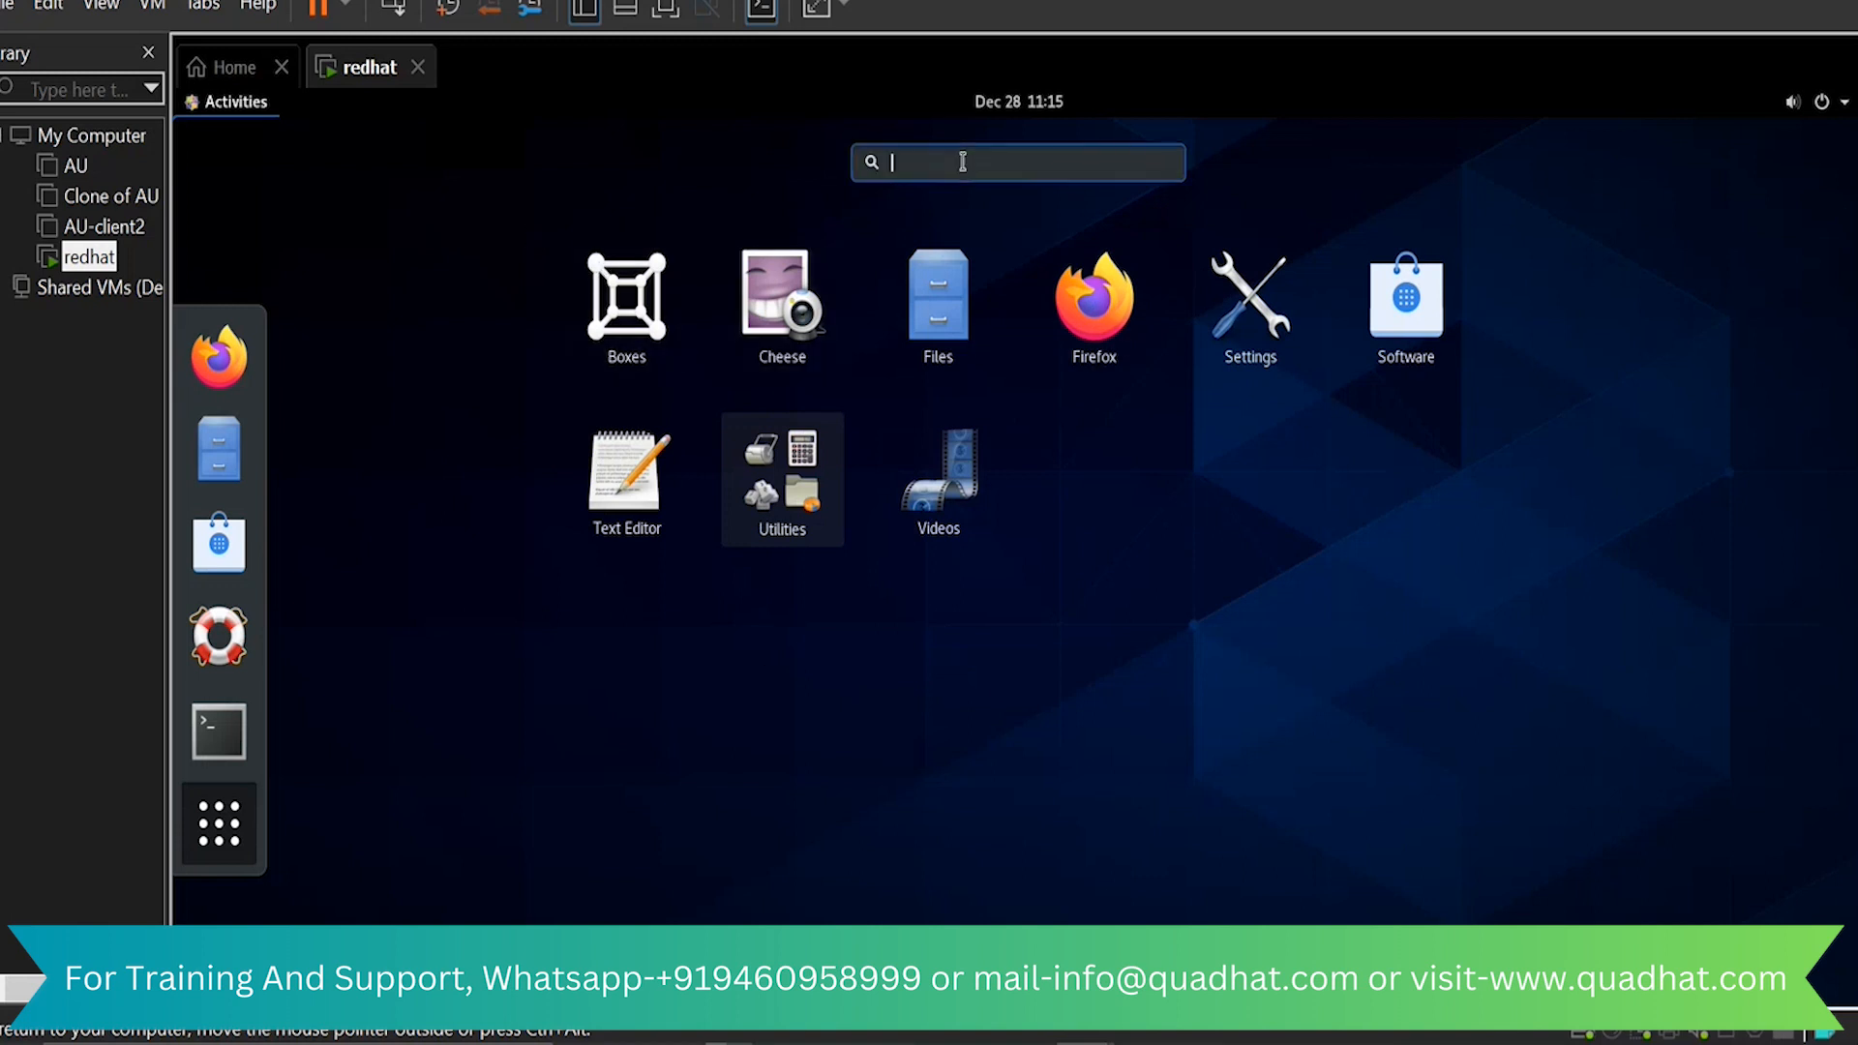
{"action": "left_click", "coordinate": [495, 169]}
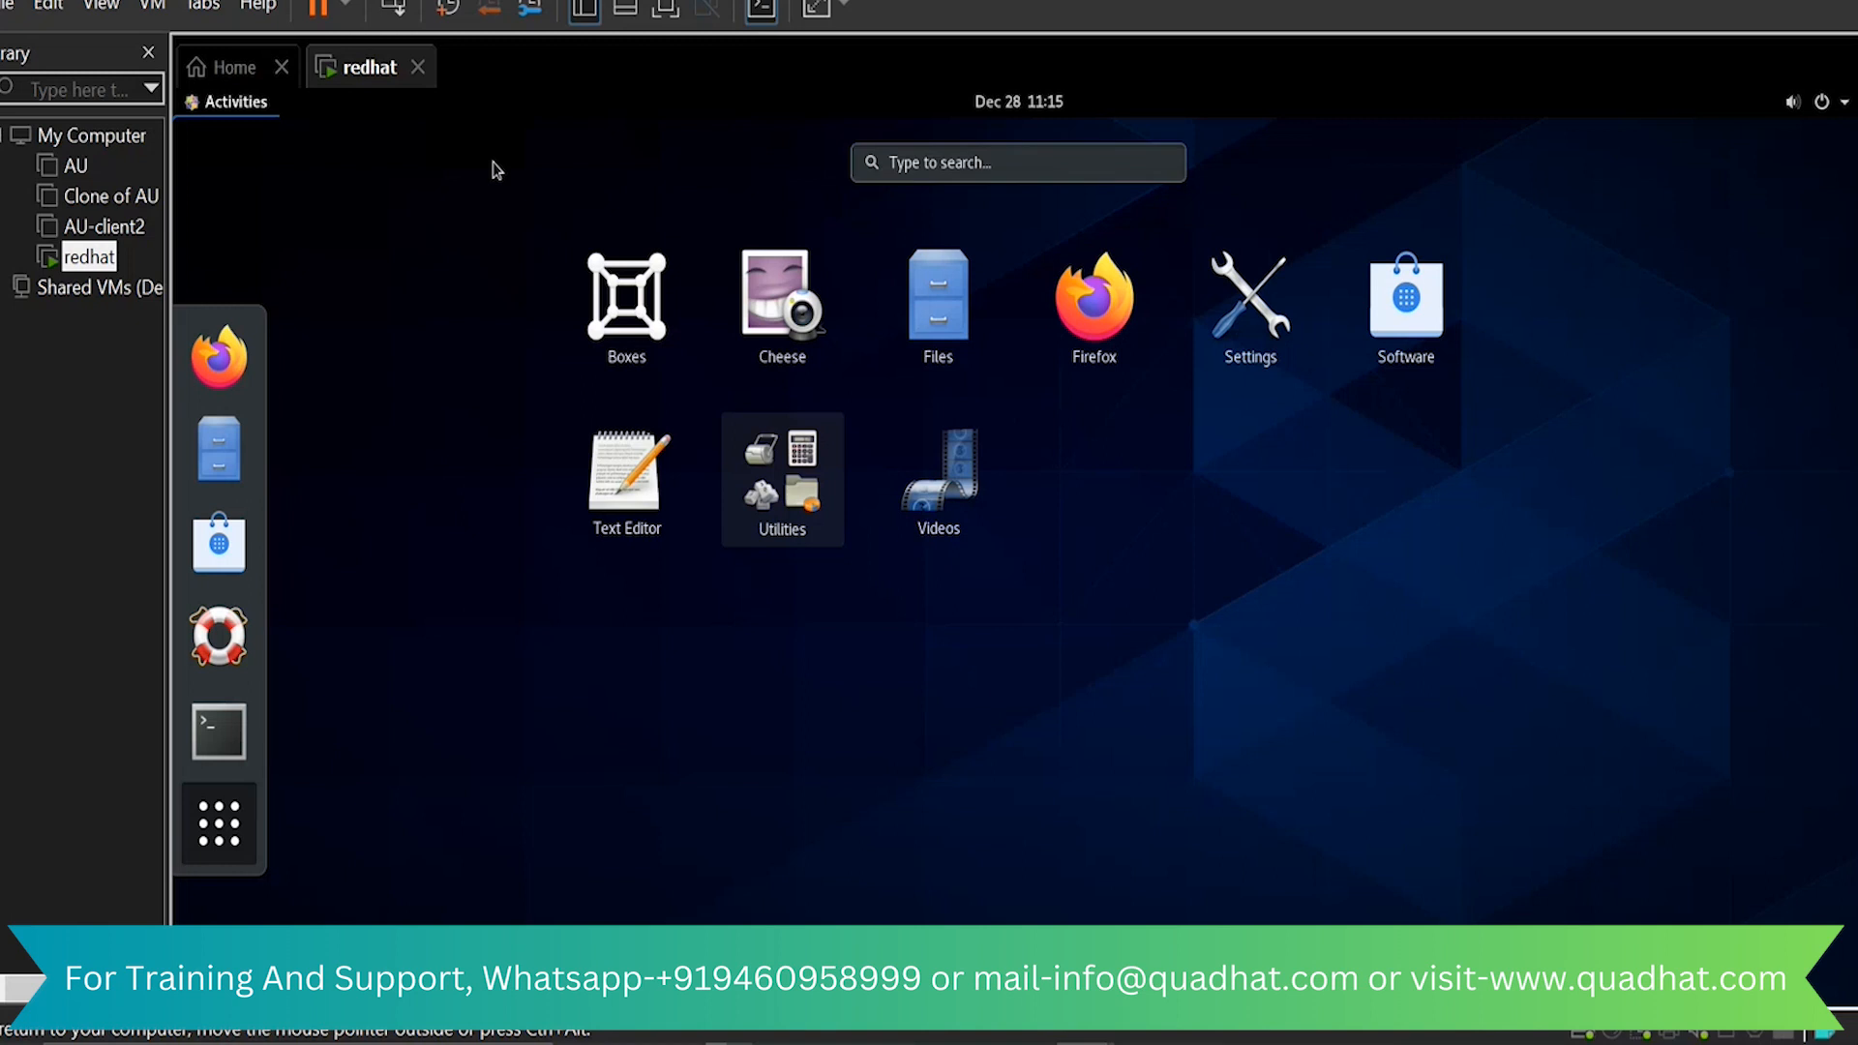
{"action": "left_click", "coordinate": [496, 169]}
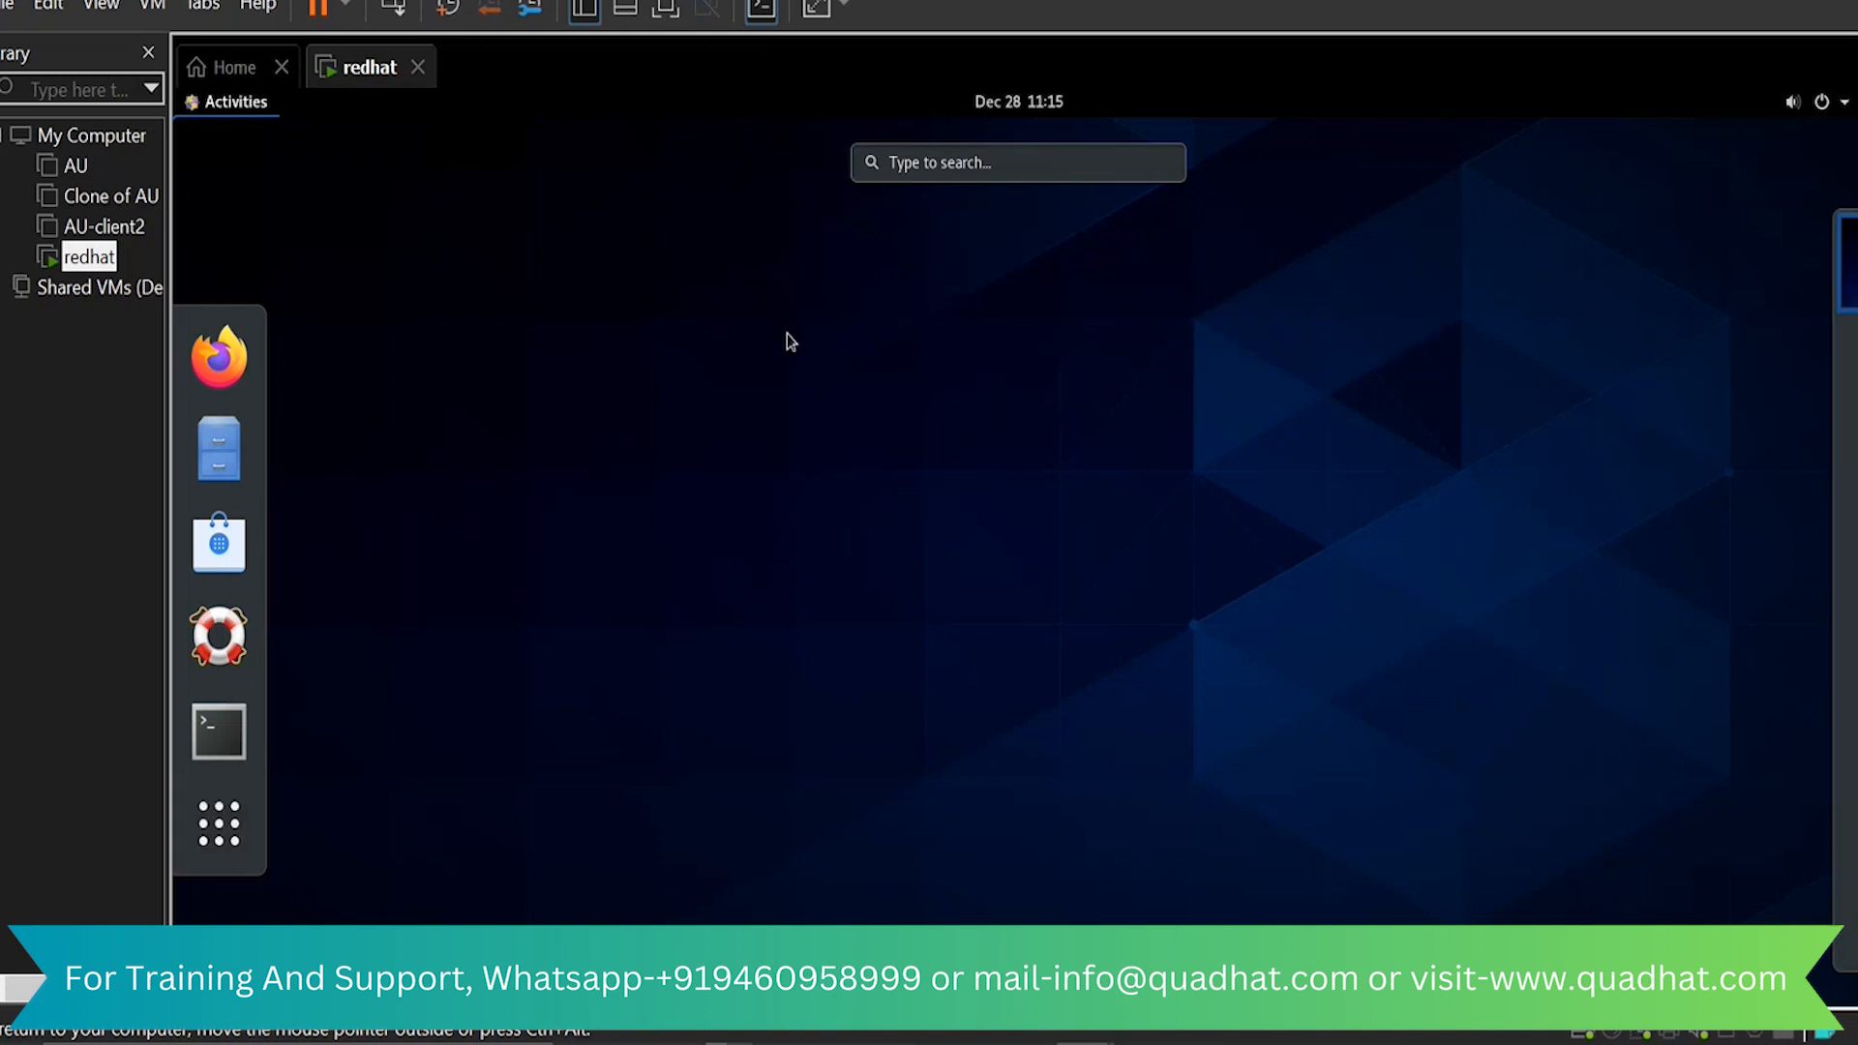
{"action": "left_click", "coordinate": [791, 343]}
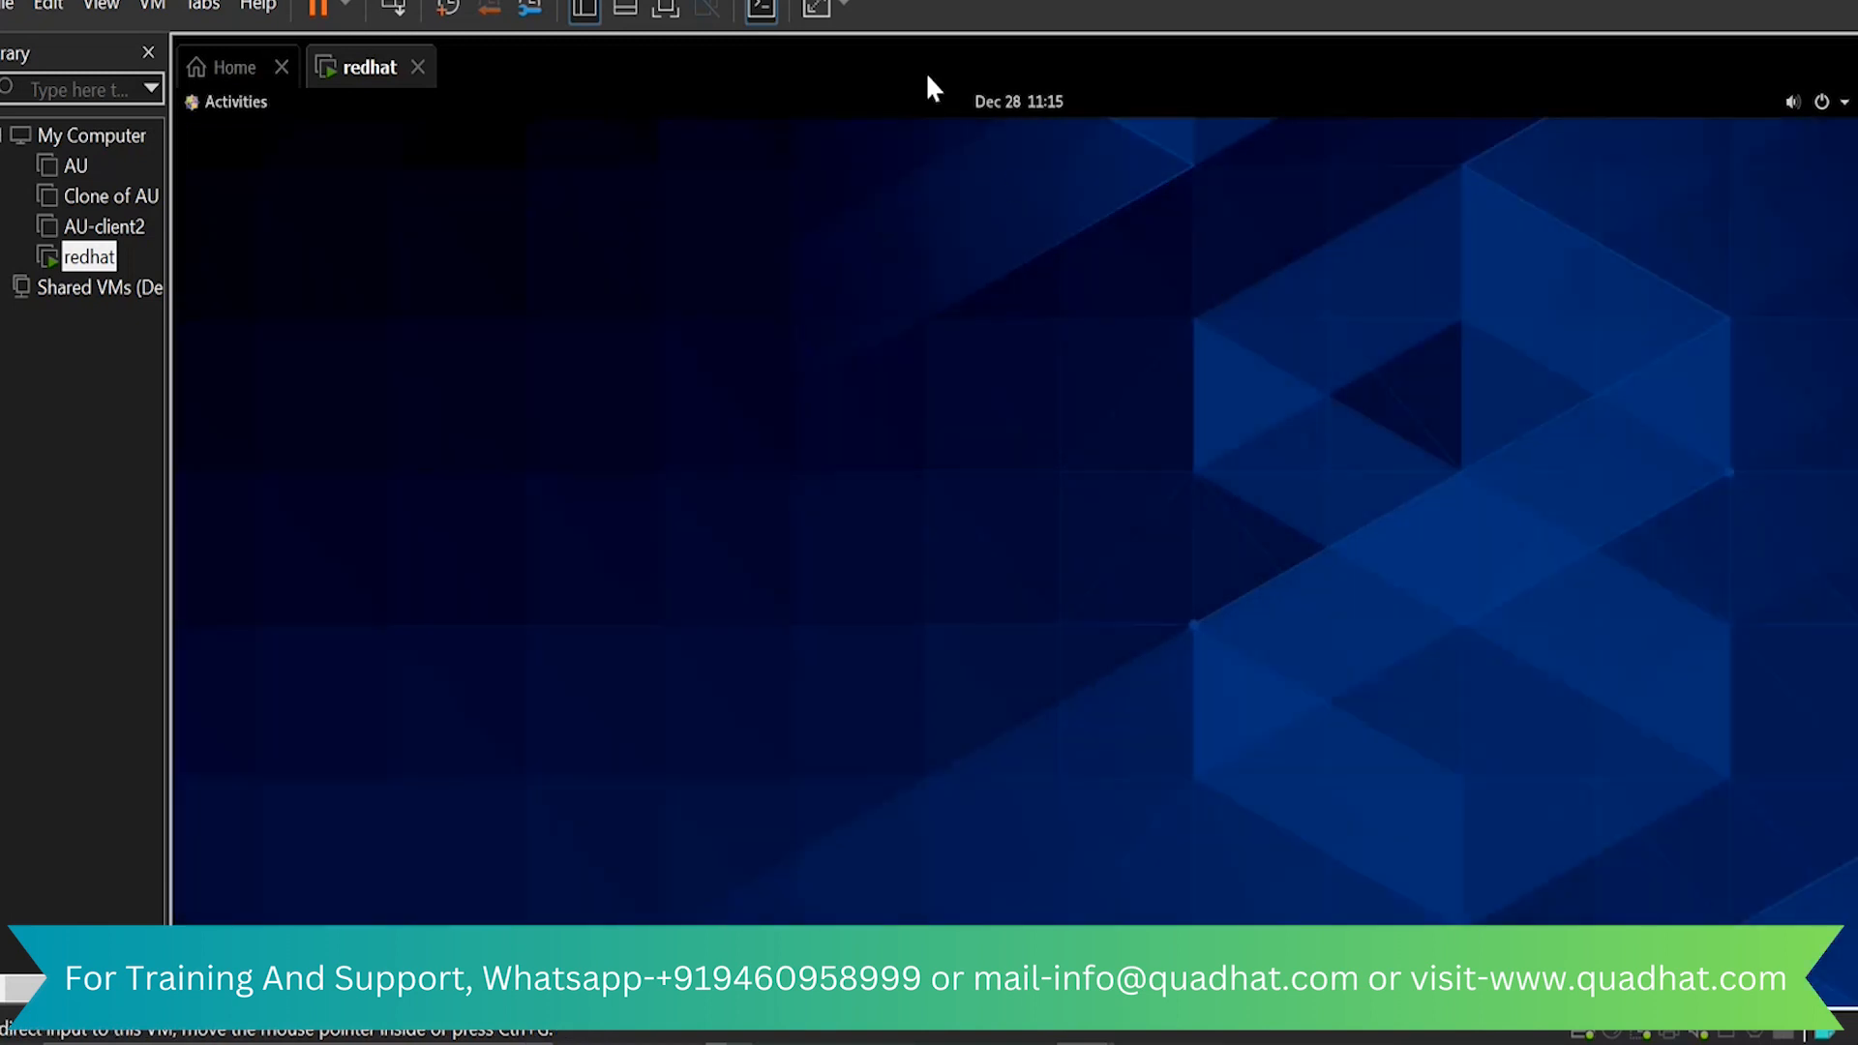
Log out of the test user's session and confirm the logout
{"action": "left_click", "coordinate": [1837, 103]}
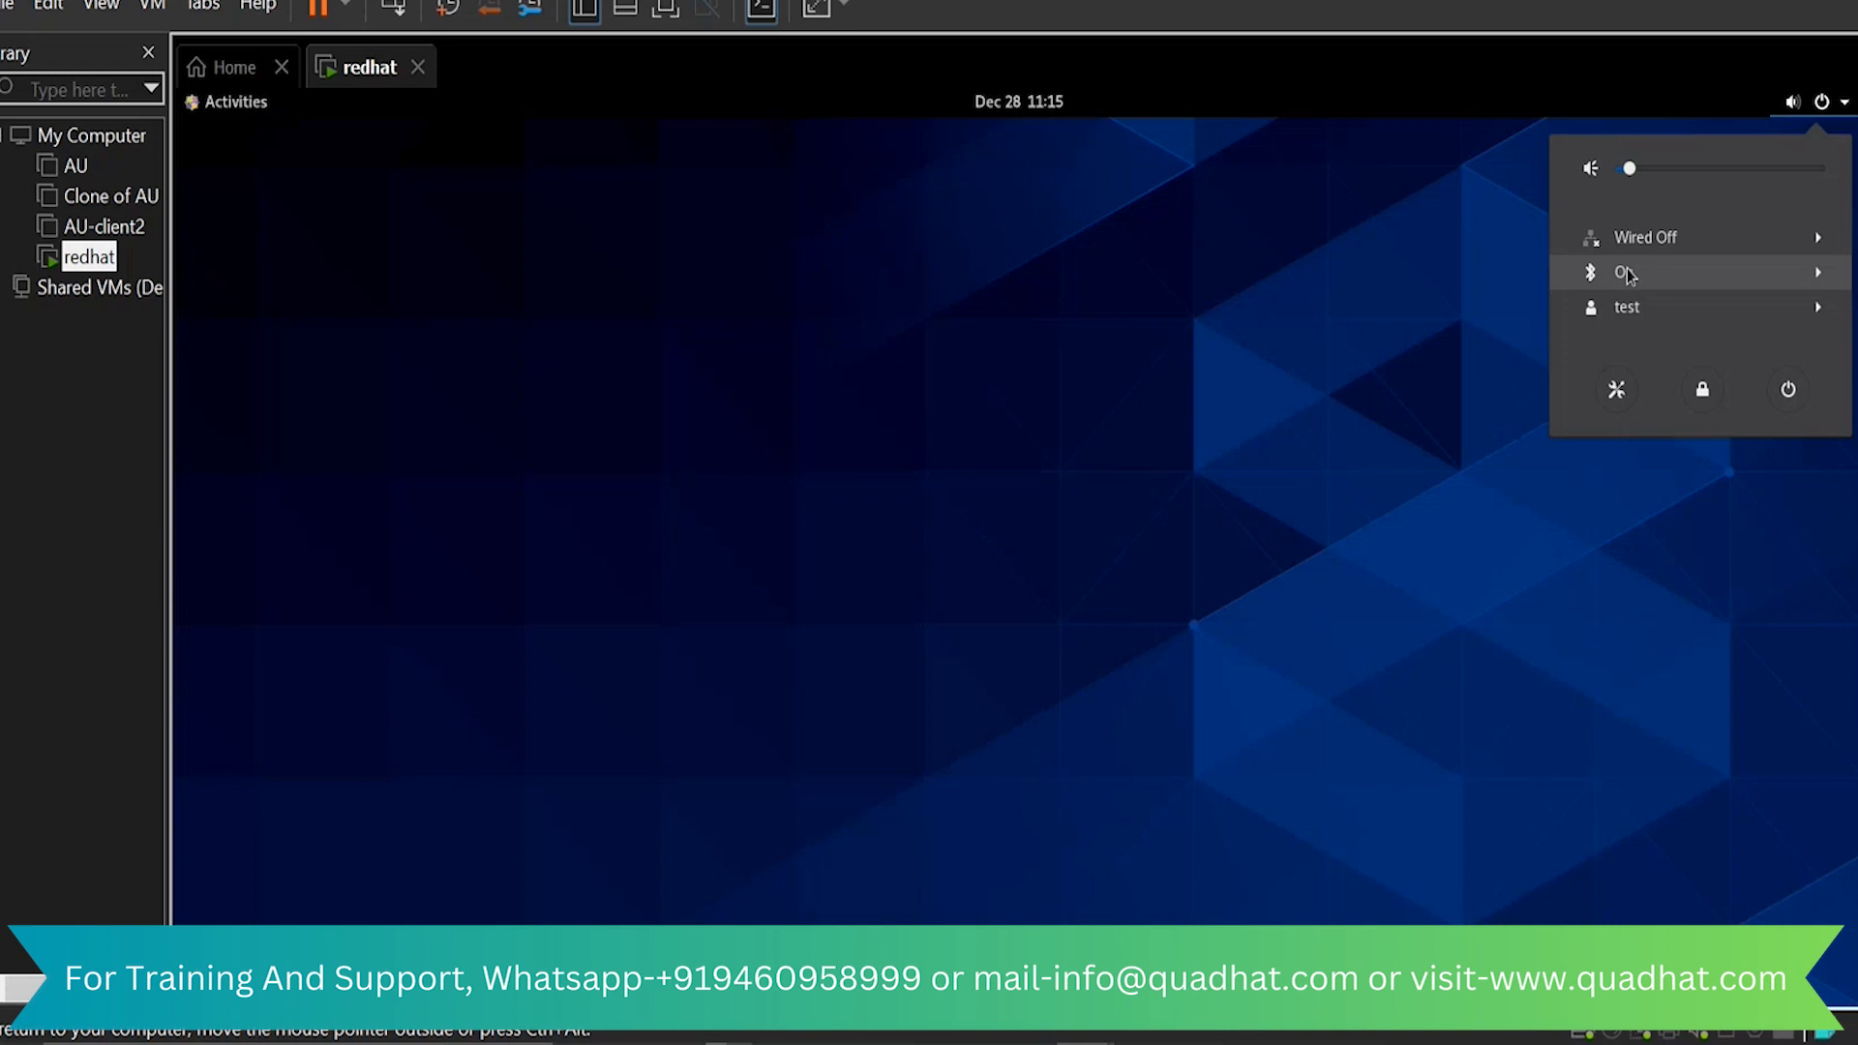
{"action": "left_click", "coordinate": [1650, 321]}
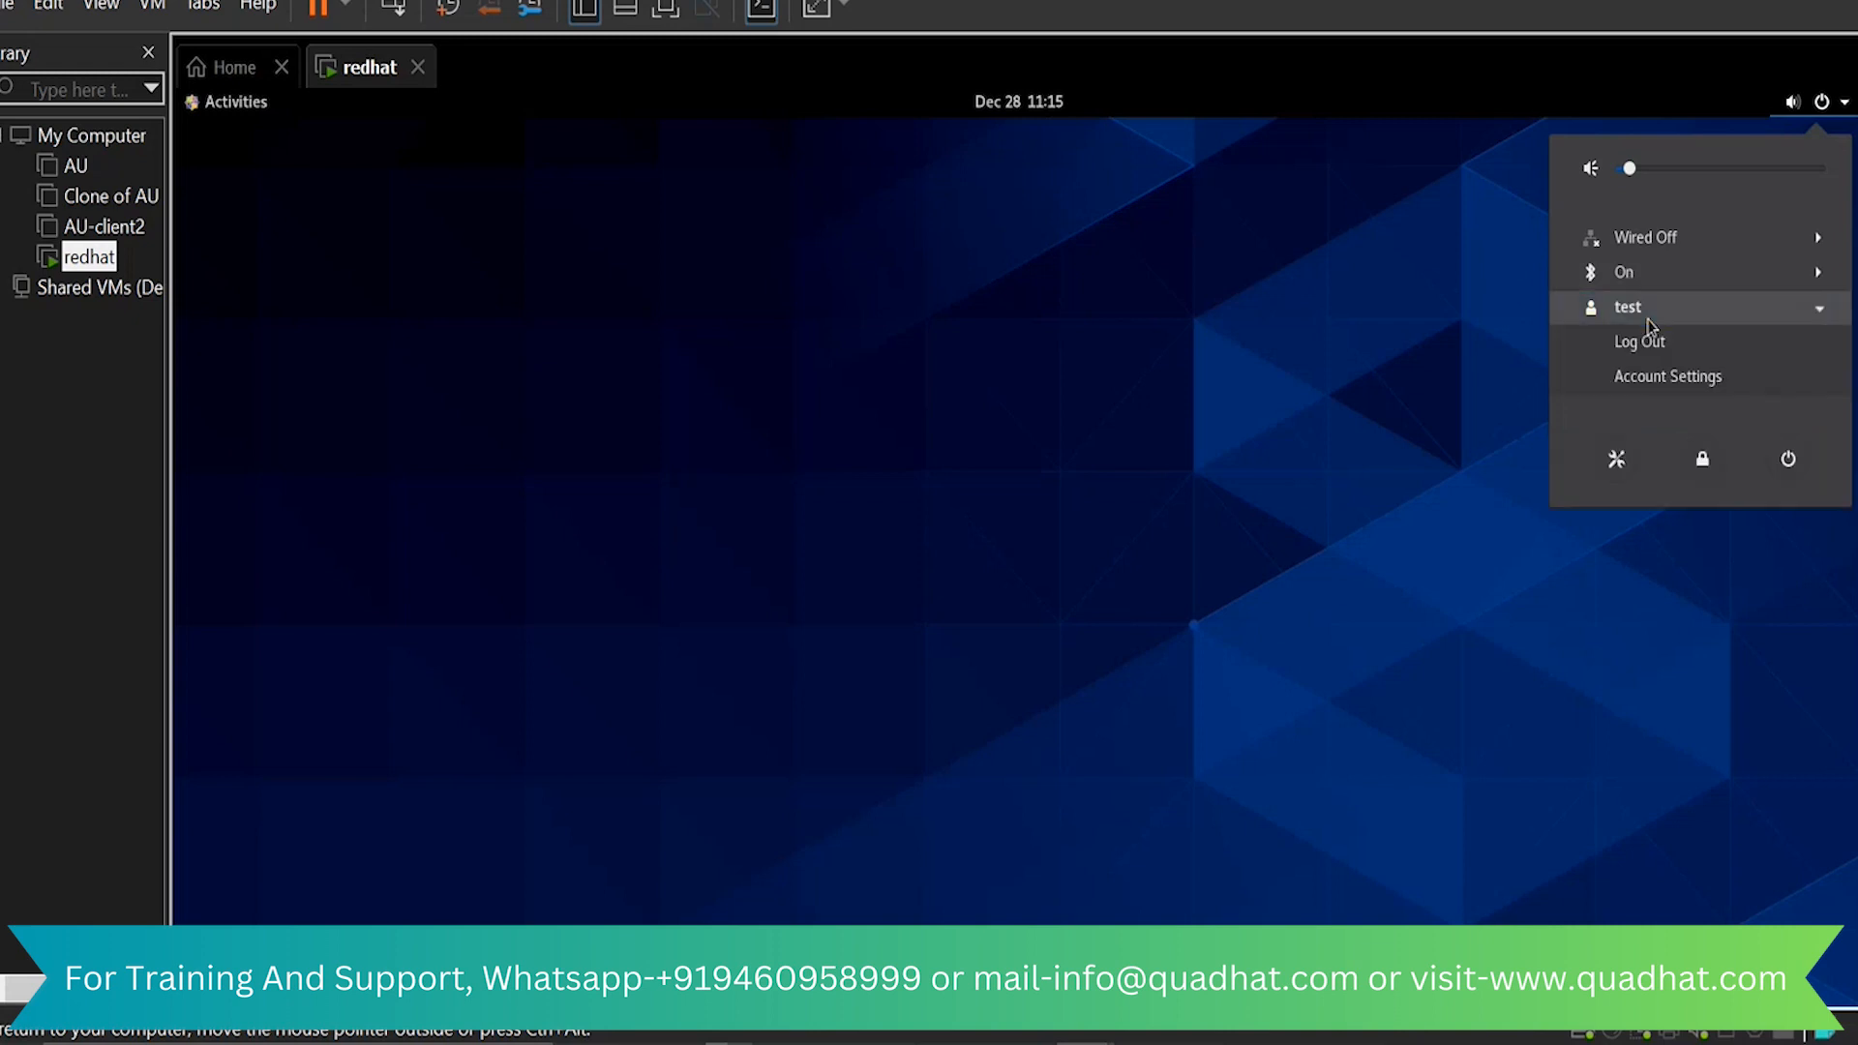
{"action": "left_click", "coordinate": [1637, 453]}
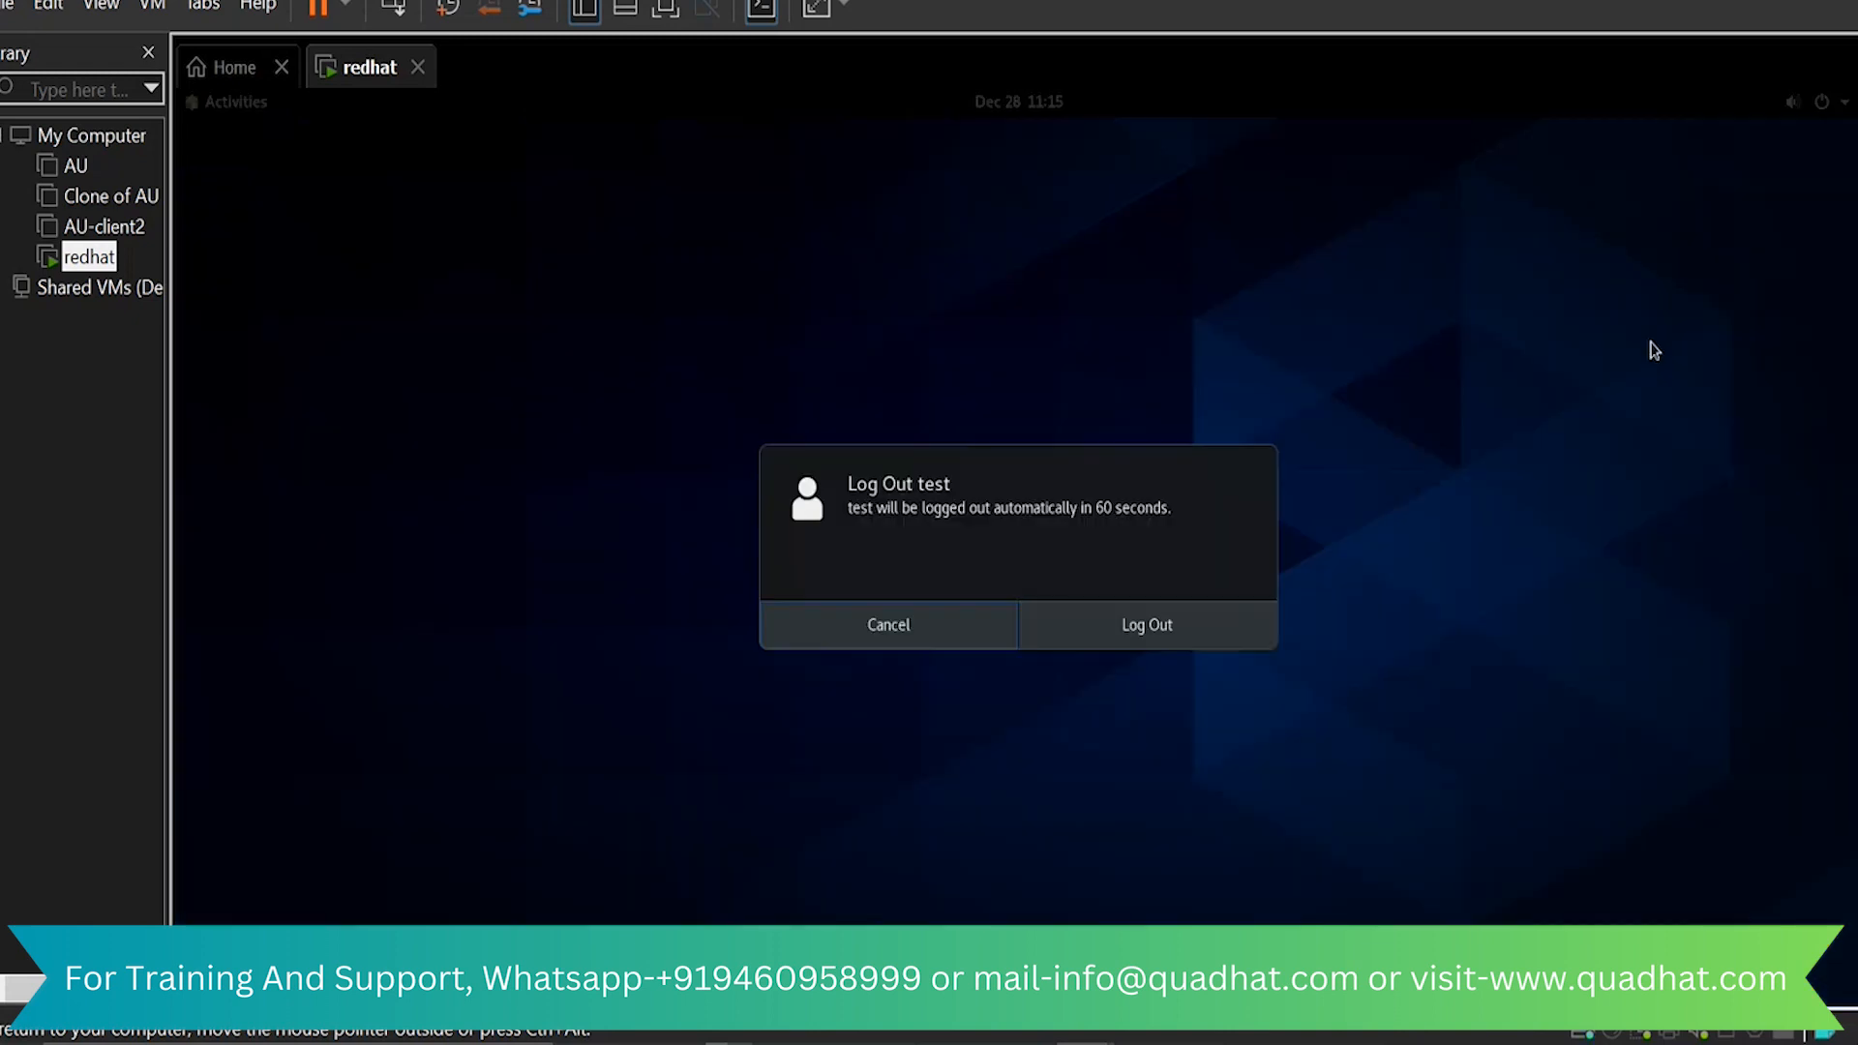
{"action": "left_click", "coordinate": [1149, 644]}
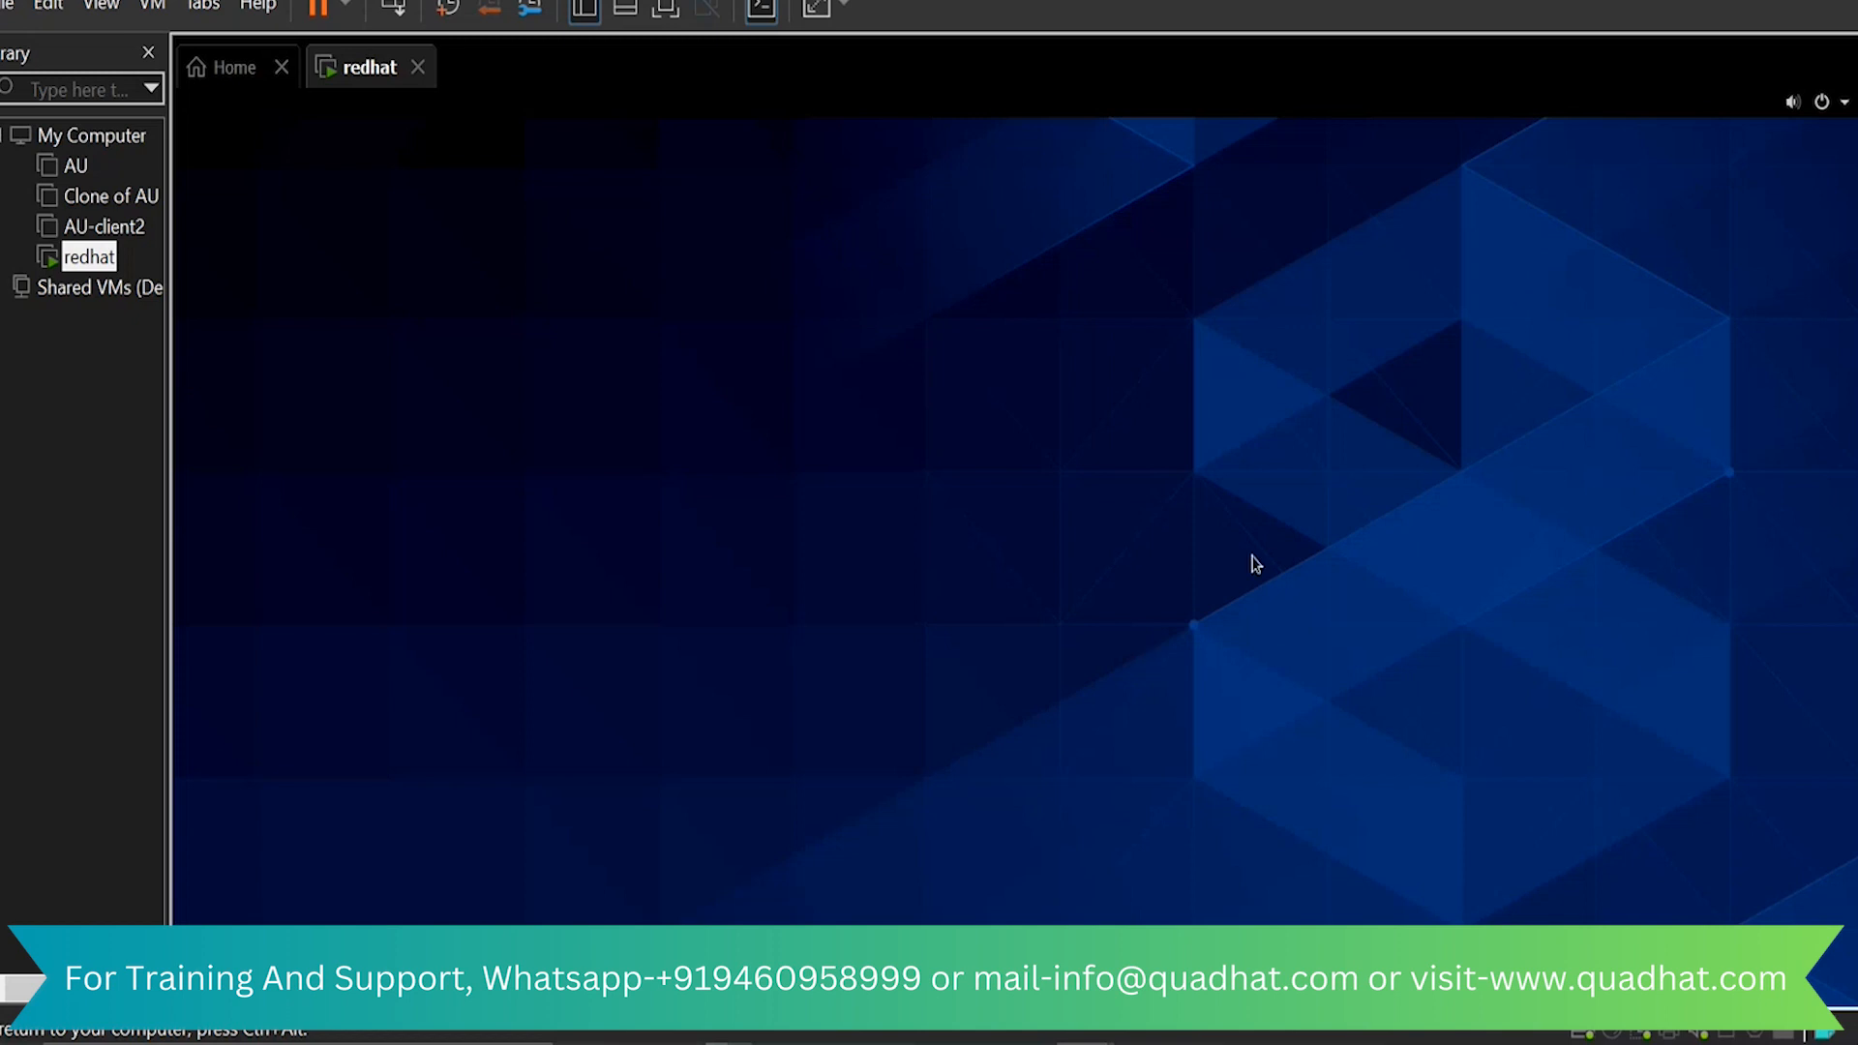
Log out of the remaining gnome-initial-setup session to reach the login screen
{"action": "left_click", "coordinate": [1846, 107]}
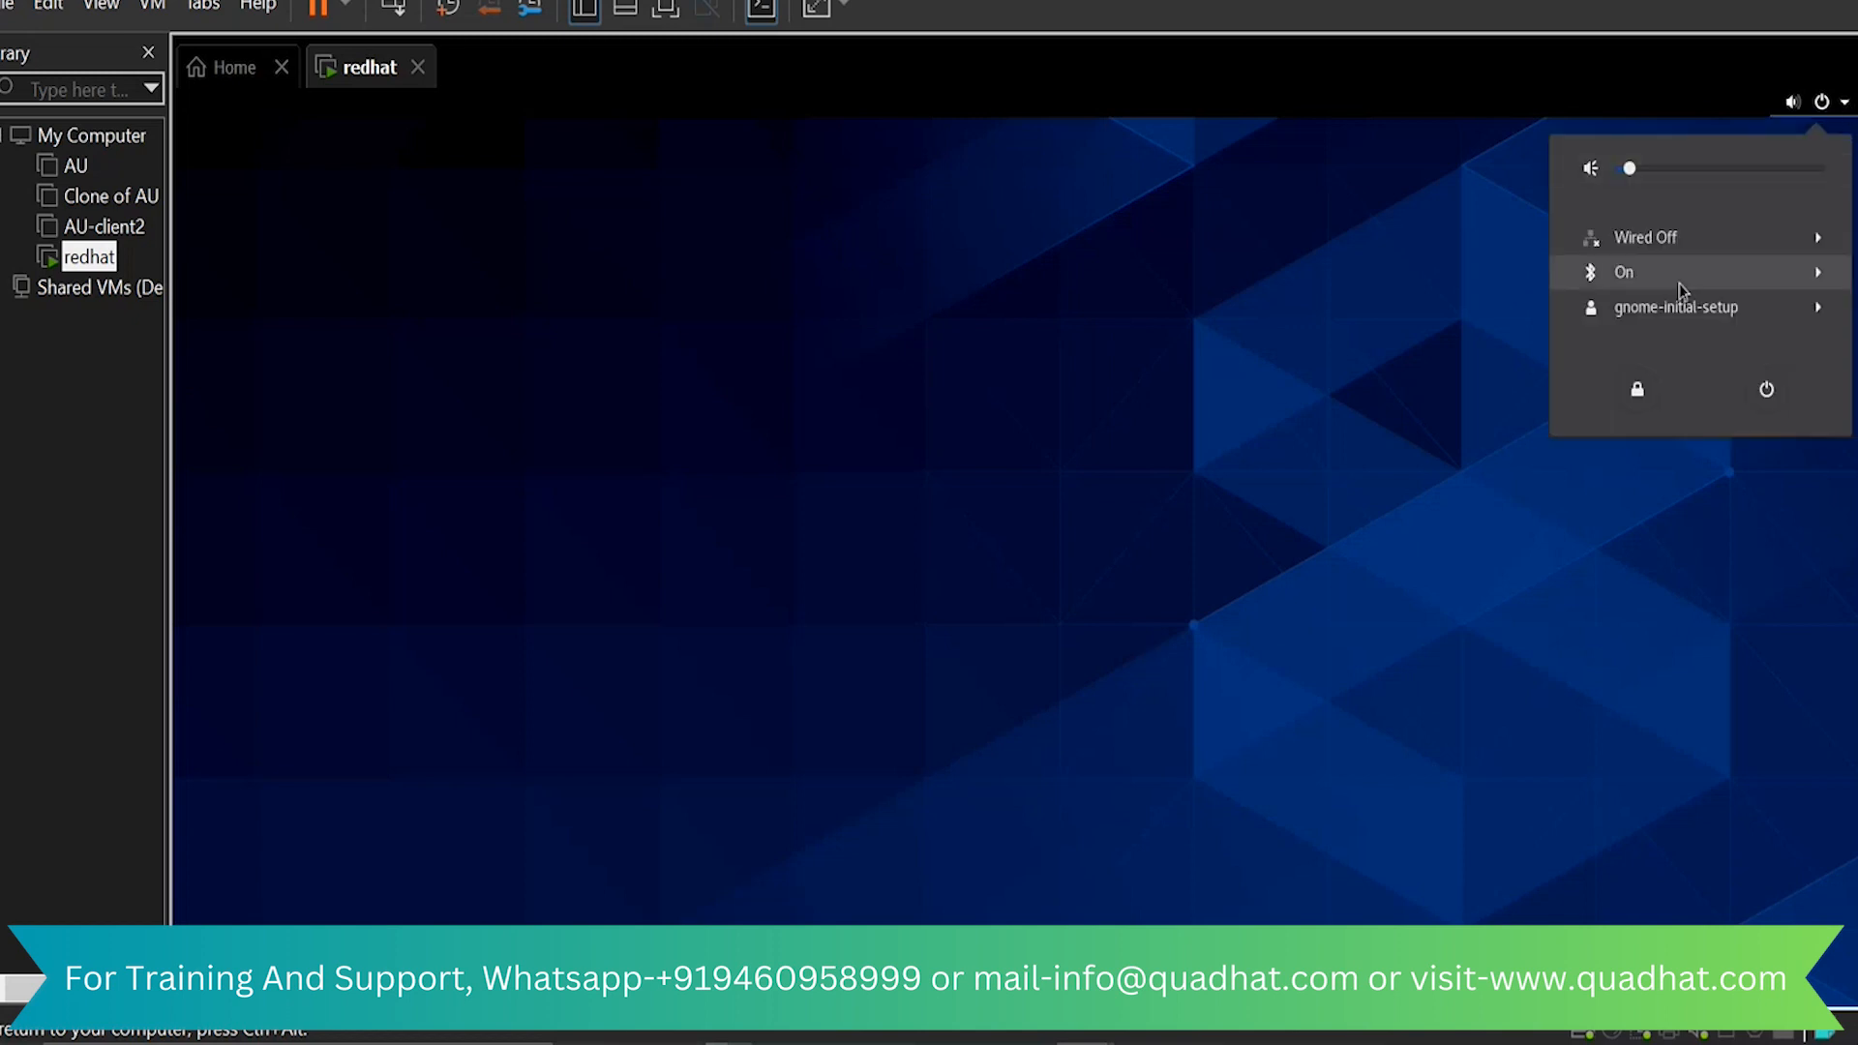
{"action": "left_click", "coordinate": [1676, 312]}
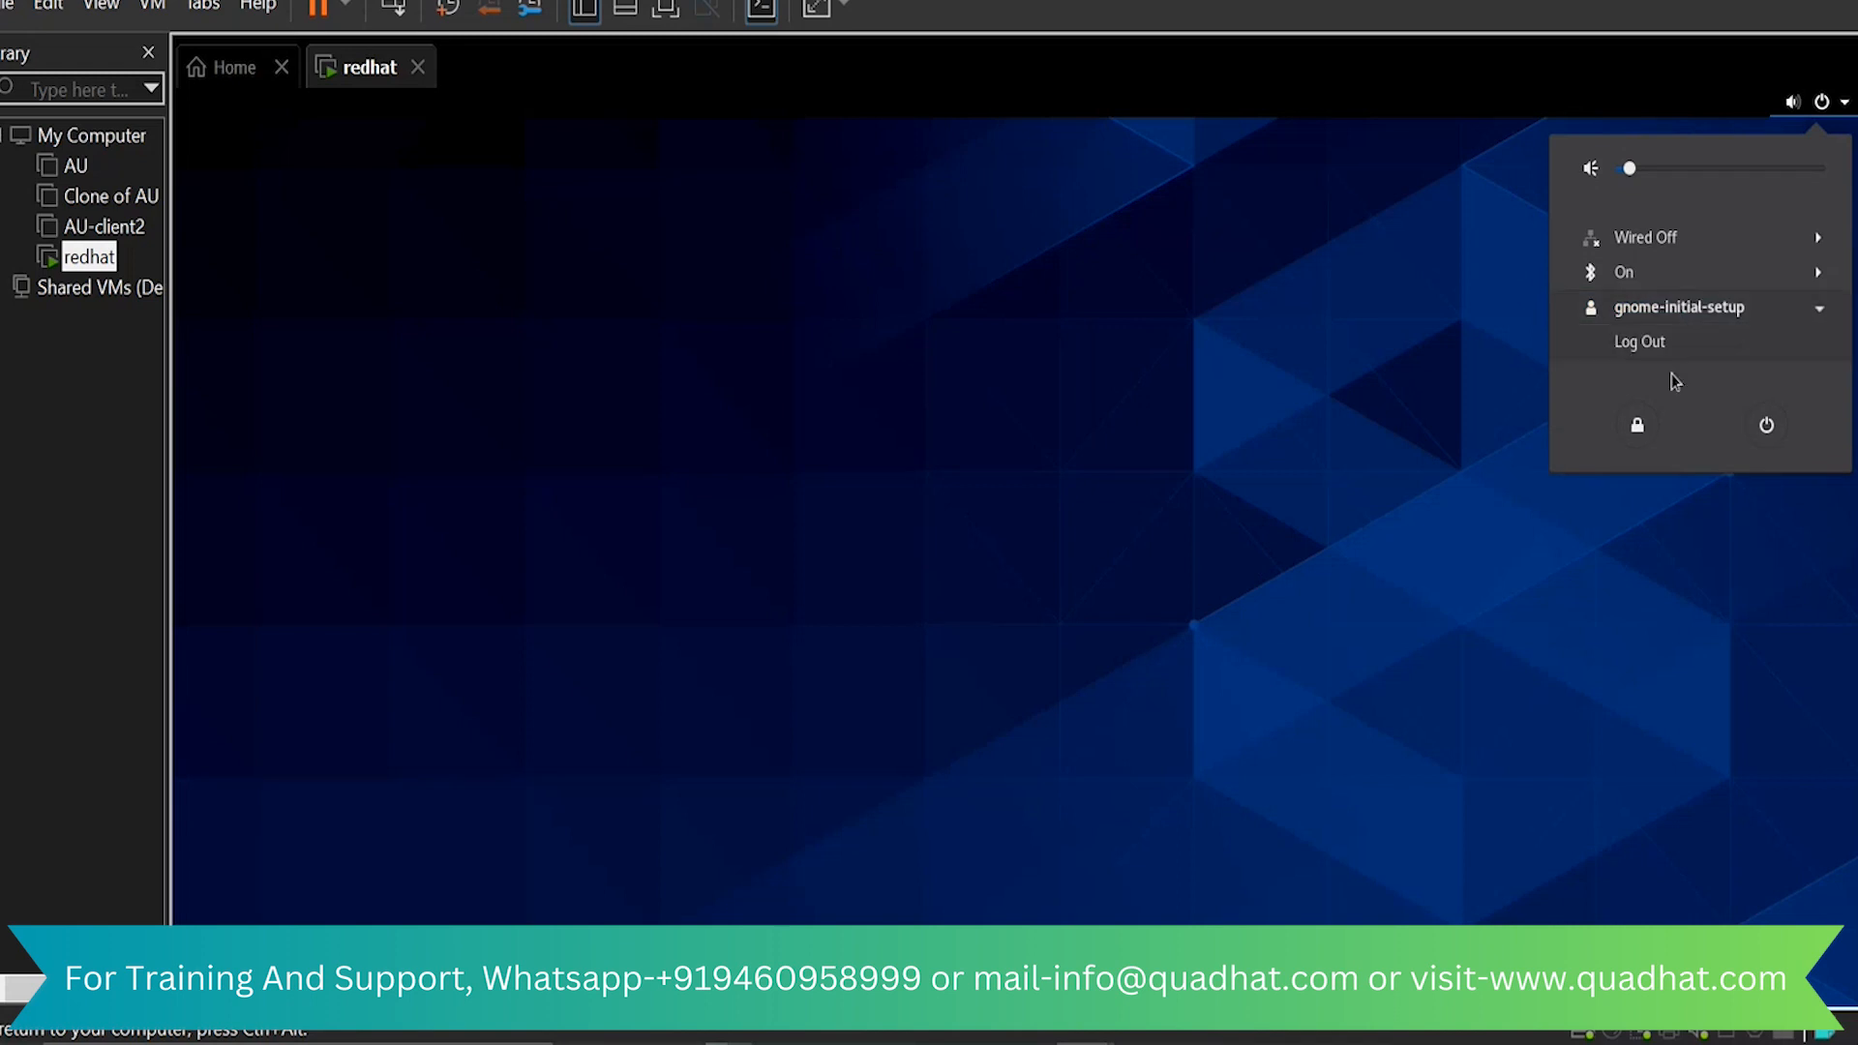
{"action": "left_click", "coordinate": [1680, 344]}
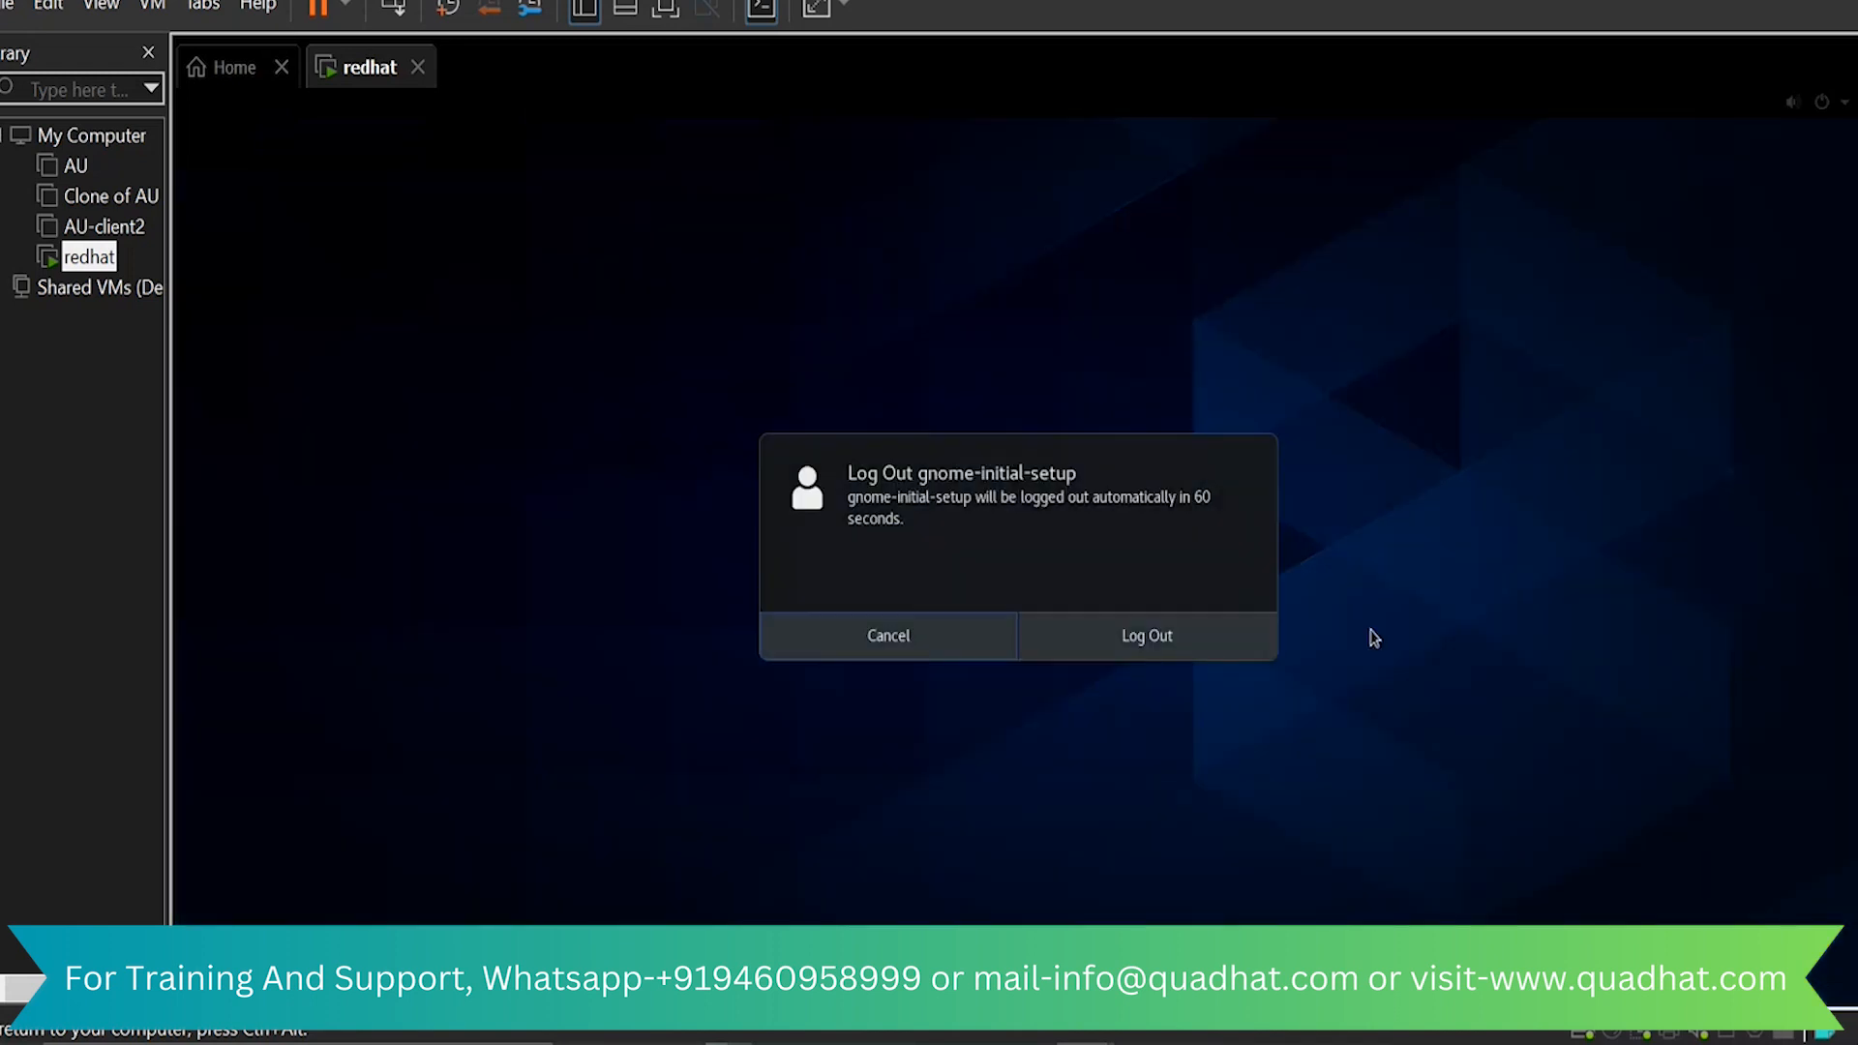
{"action": "left_click", "coordinate": [1207, 642]}
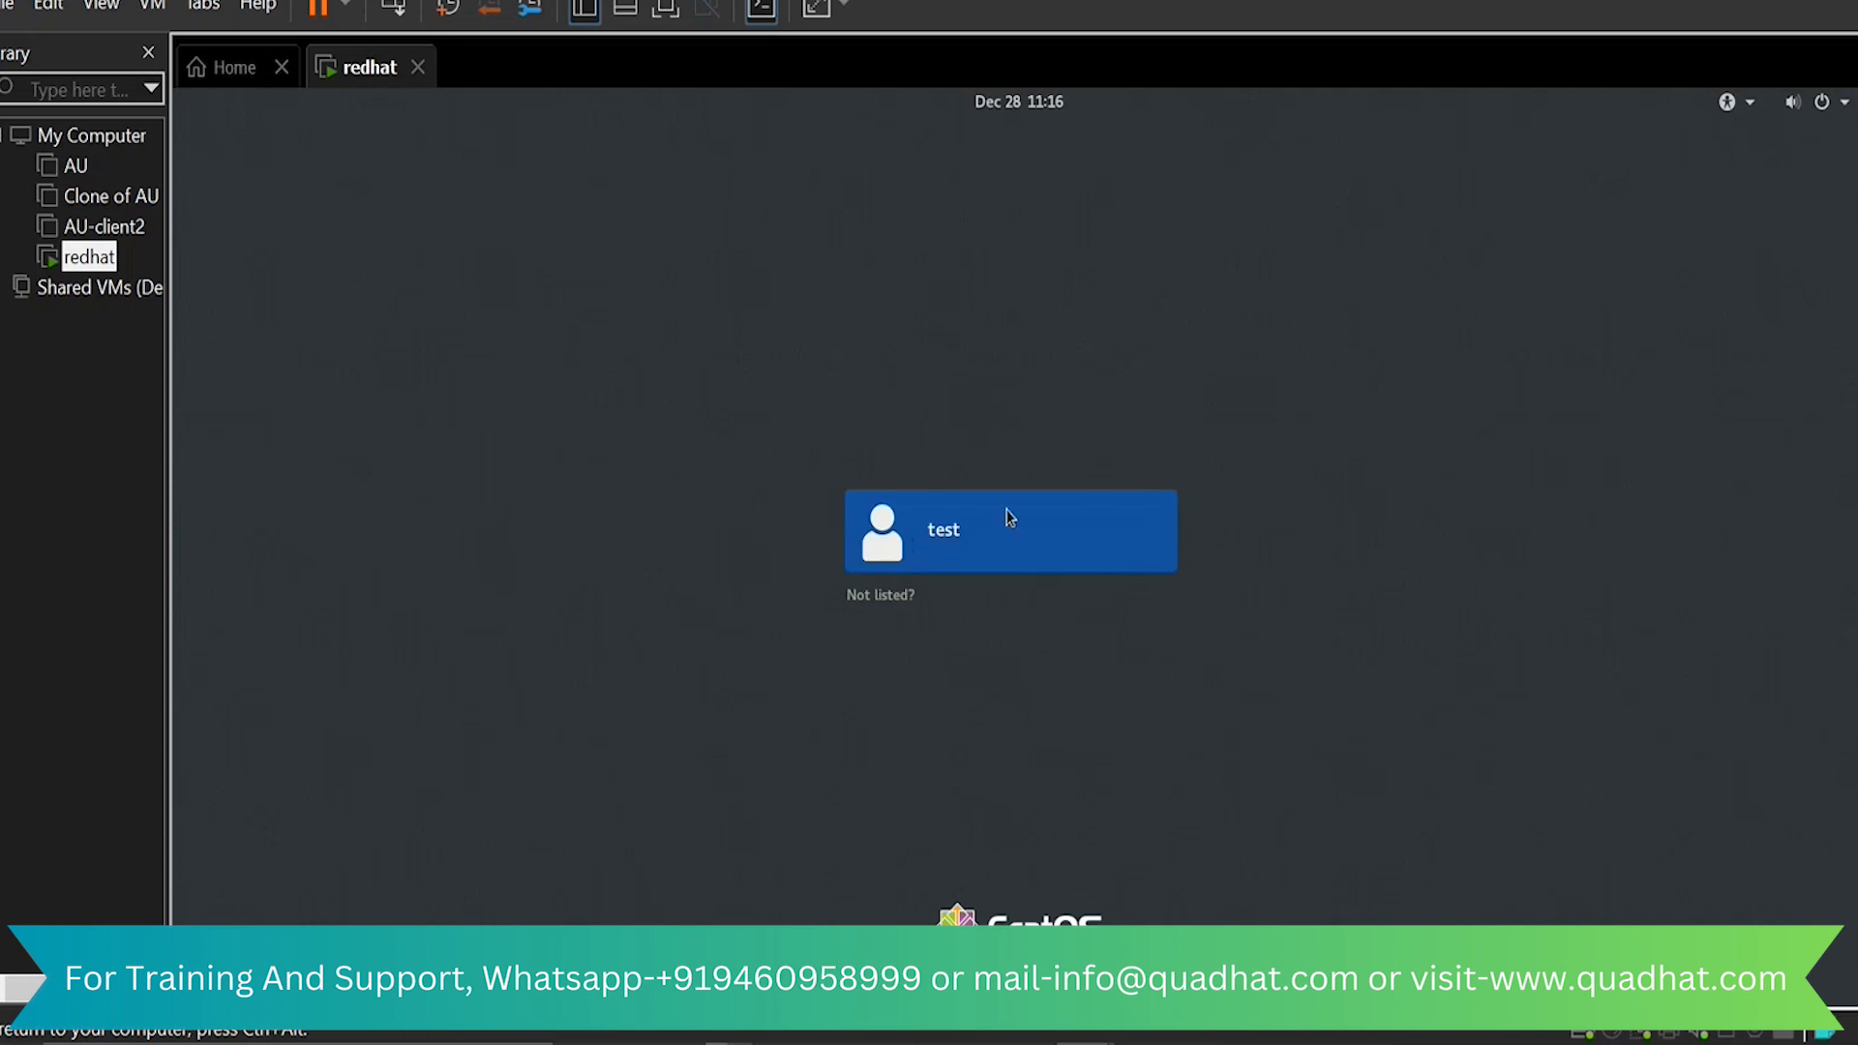
Sign in as the unlisted user root, entering the root account password
{"action": "left_click", "coordinate": [909, 600]}
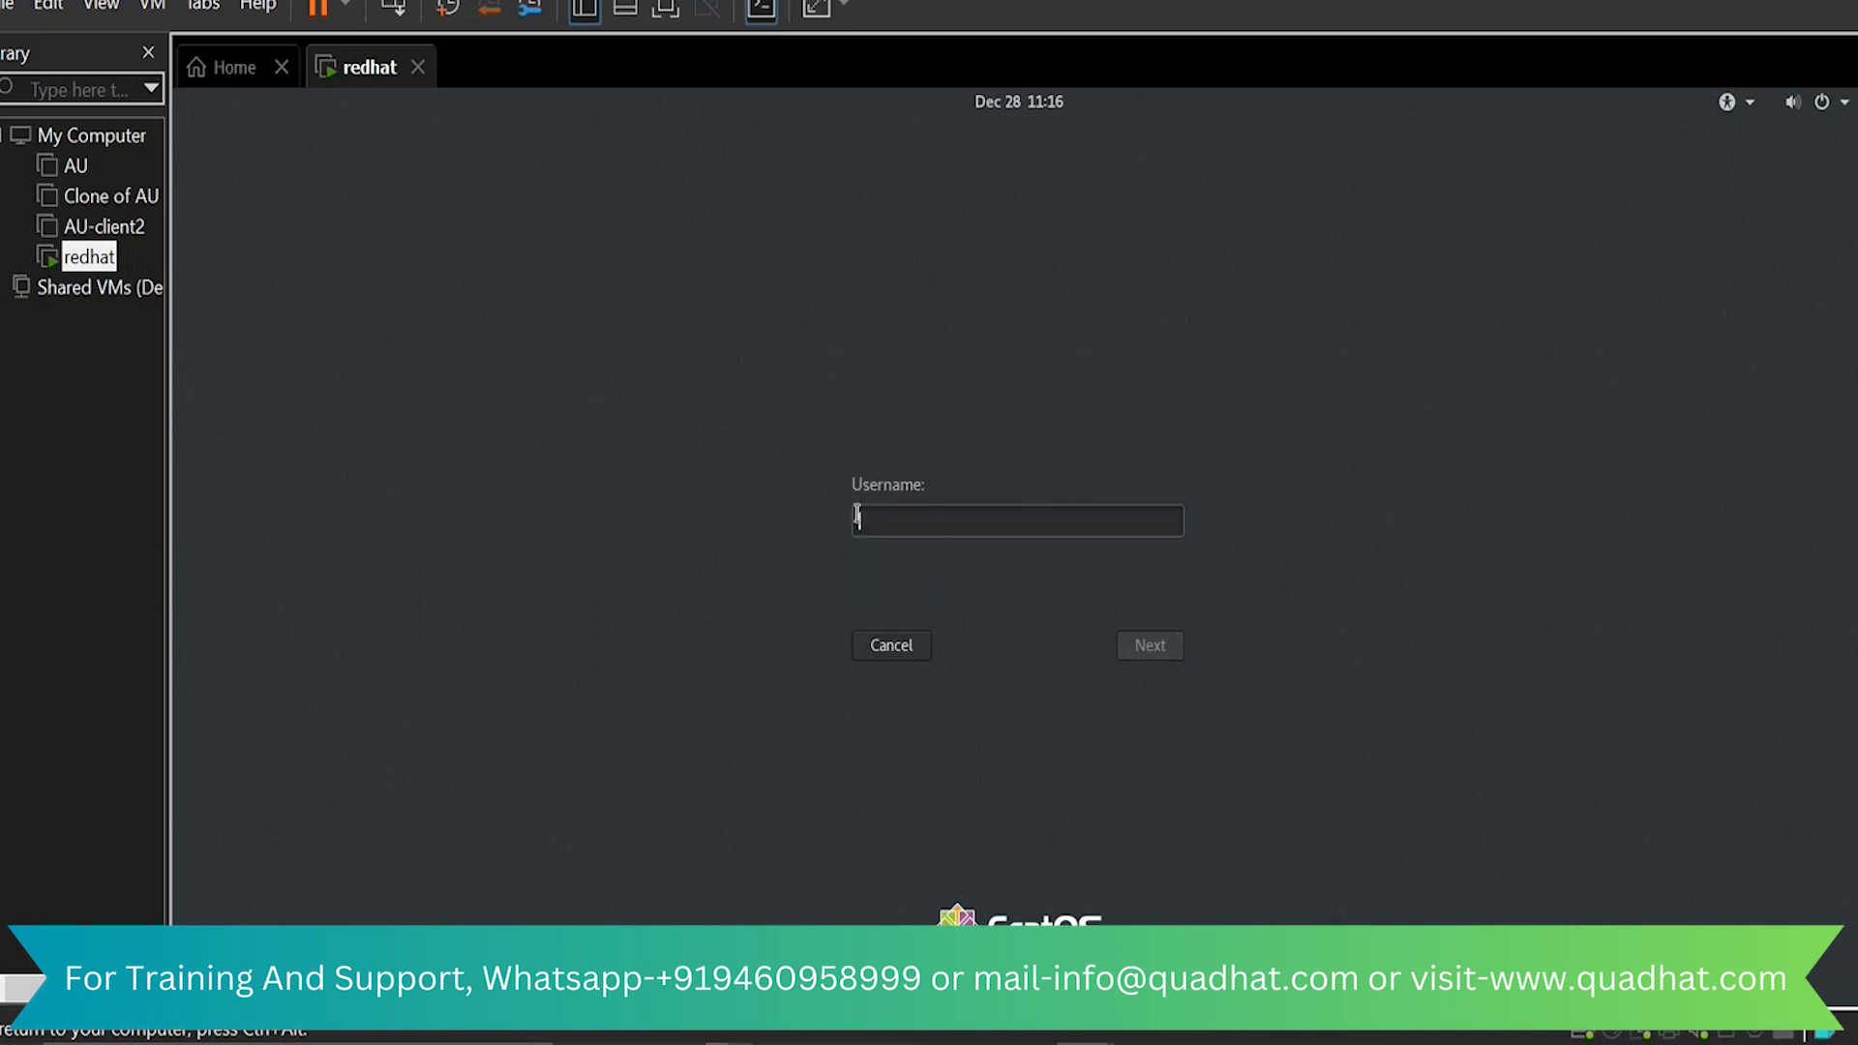
{"action": "type", "text": "root"}
{"action": "left_click", "coordinate": [1160, 647]}
{"action": "type", "text": "•"}
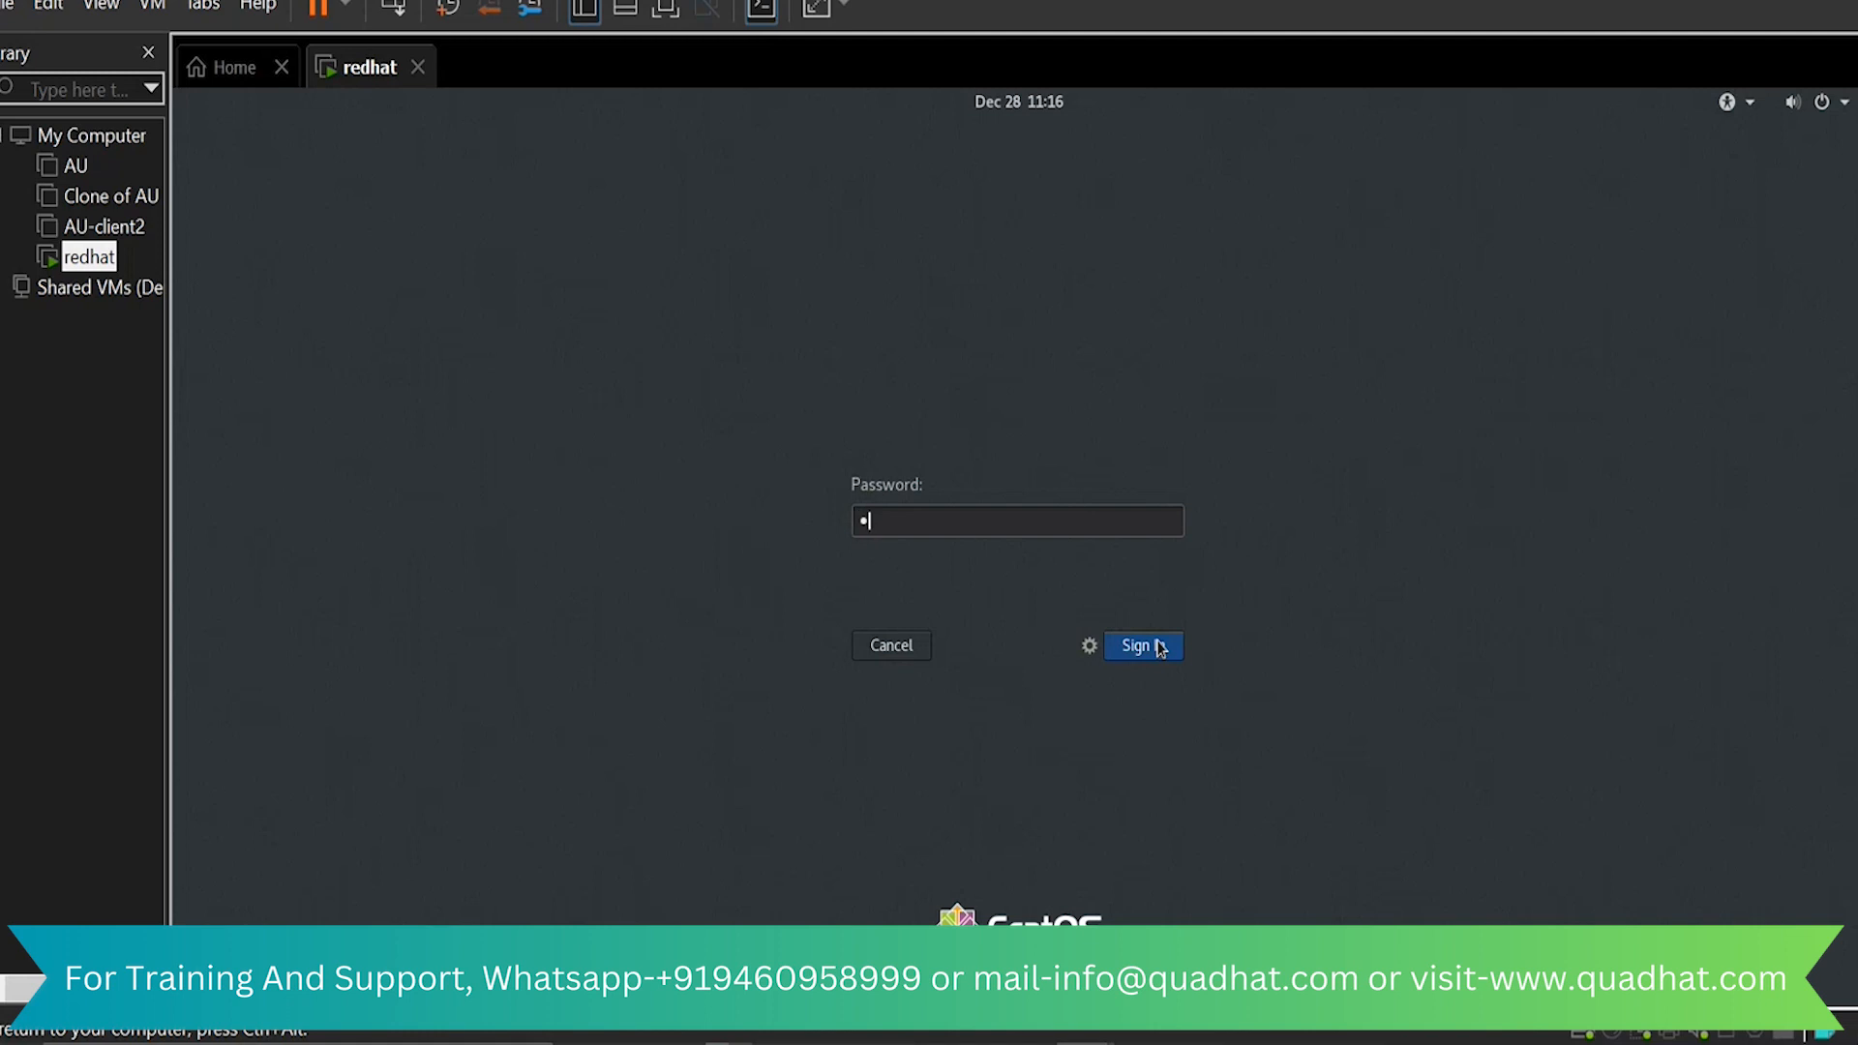
{"action": "left_click", "coordinate": [1159, 646]}
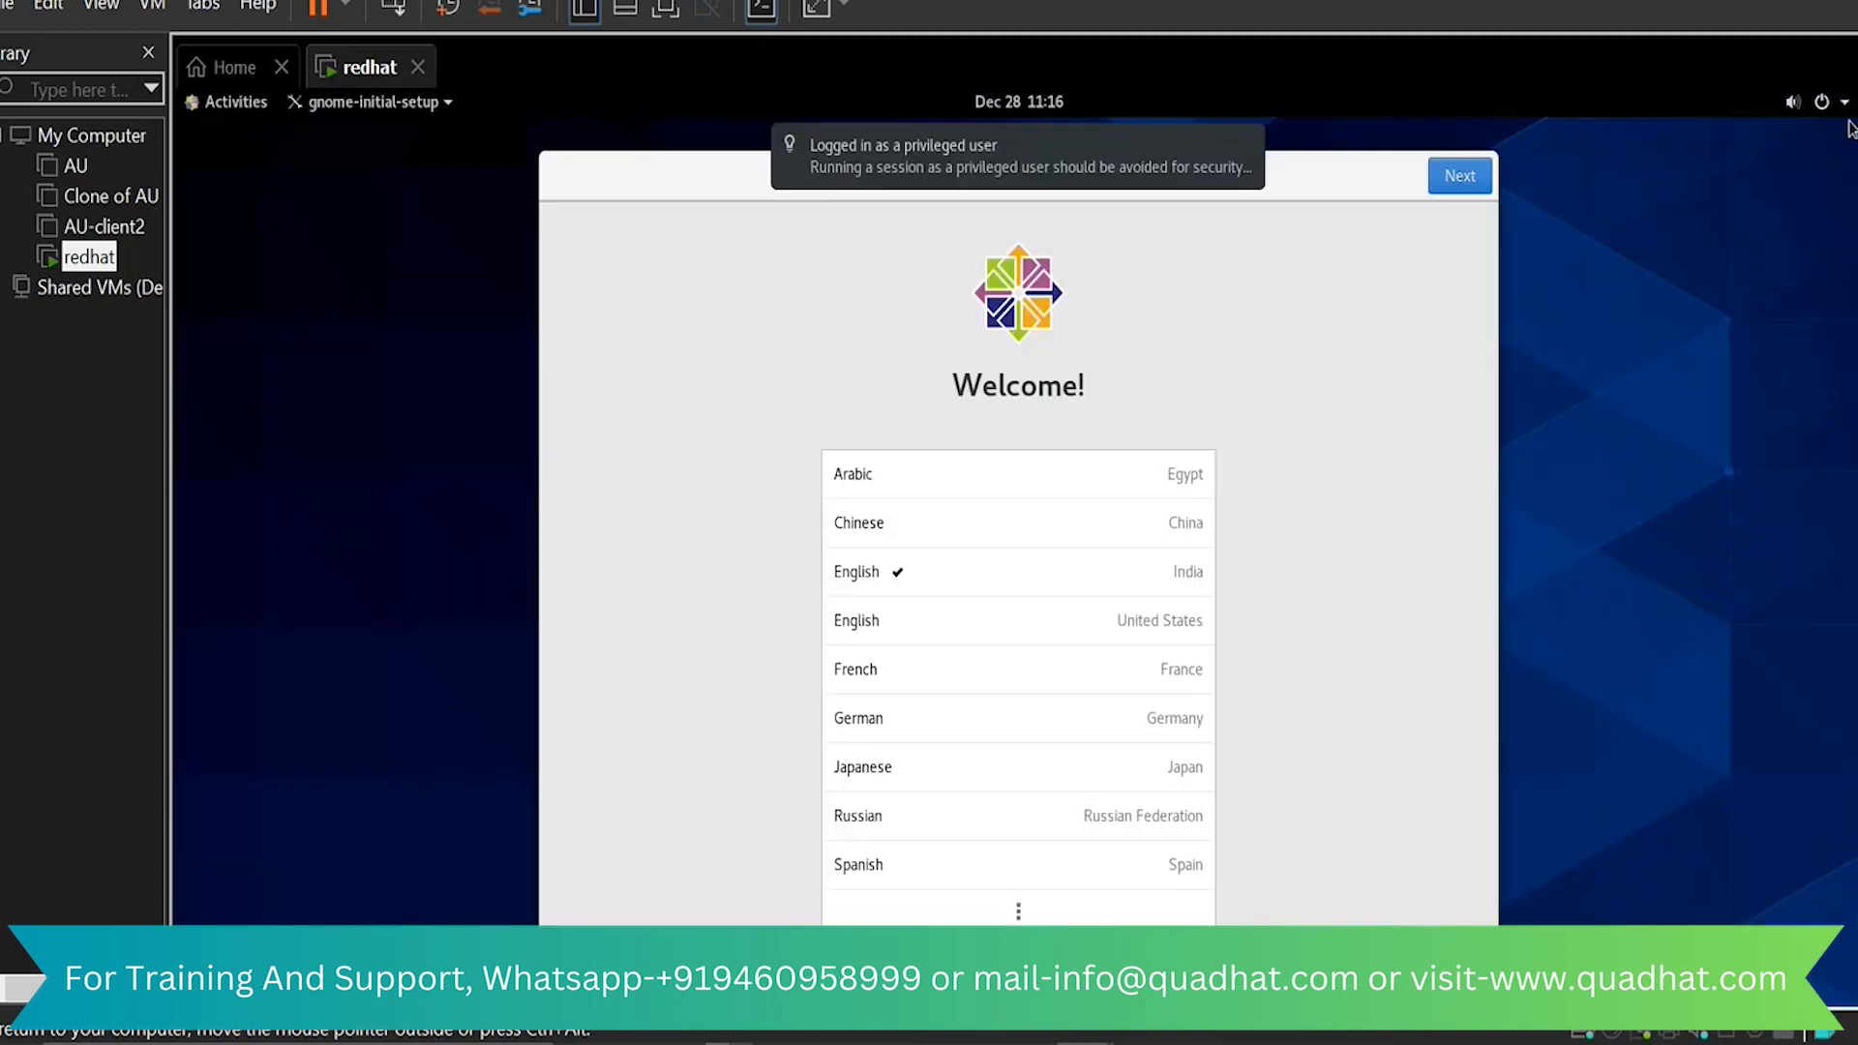
Finish root's initial setup with the default language and privacy settings, and check which account is signed in
{"action": "left_click", "coordinate": [1459, 182]}
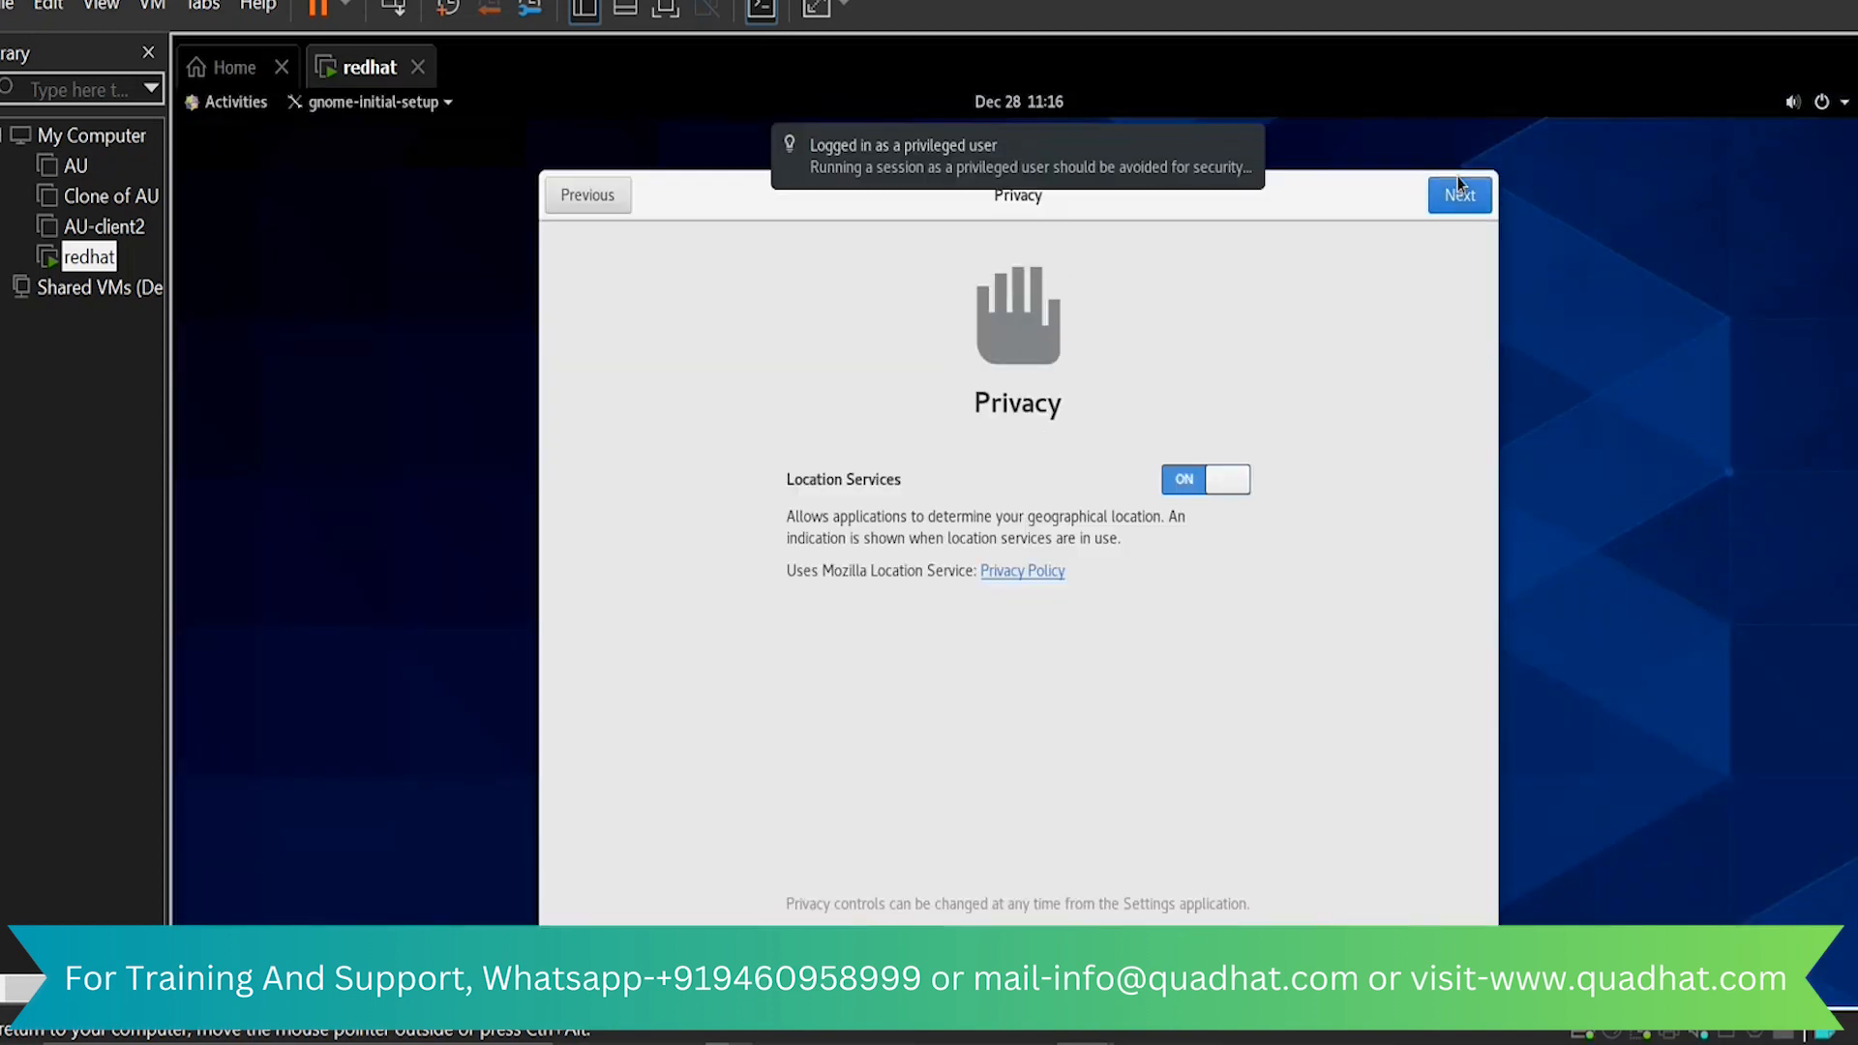
{"action": "left_click", "coordinate": [1460, 193]}
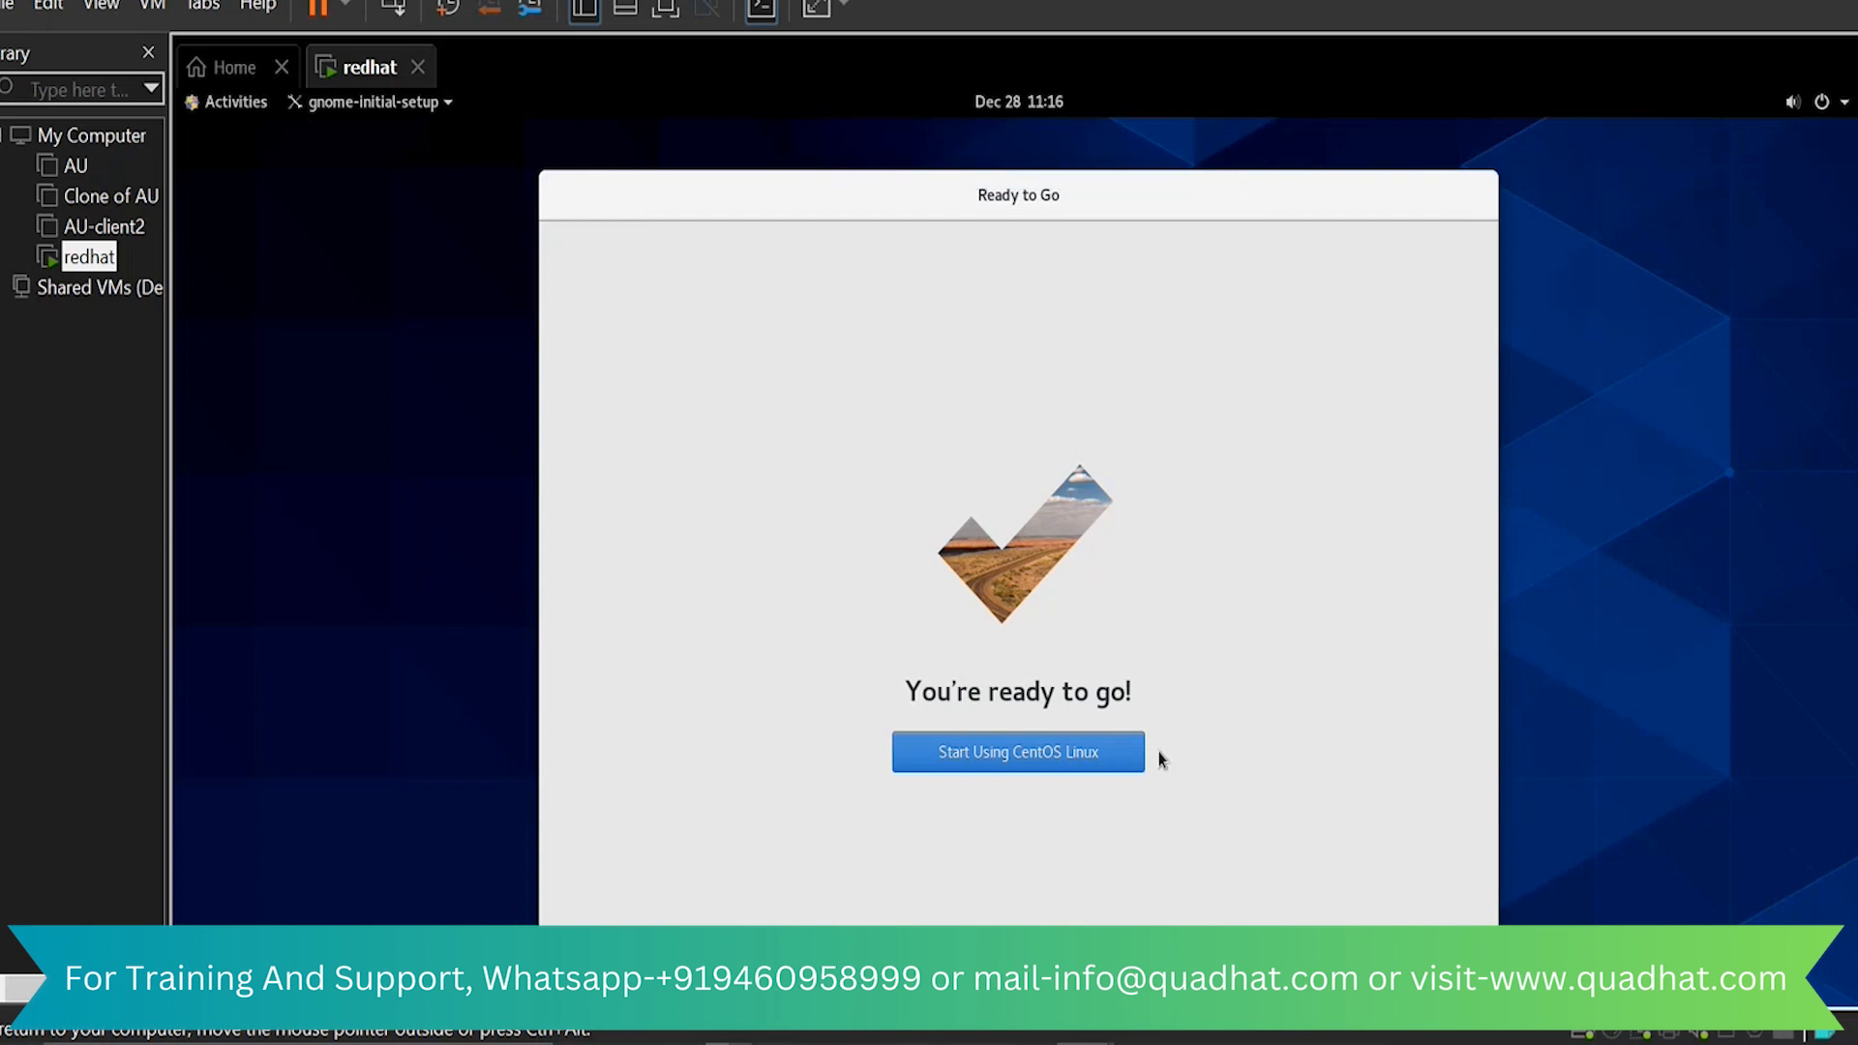
{"action": "left_click", "coordinate": [1069, 746]}
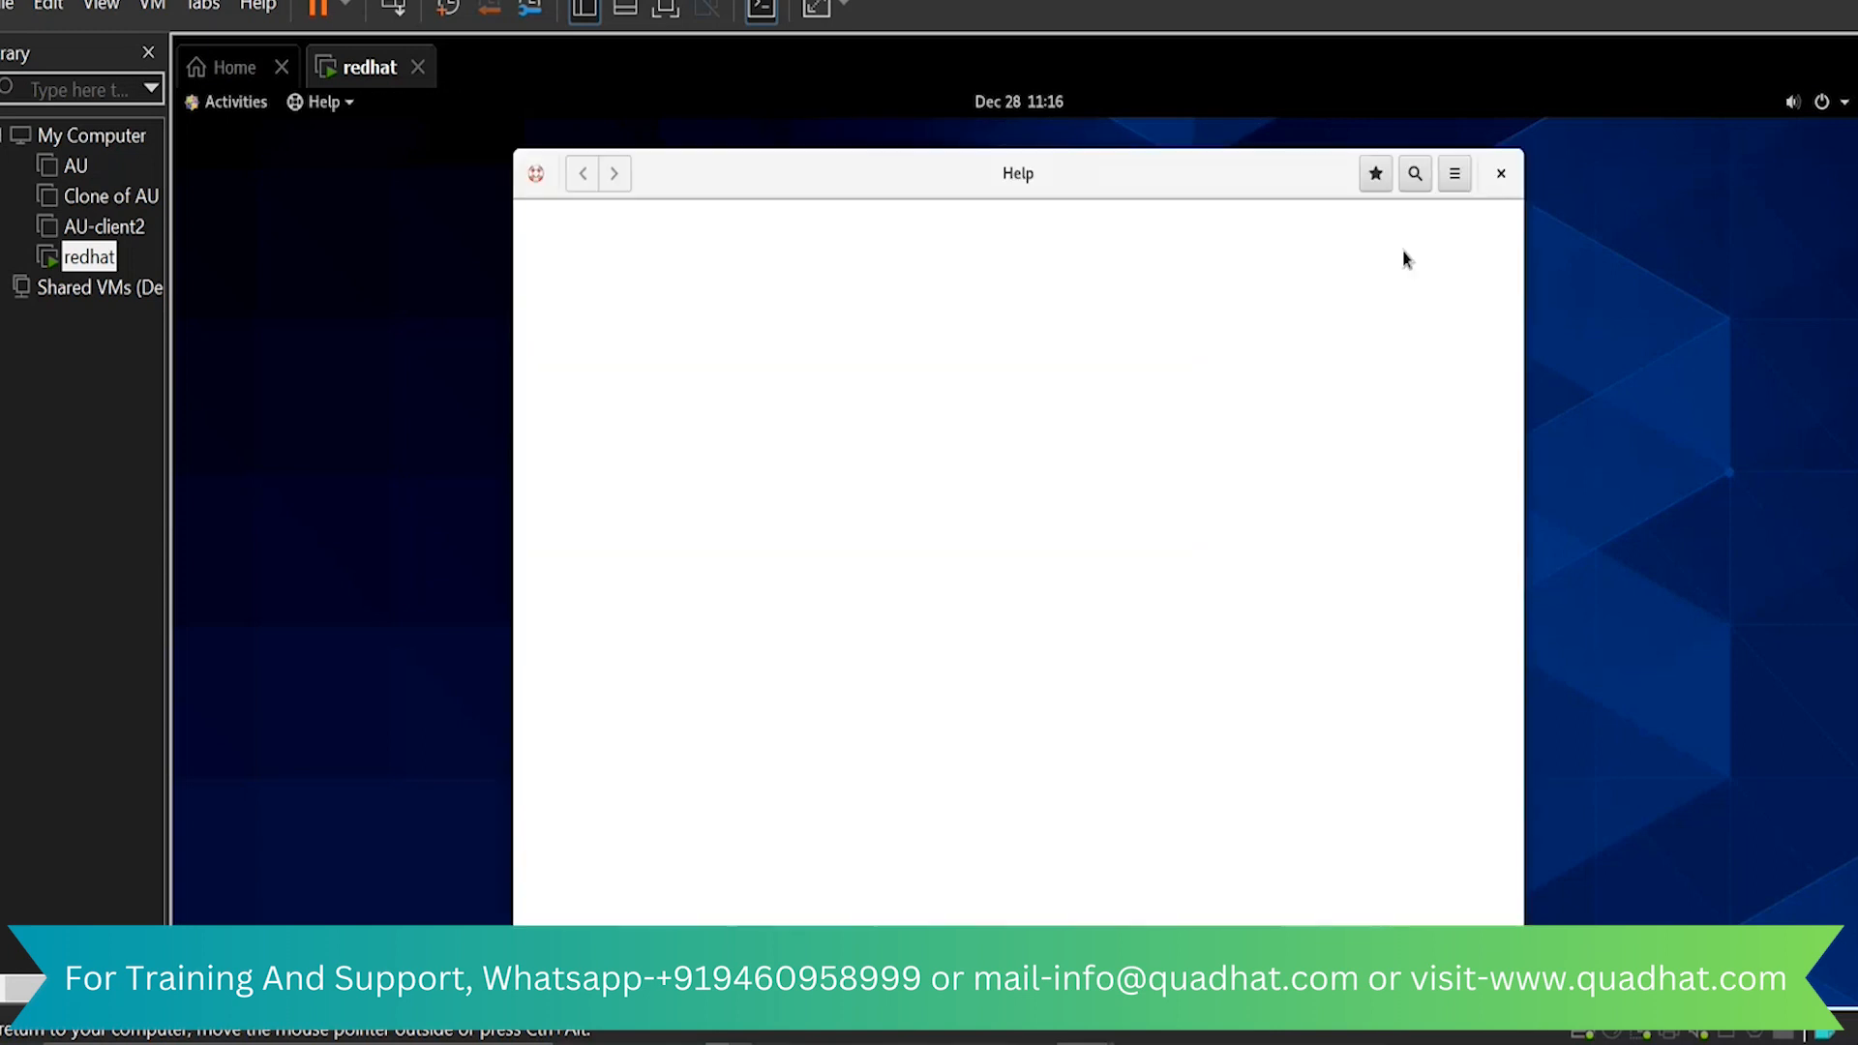
{"action": "left_click", "coordinate": [1501, 173]}
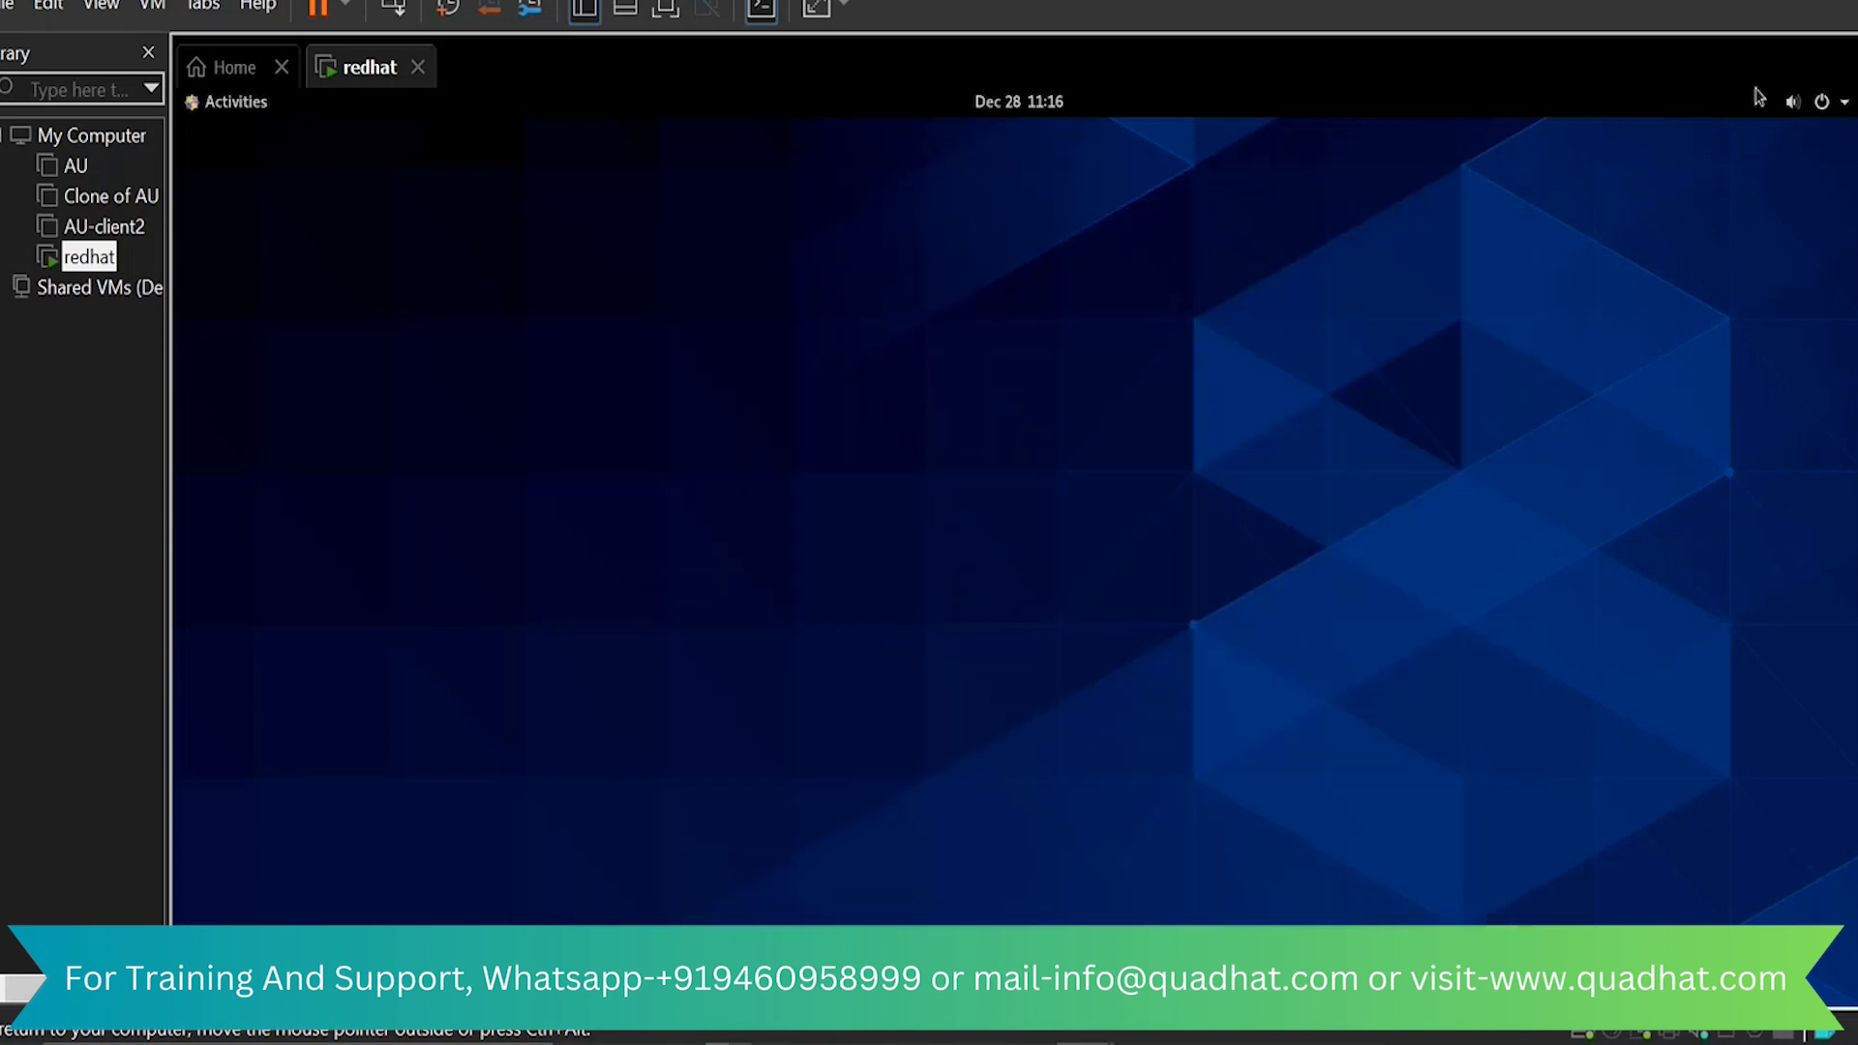
{"action": "left_click", "coordinate": [1825, 104]}
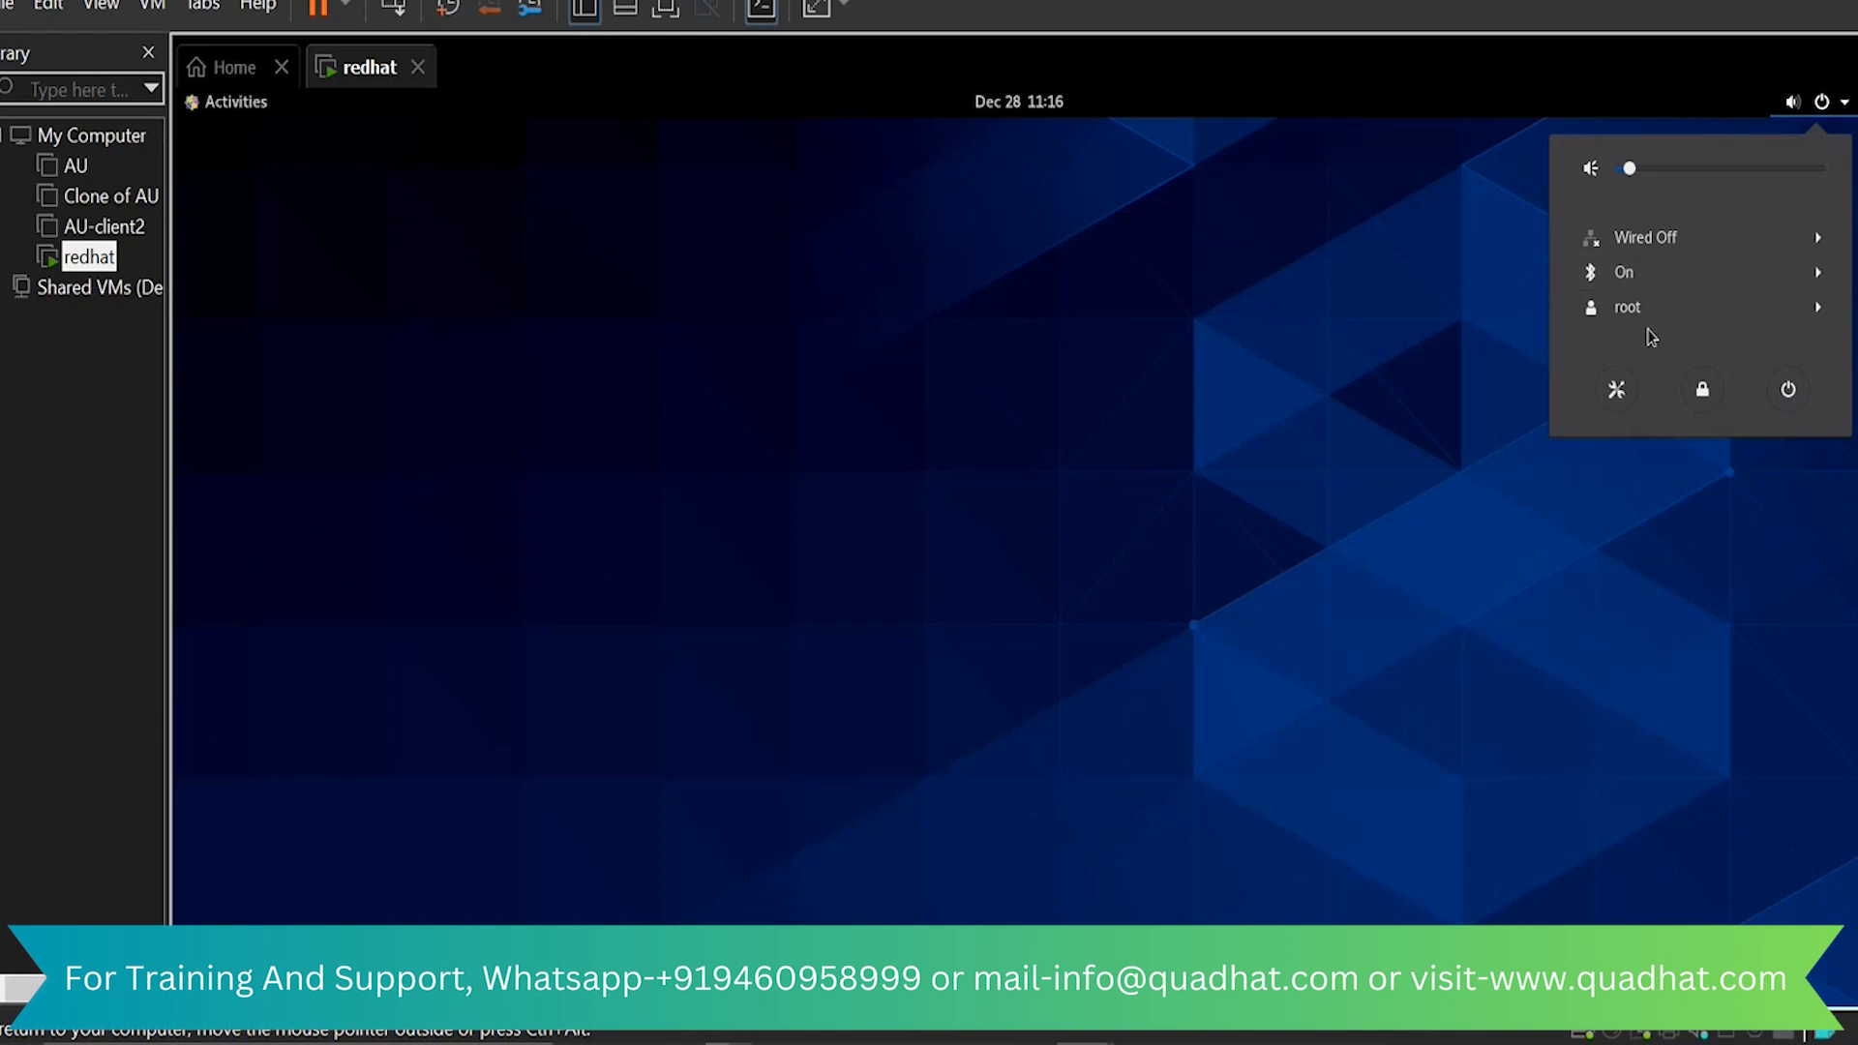
{"action": "left_click", "coordinate": [1452, 369]}
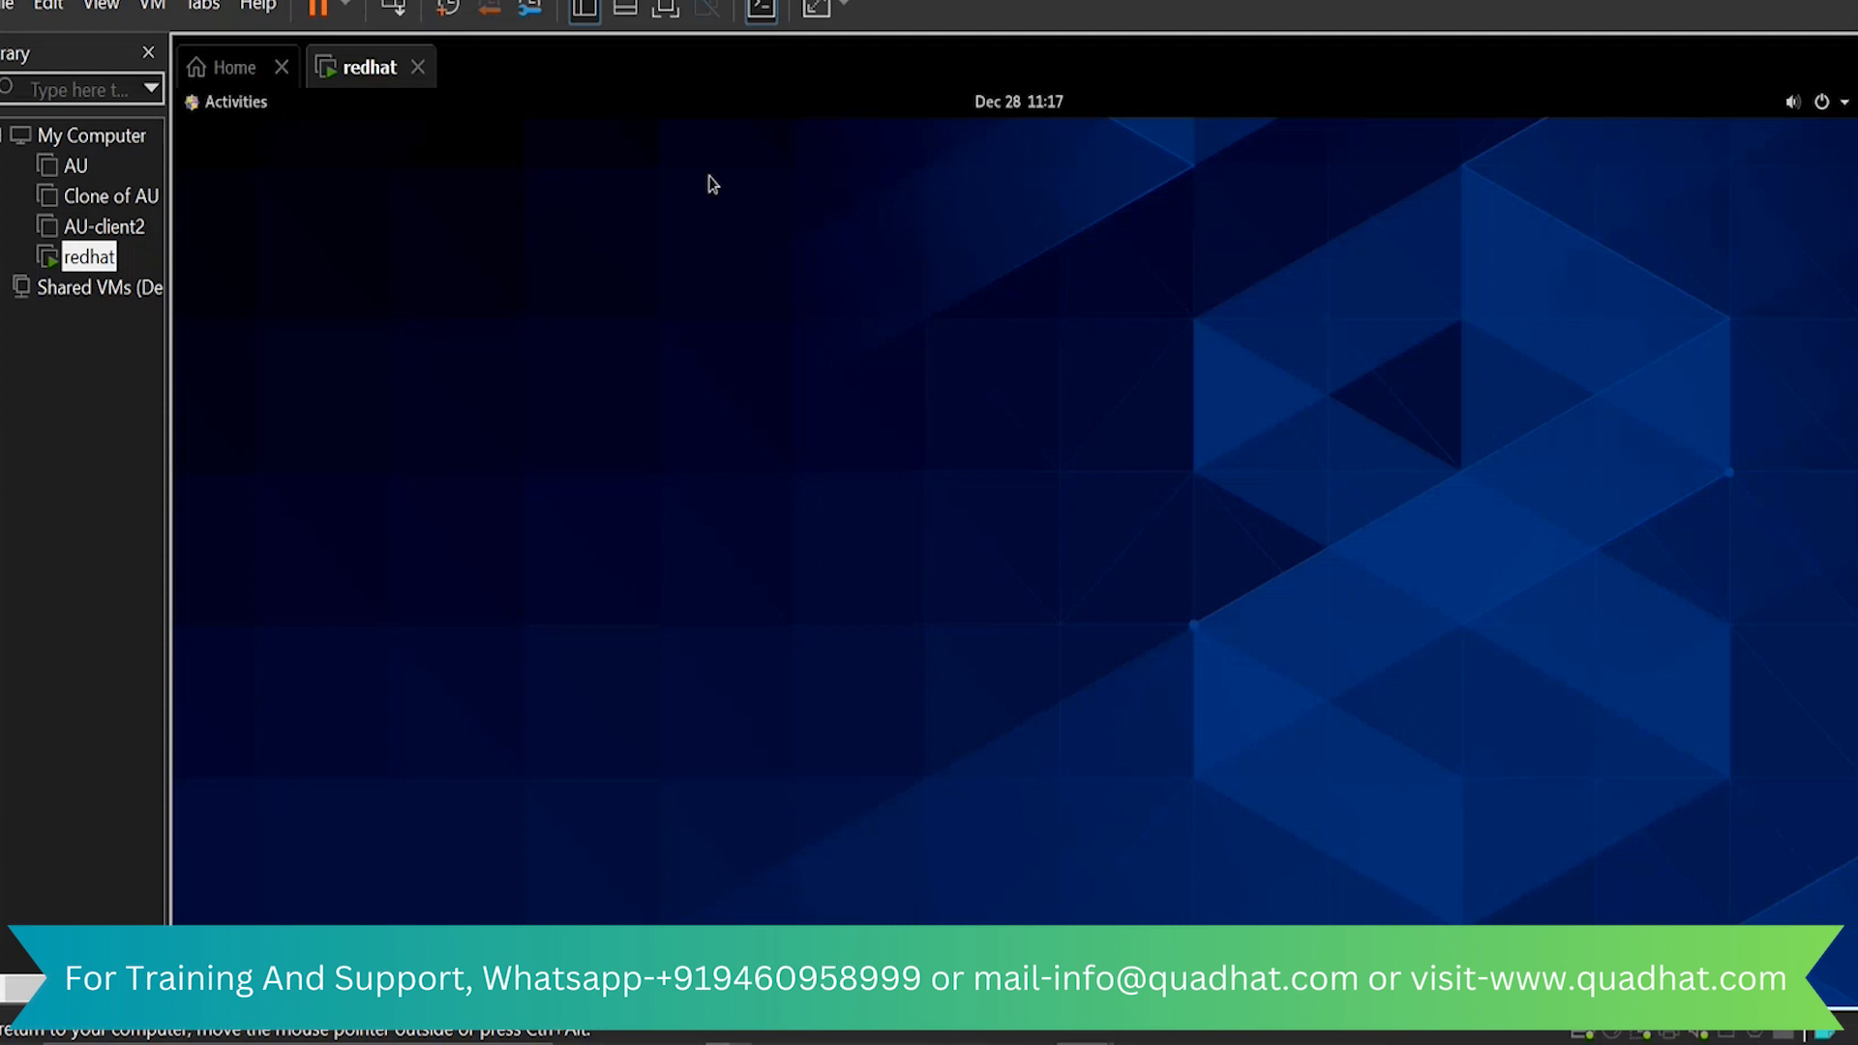
{"action": "key", "text": "ctrl+alt"}
{"action": "key", "text": "super"}
{"action": "type", "text": "cm"}
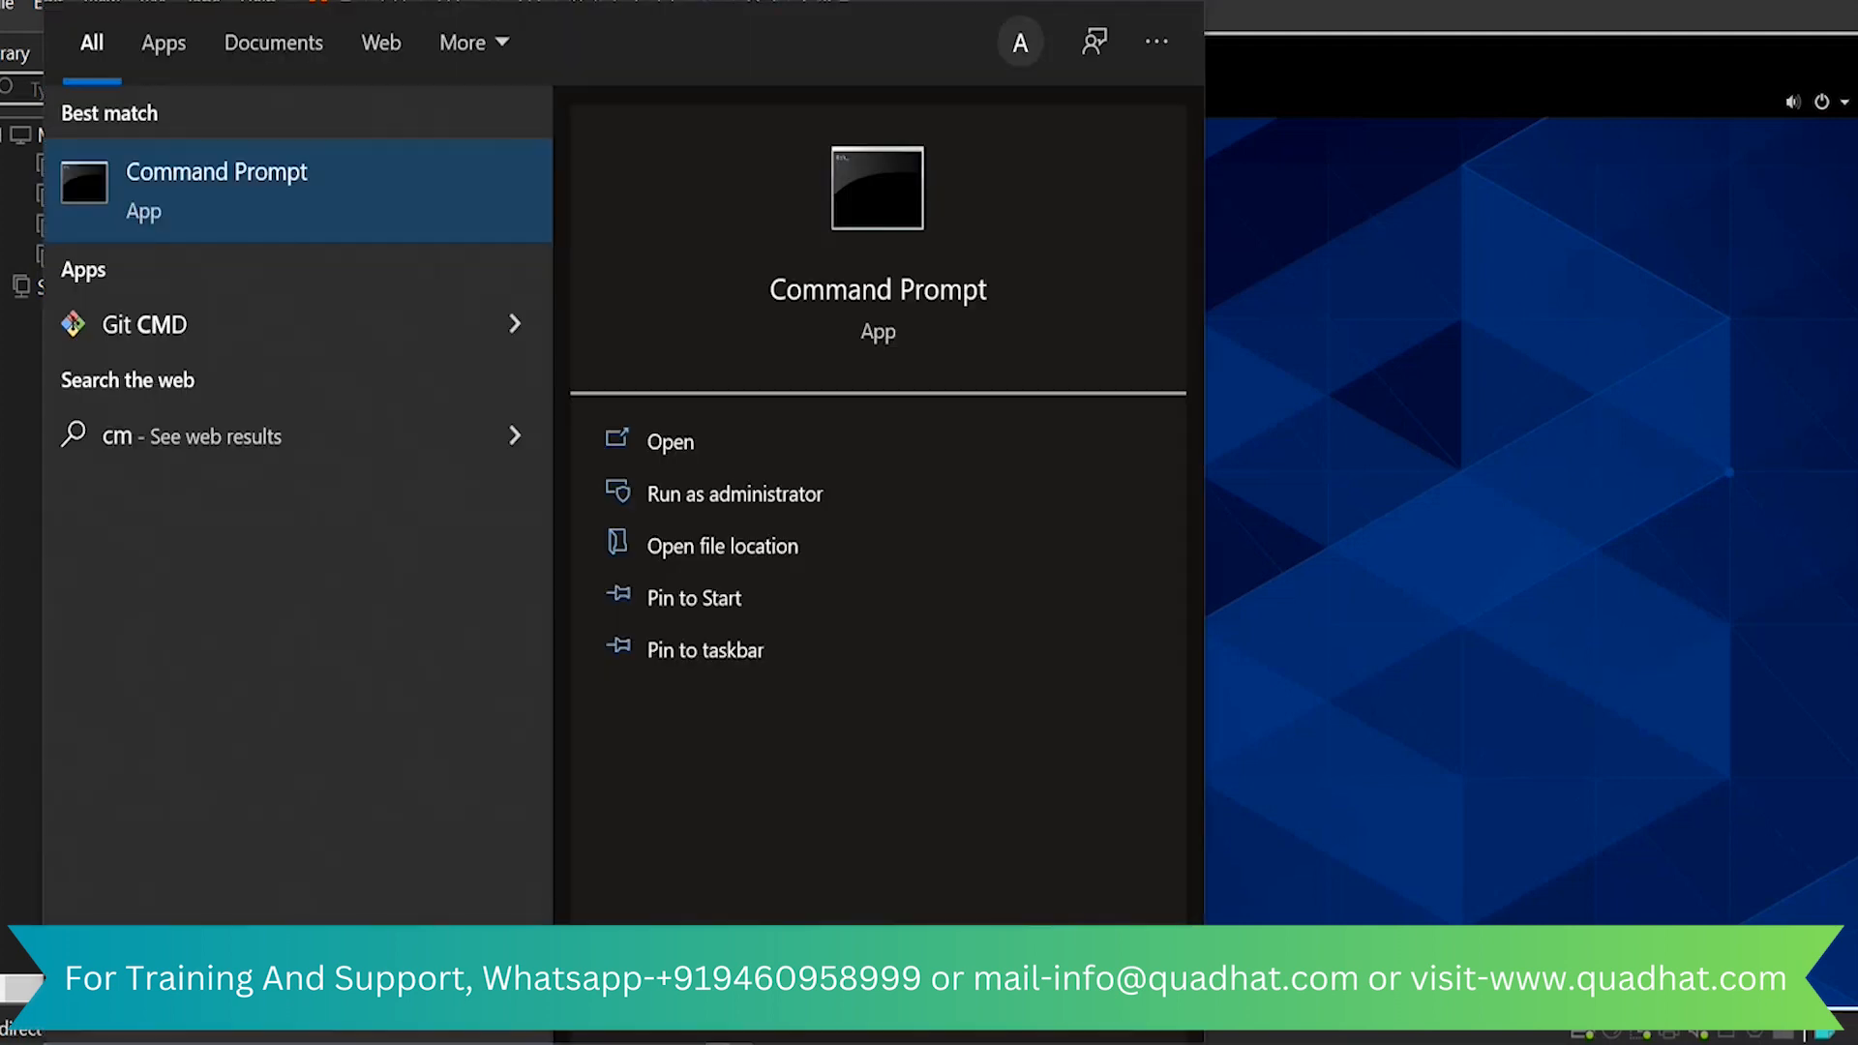
{"action": "type", "text": "d"}
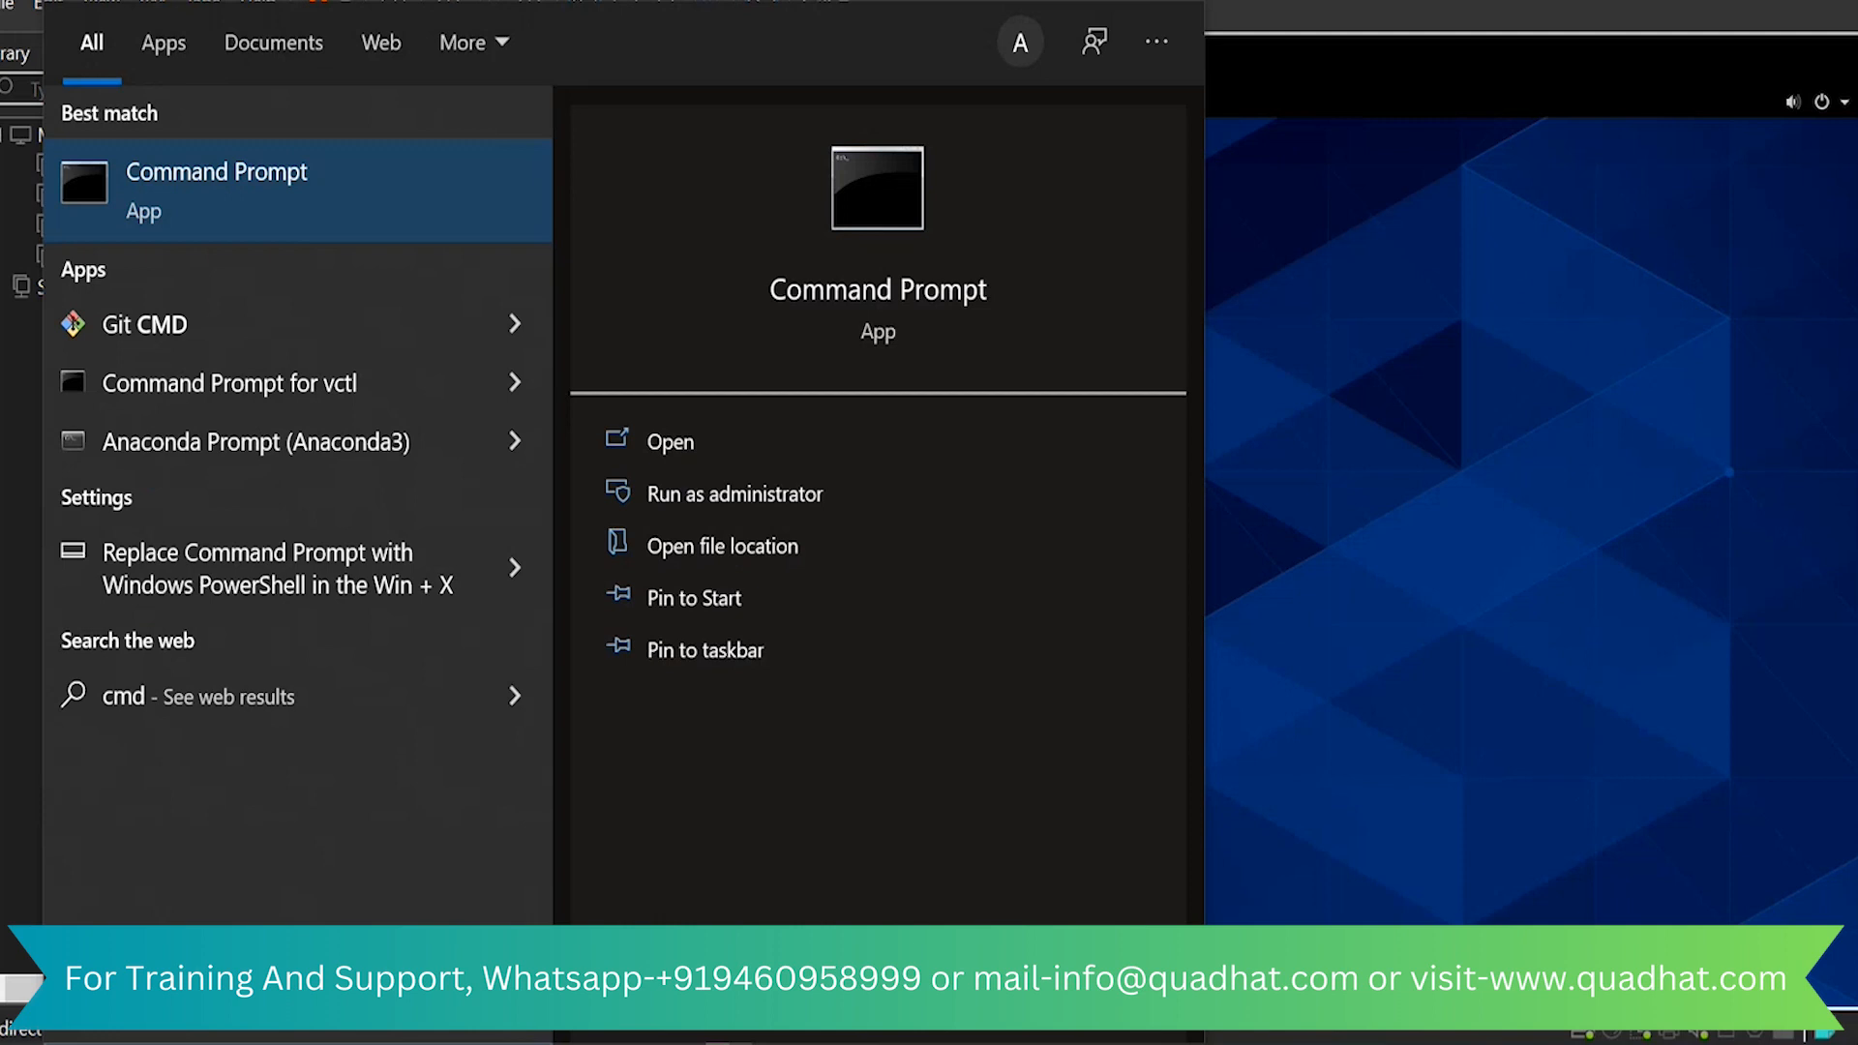
{"action": "key", "text": "BackSpace"}
{"action": "key", "text": "BackSpace"}
{"action": "key", "text": "BackSpace"}
{"action": "left_click", "coordinate": [1498, 414]}
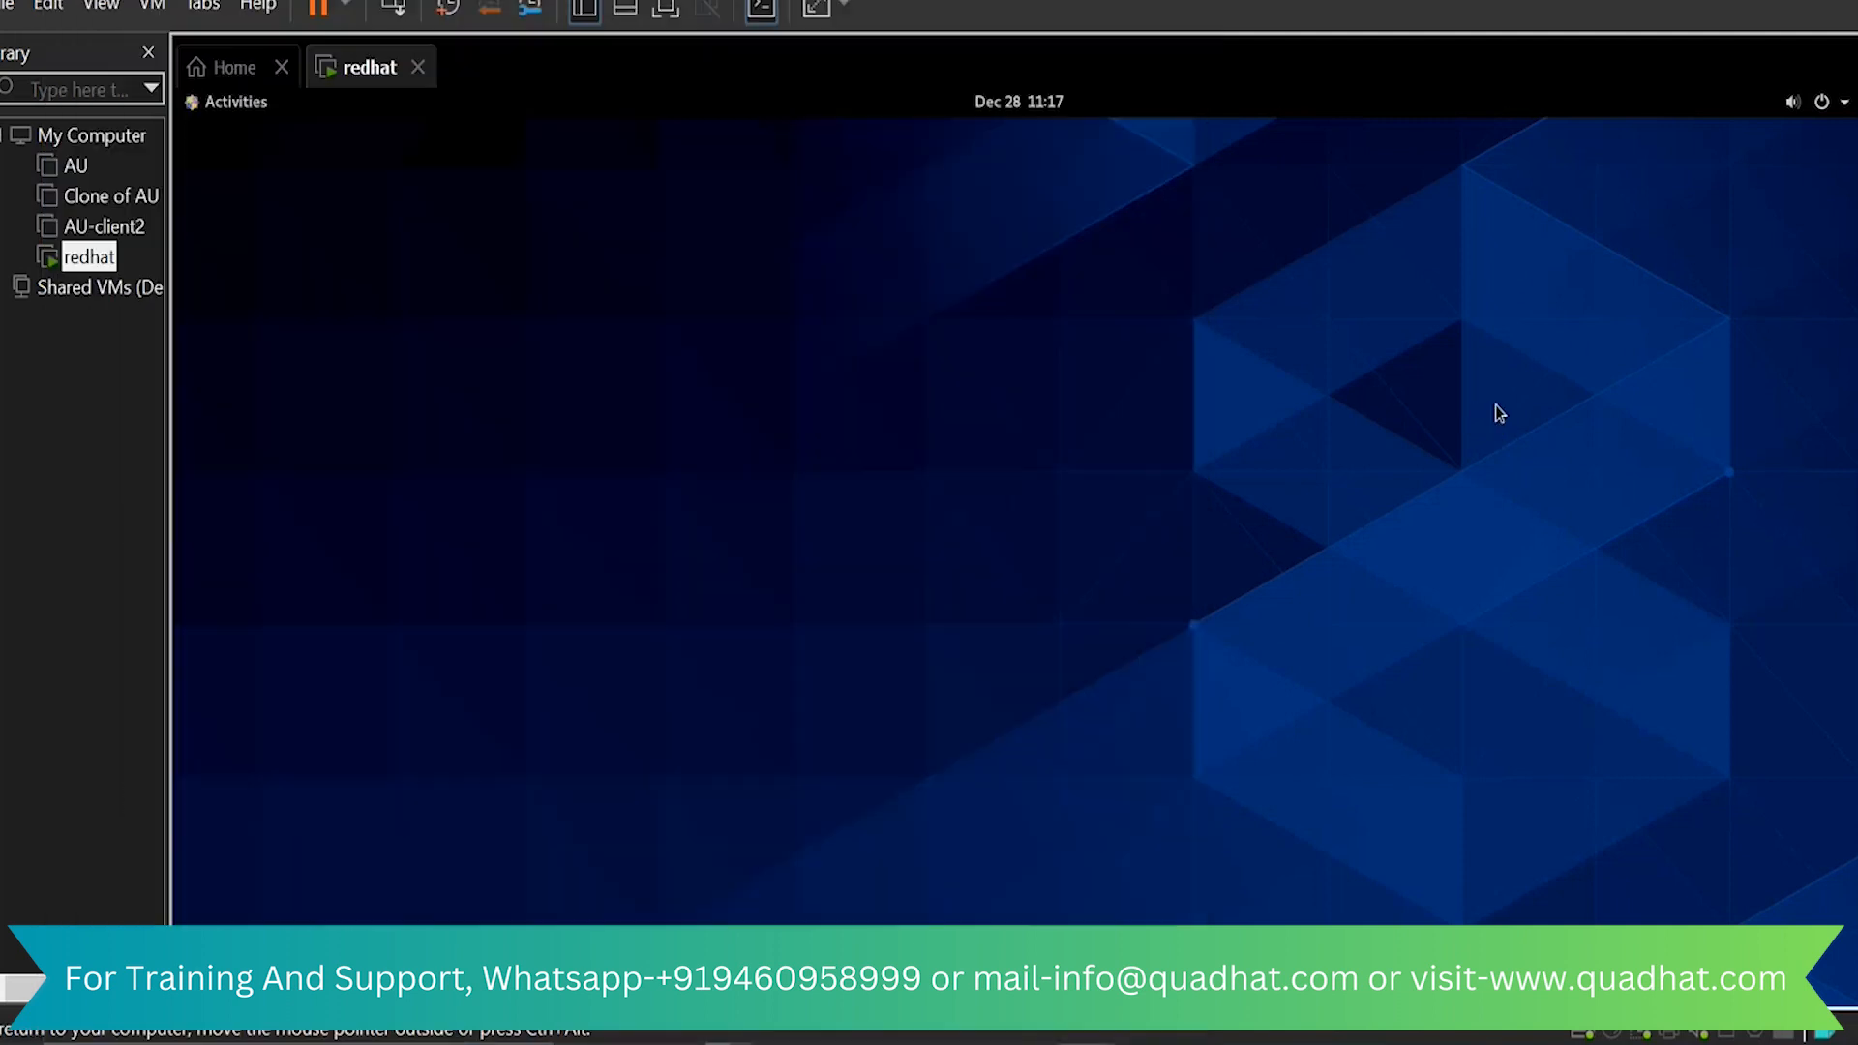
Open a Terminal in the CentOS desktop, move its window toward the middle and highlight the root prompt line
{"action": "left_click", "coordinate": [213, 109]}
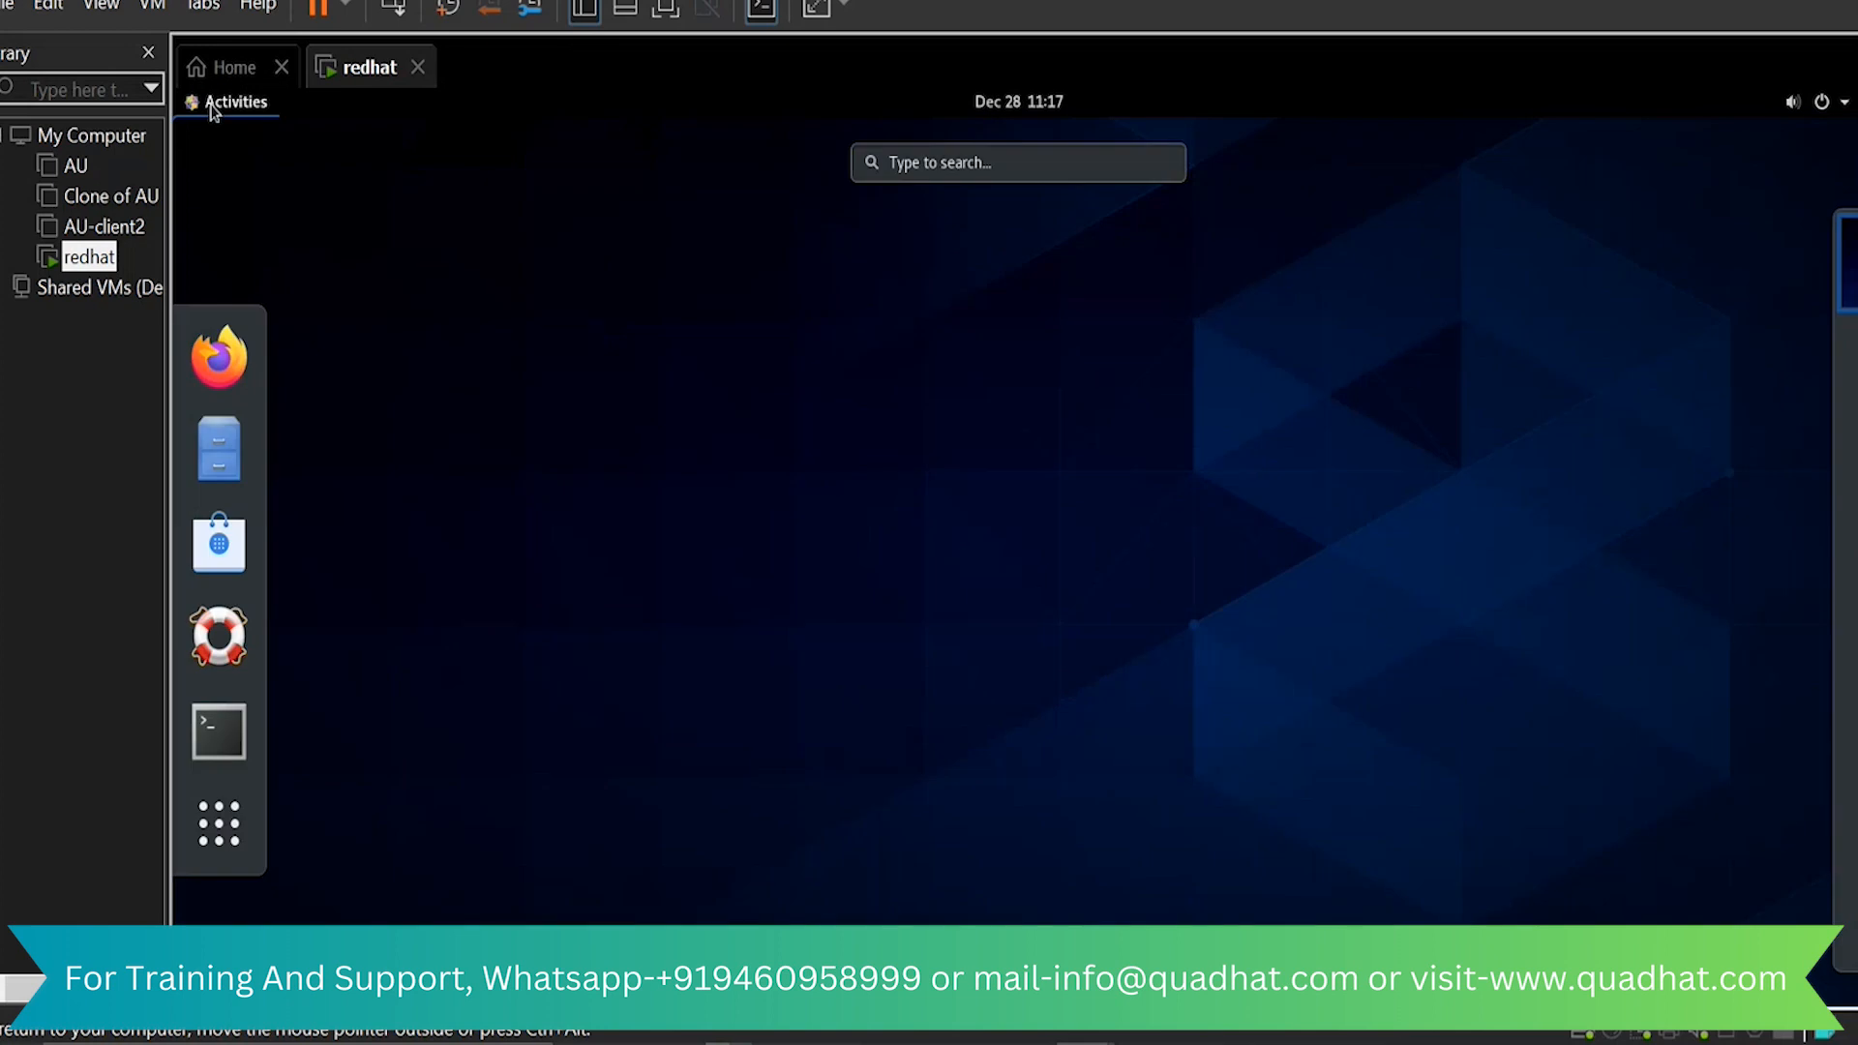
{"action": "left_click", "coordinate": [217, 740]}
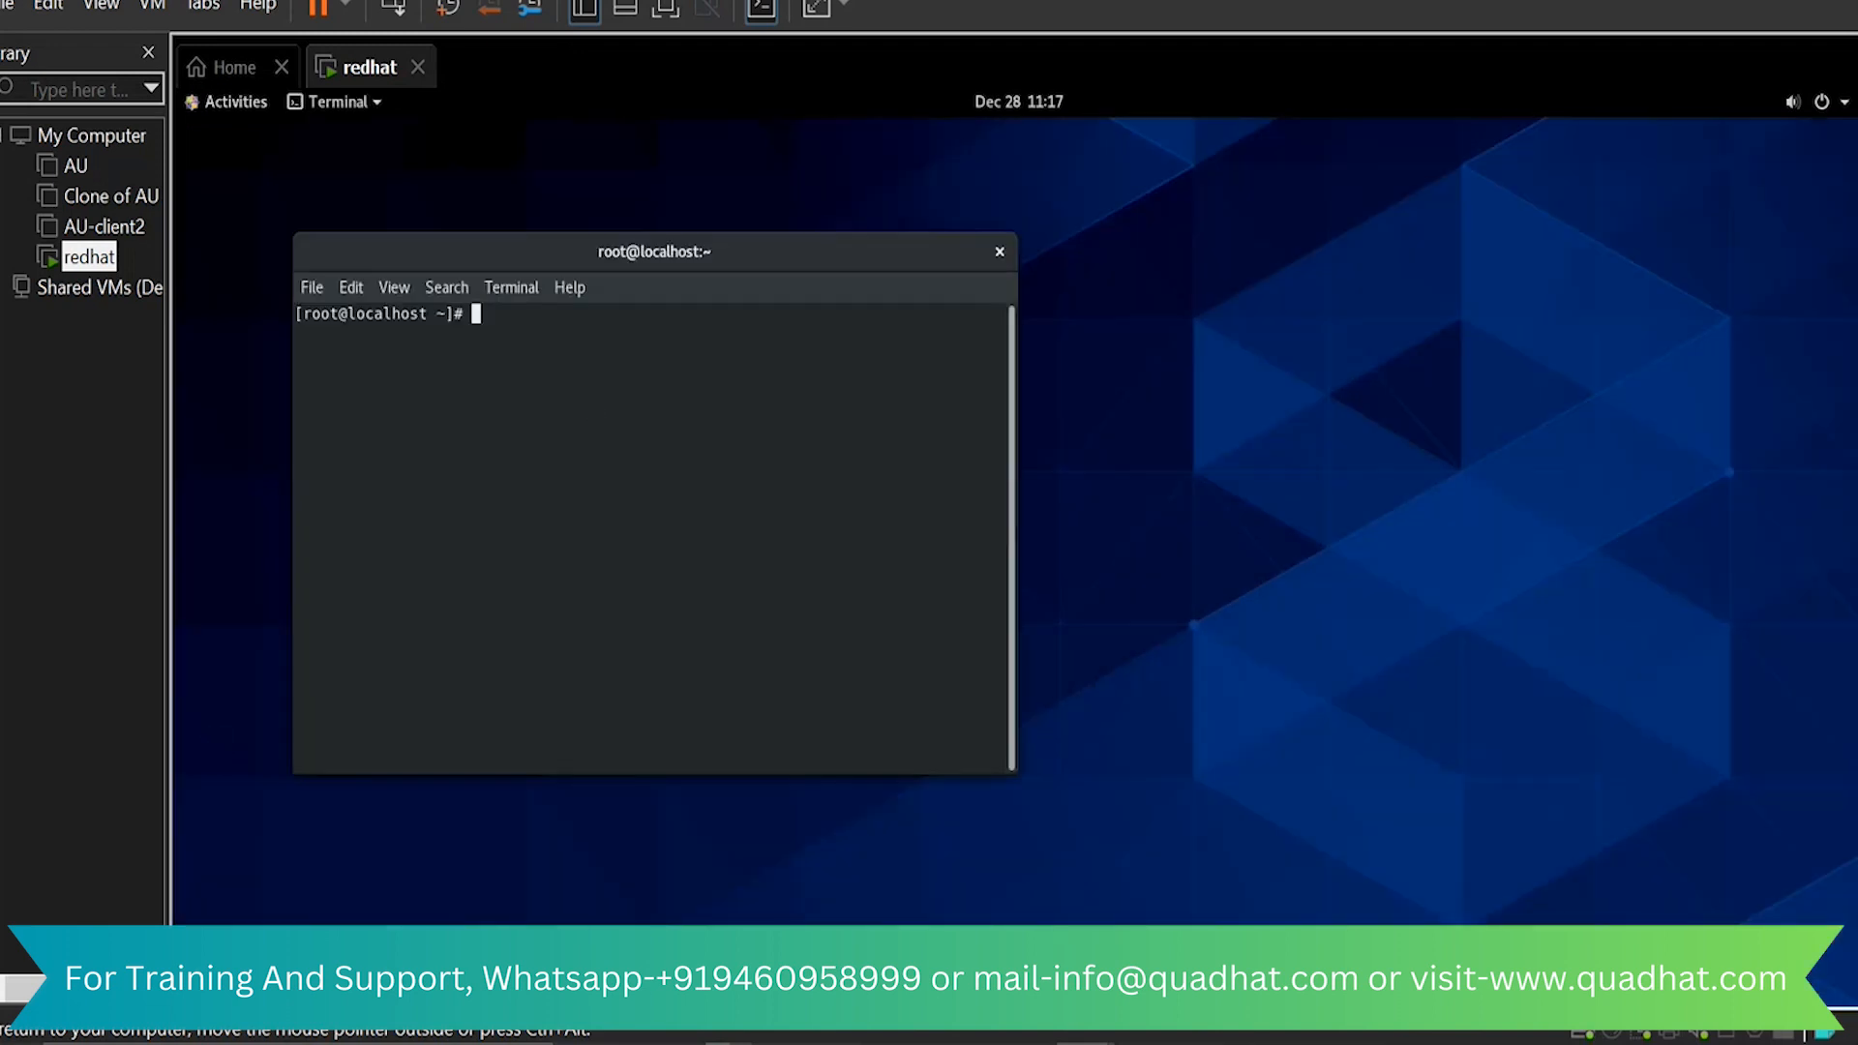
{"action": "left_click_drag", "start_coordinate": [735, 256], "coordinate": [976, 245]}
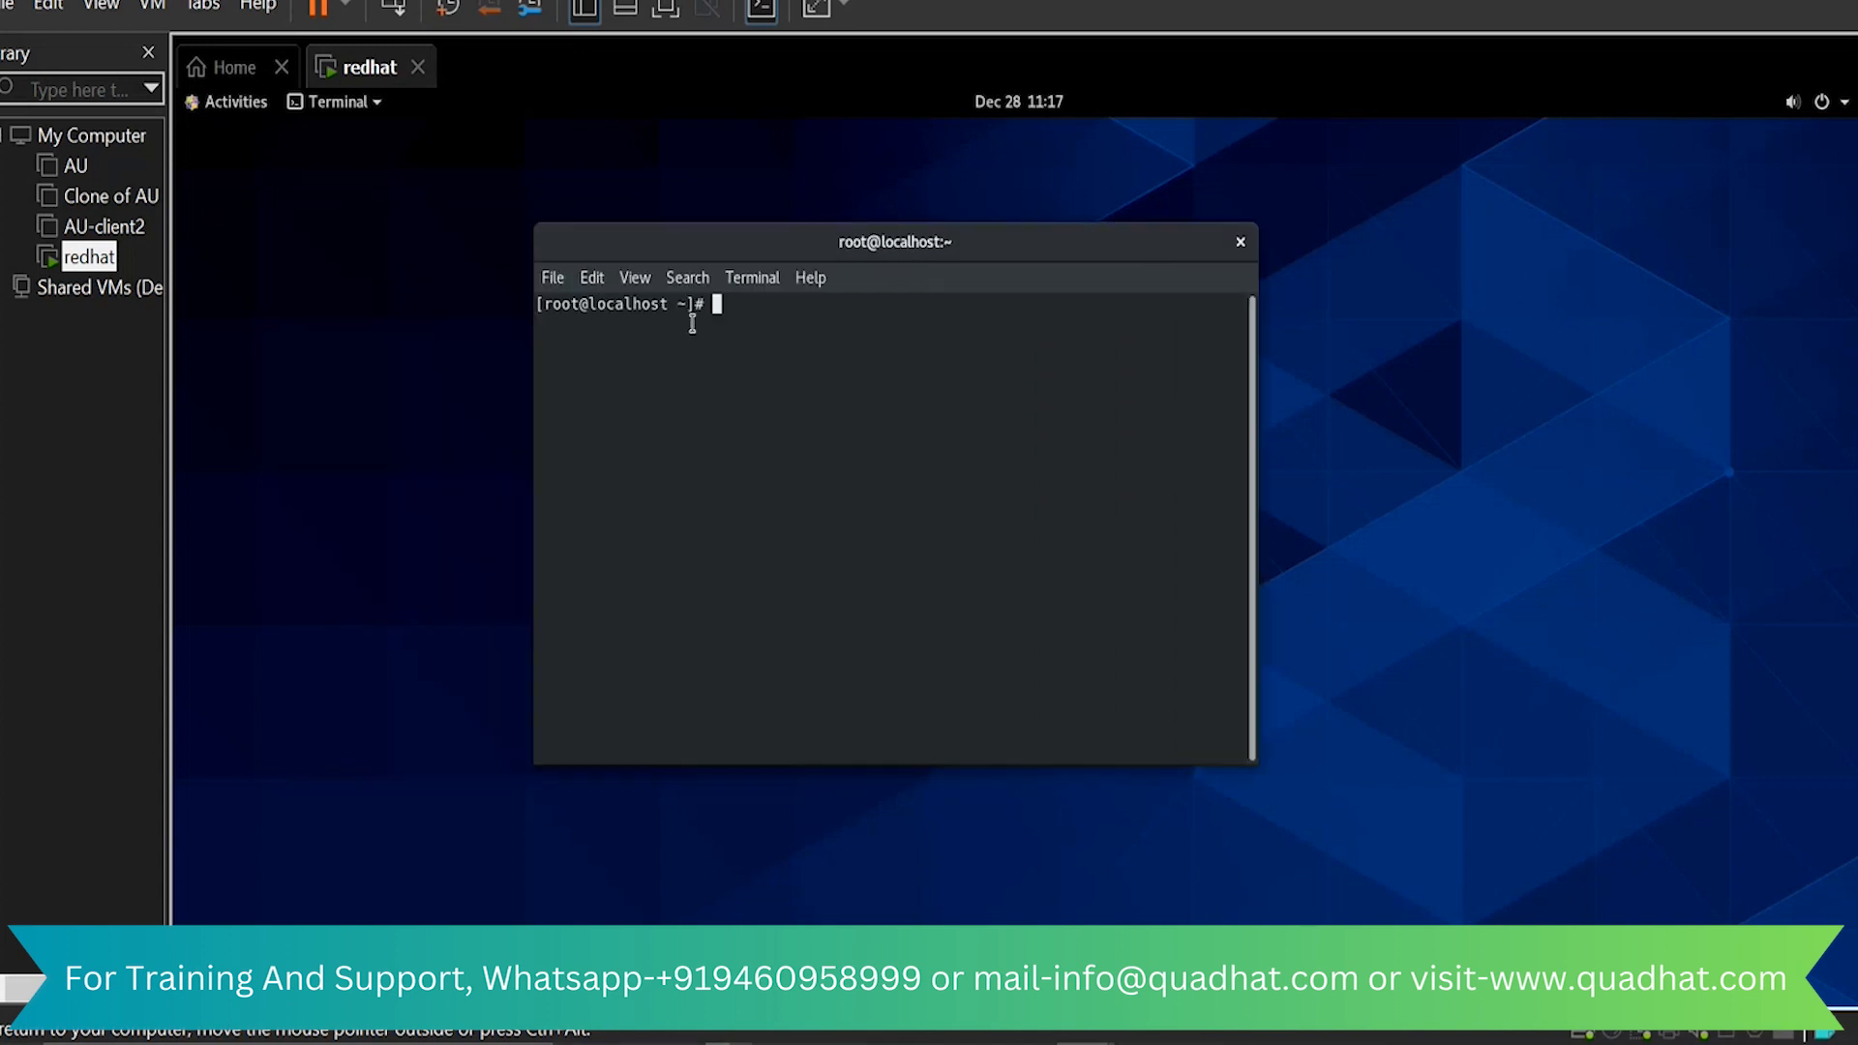
{"action": "left_click_drag", "start_coordinate": [607, 304], "coordinate": [925, 663]}
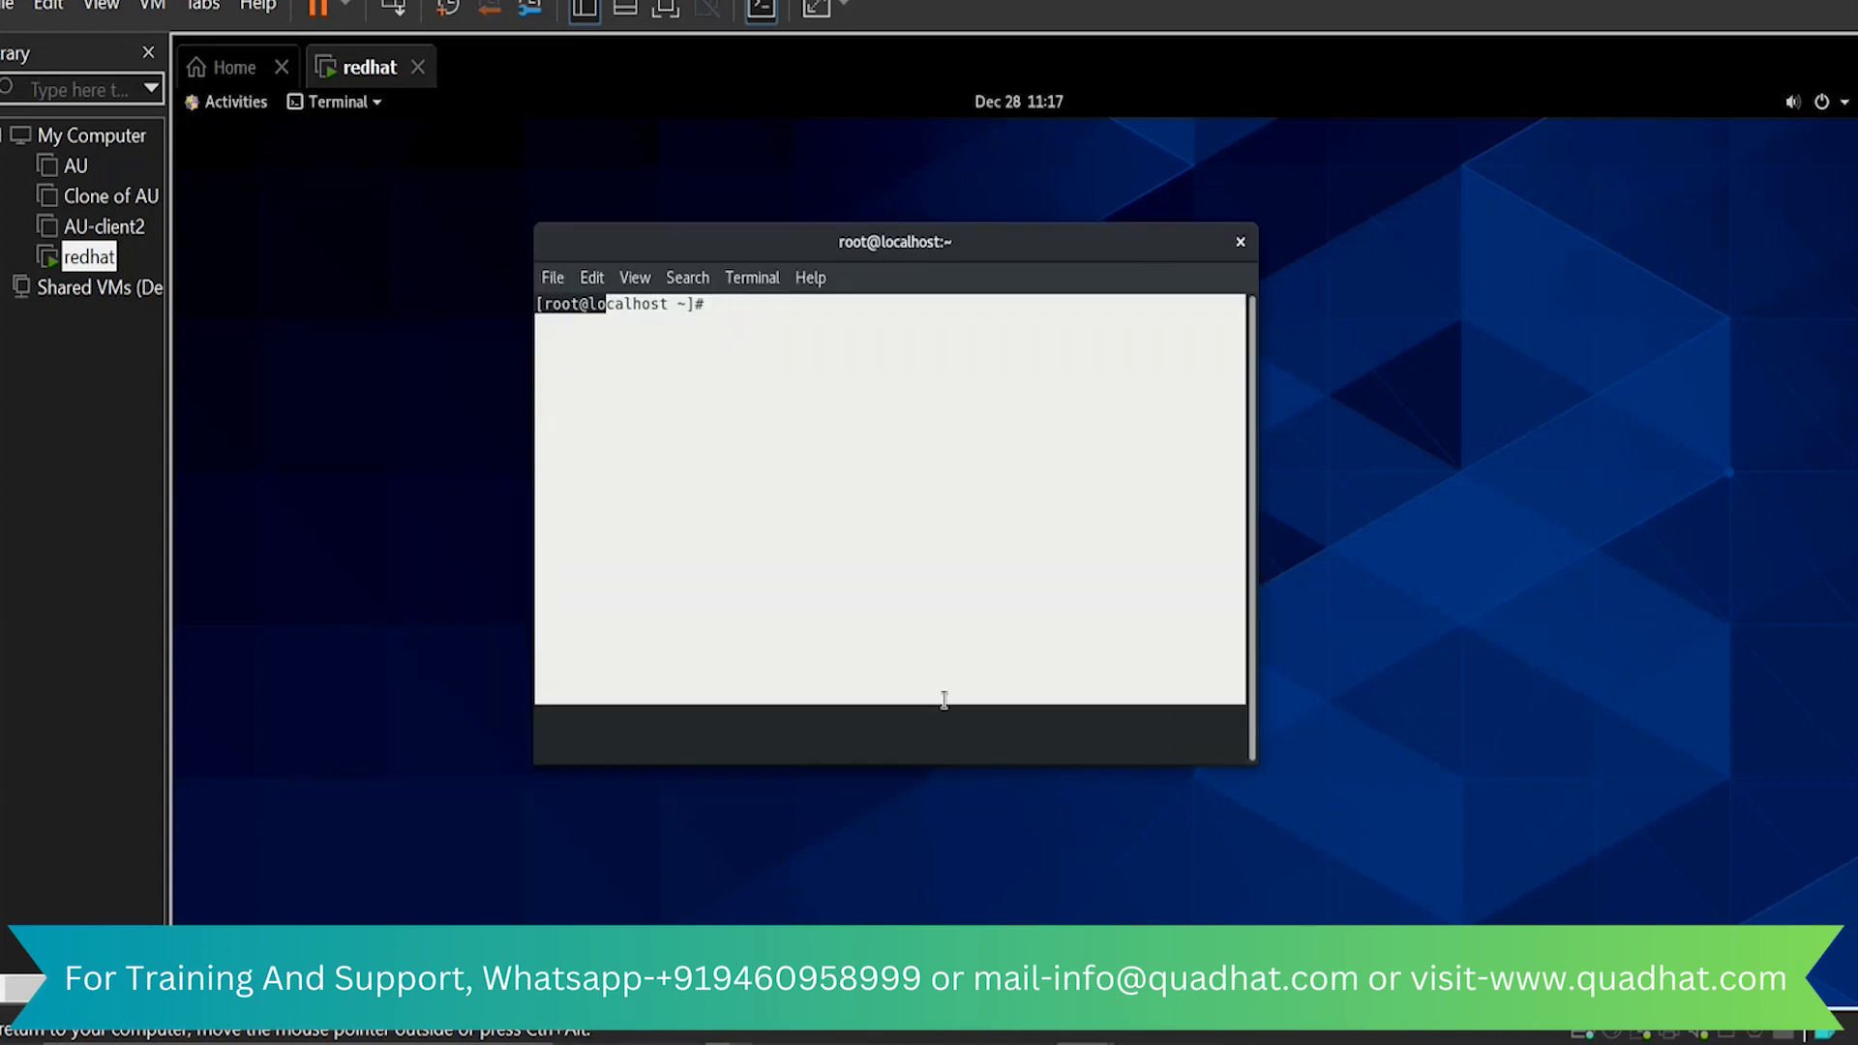